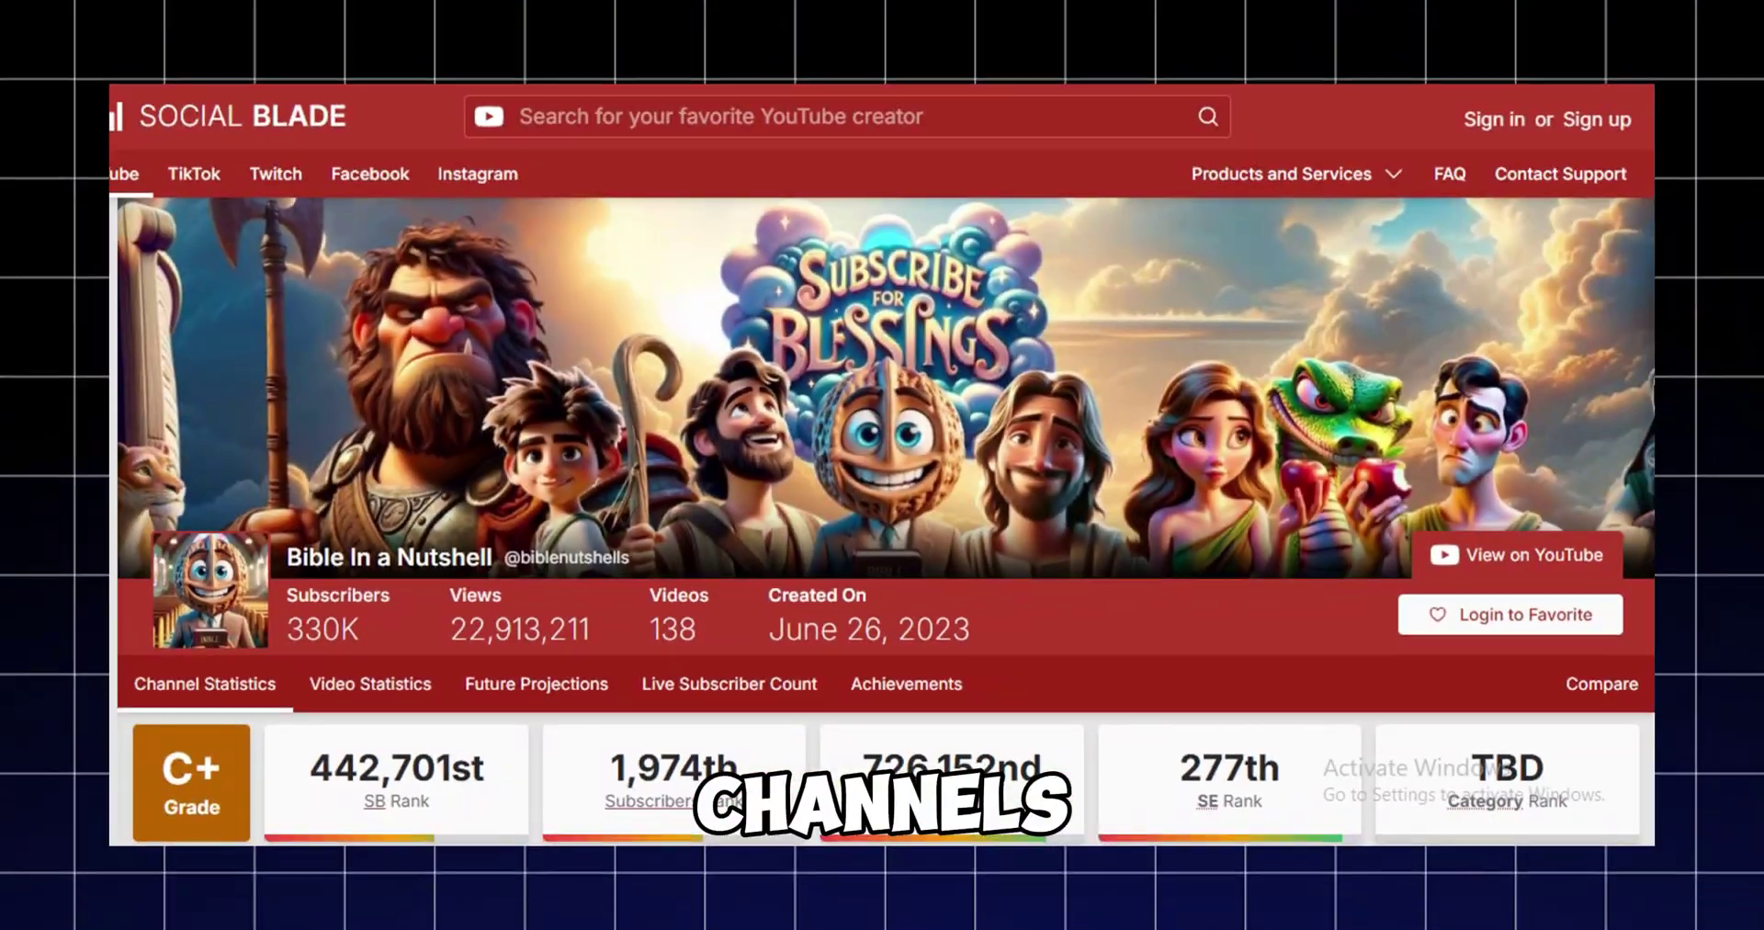
Step: Ask a new ChatGPT chat to 'write me a children's story' and read the reply
{"action": "scroll", "coordinate": [882, 515], "scroll_direction": "down", "scroll_amount": 5}
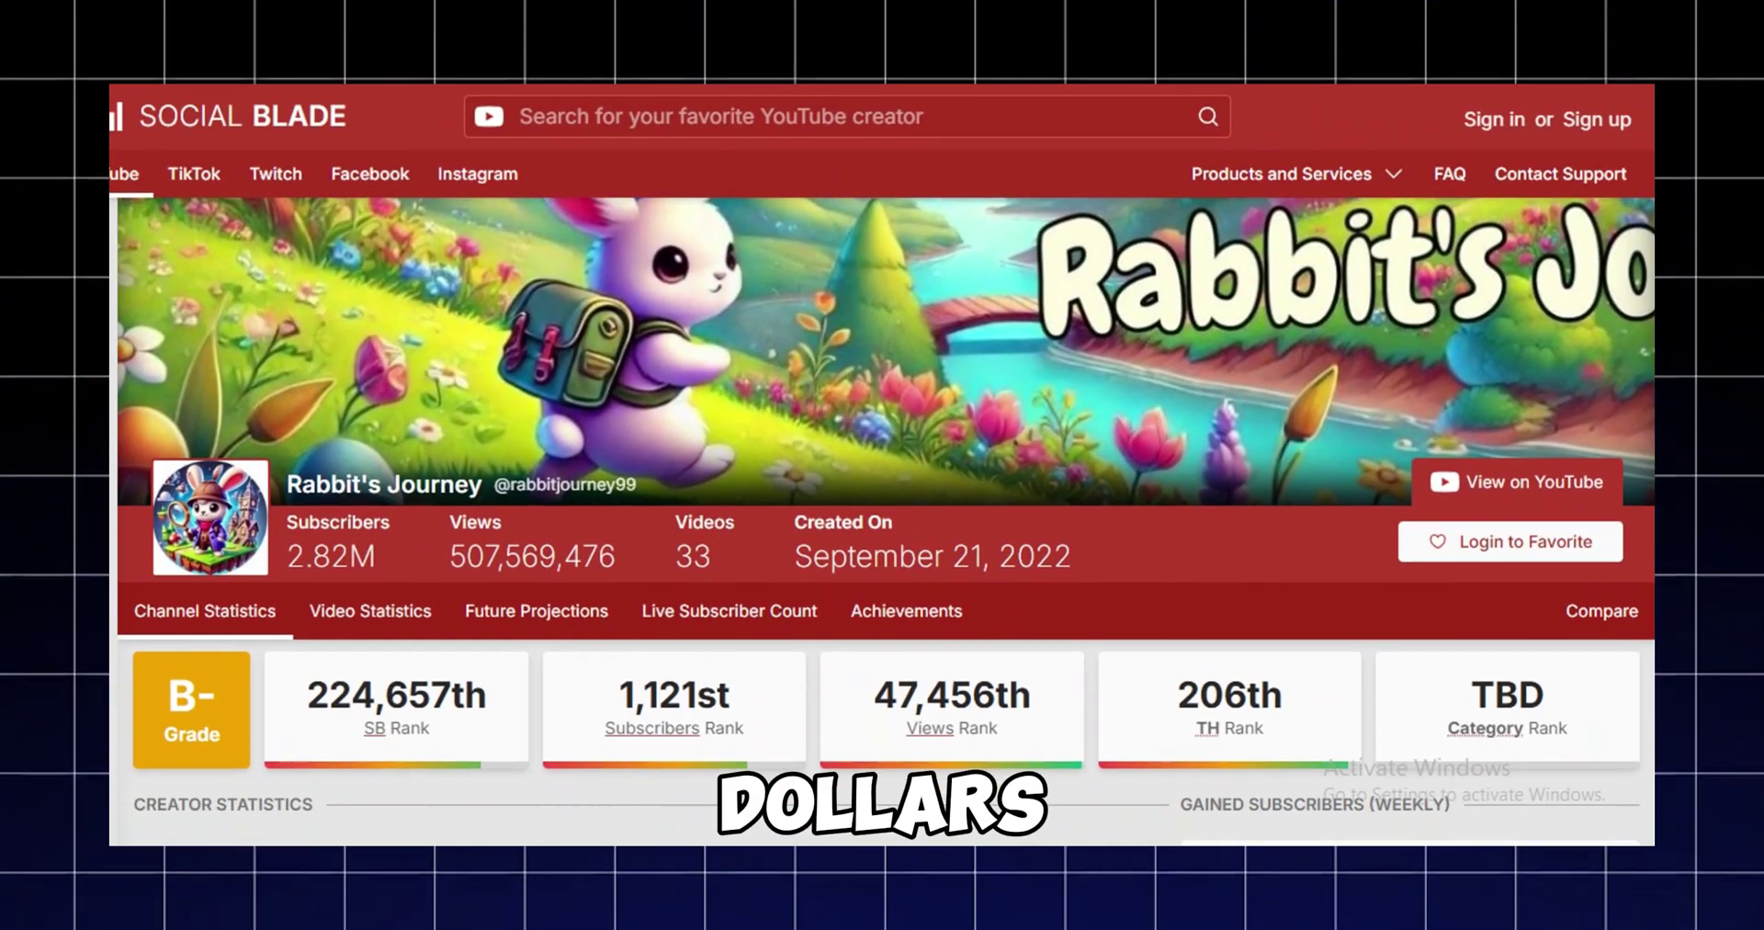
{"action": "scroll", "coordinate": [882, 514], "scroll_direction": "down", "scroll_amount": 5}
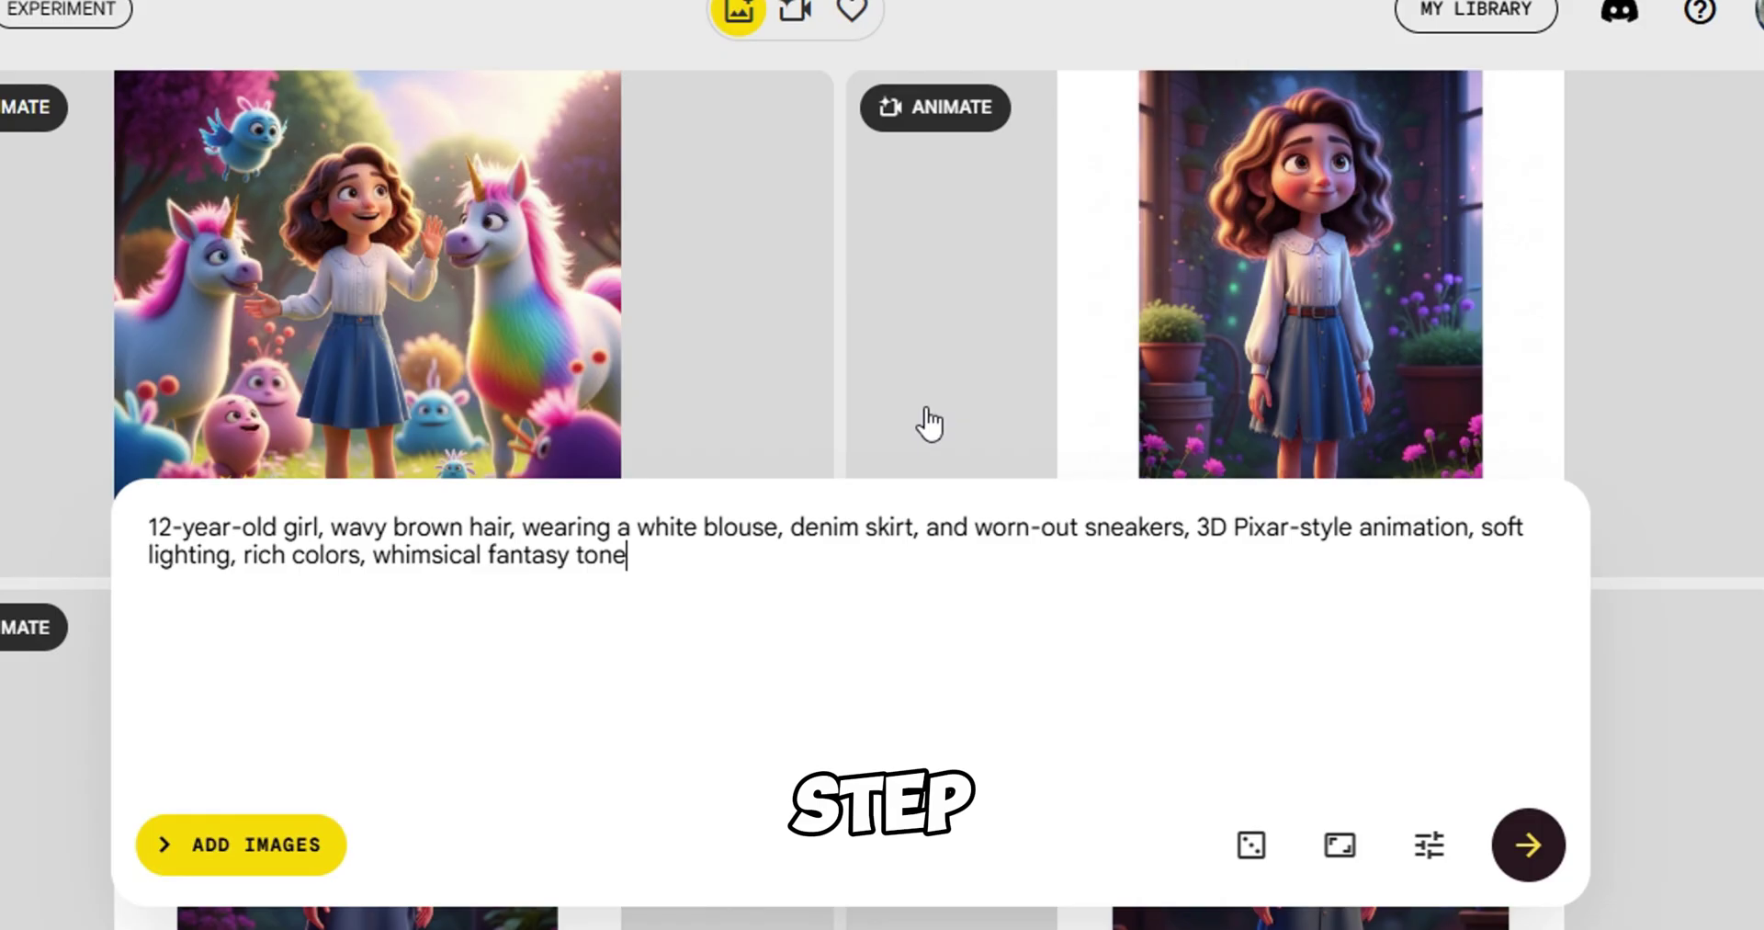
{"action": "scroll", "coordinate": [929, 423], "scroll_direction": "down", "scroll_amount": 5}
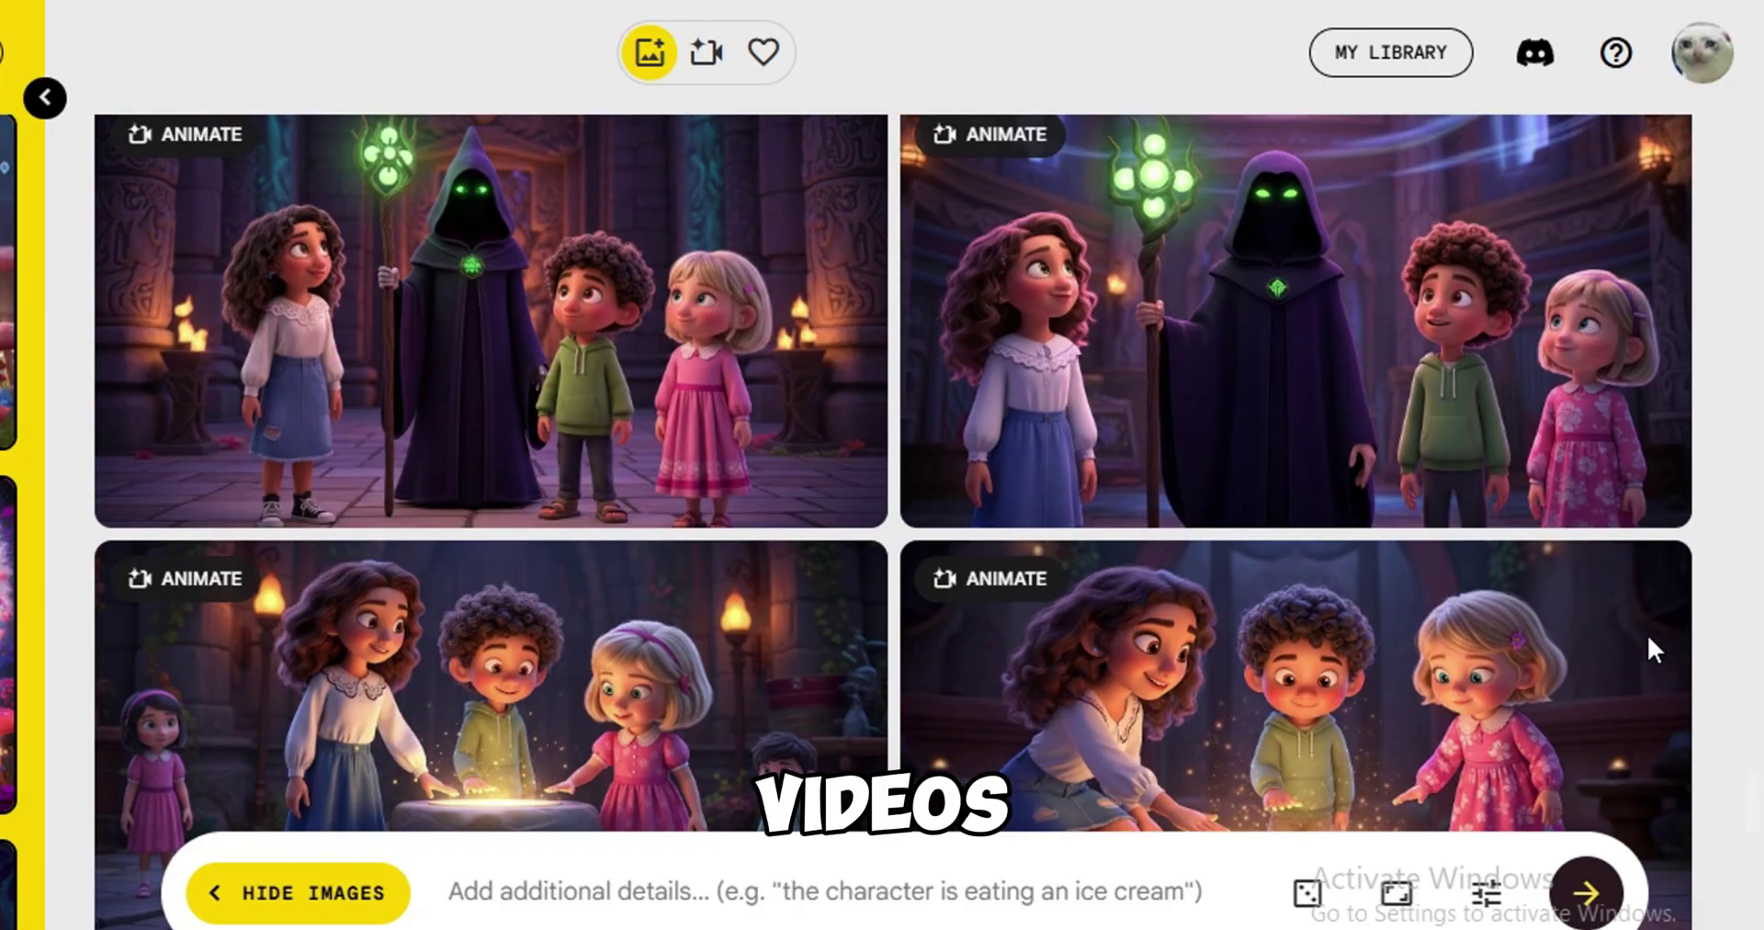
{"action": "scroll", "coordinate": [1646, 634], "scroll_direction": "up", "scroll_amount": 15}
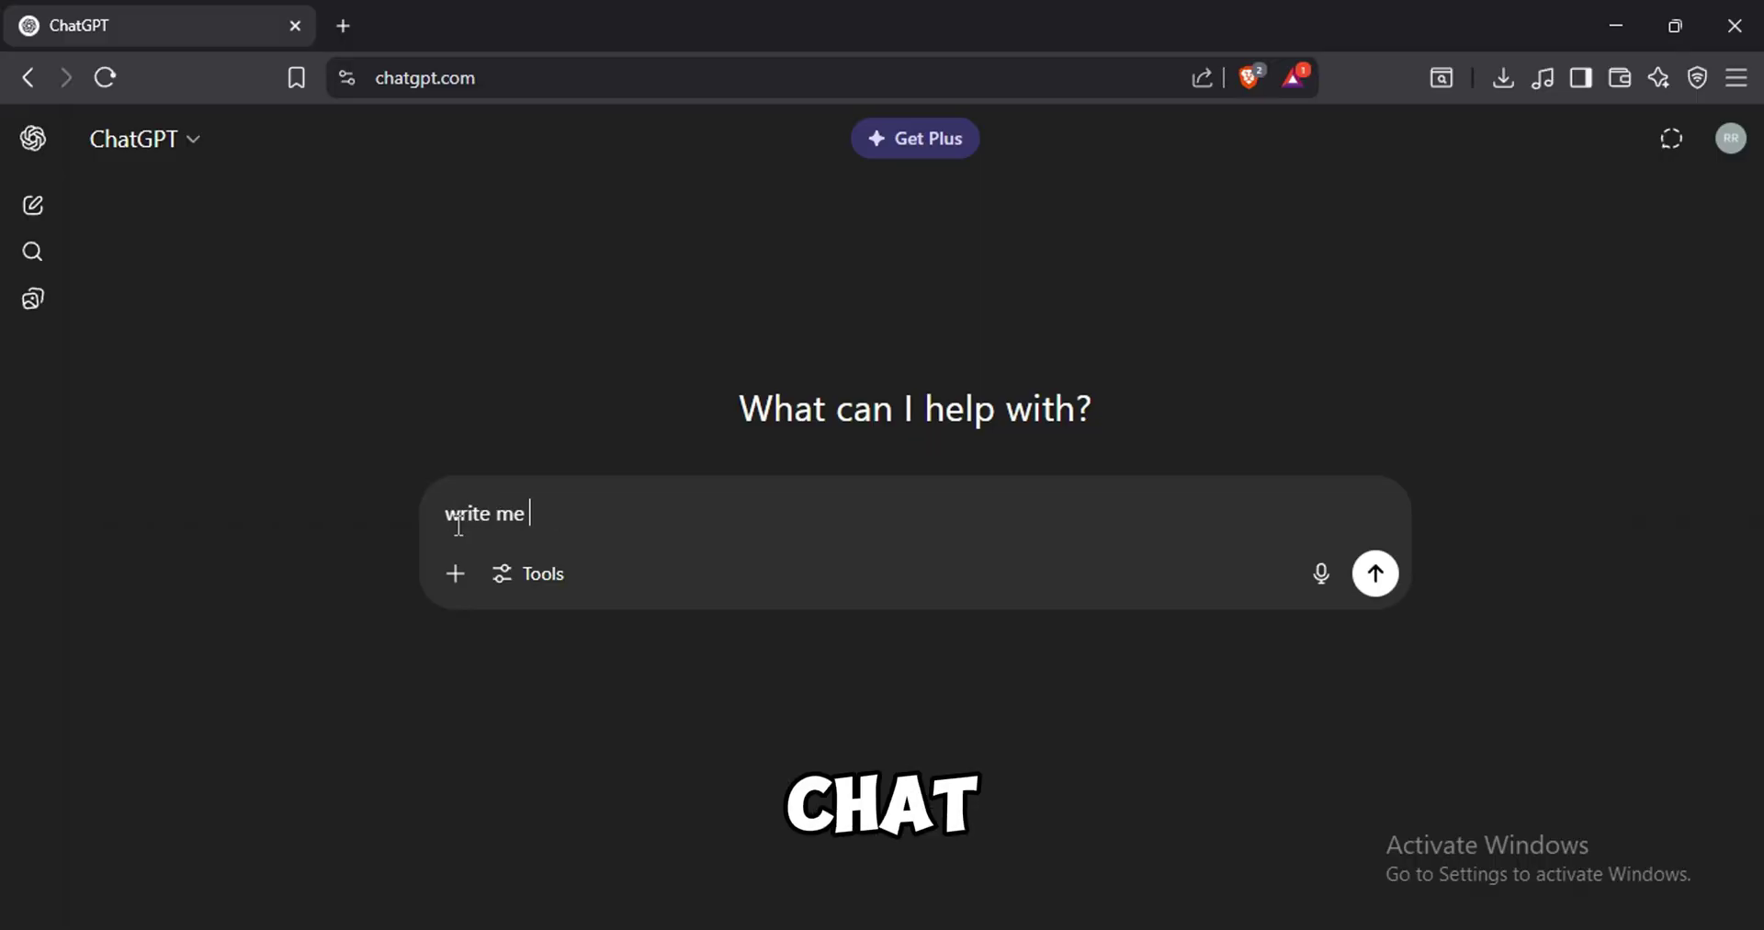
{"action": "key", "text": "Return"}
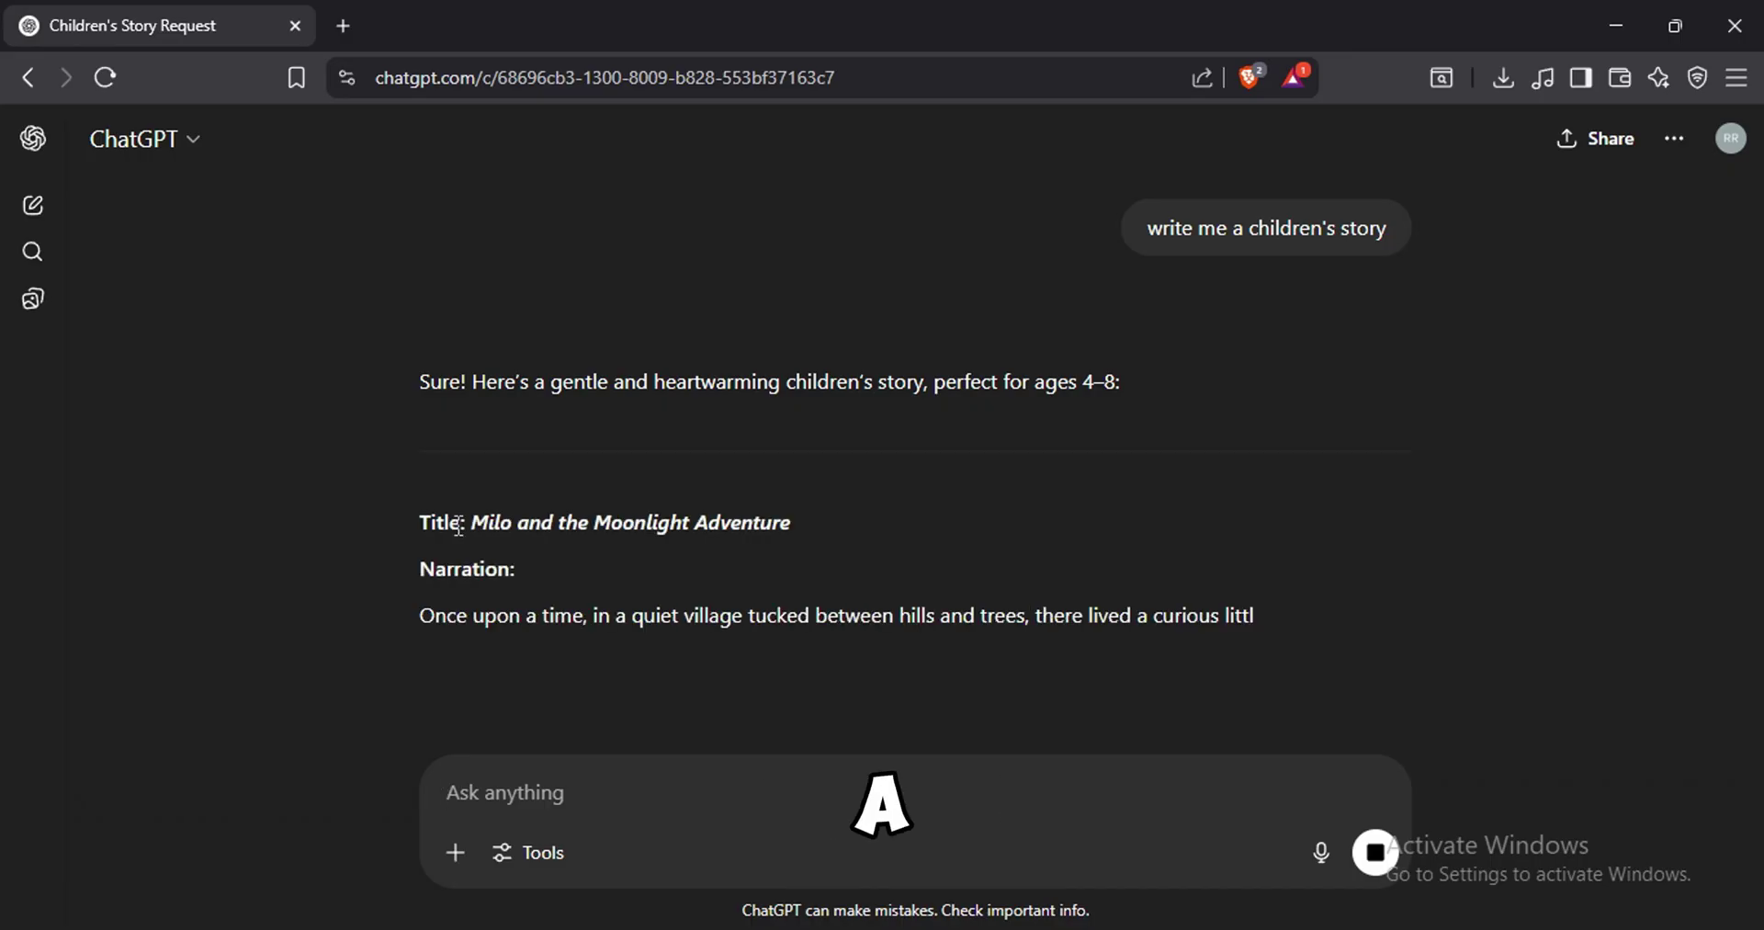
{"action": "scroll", "coordinate": [458, 526], "scroll_direction": "down", "scroll_amount": 2}
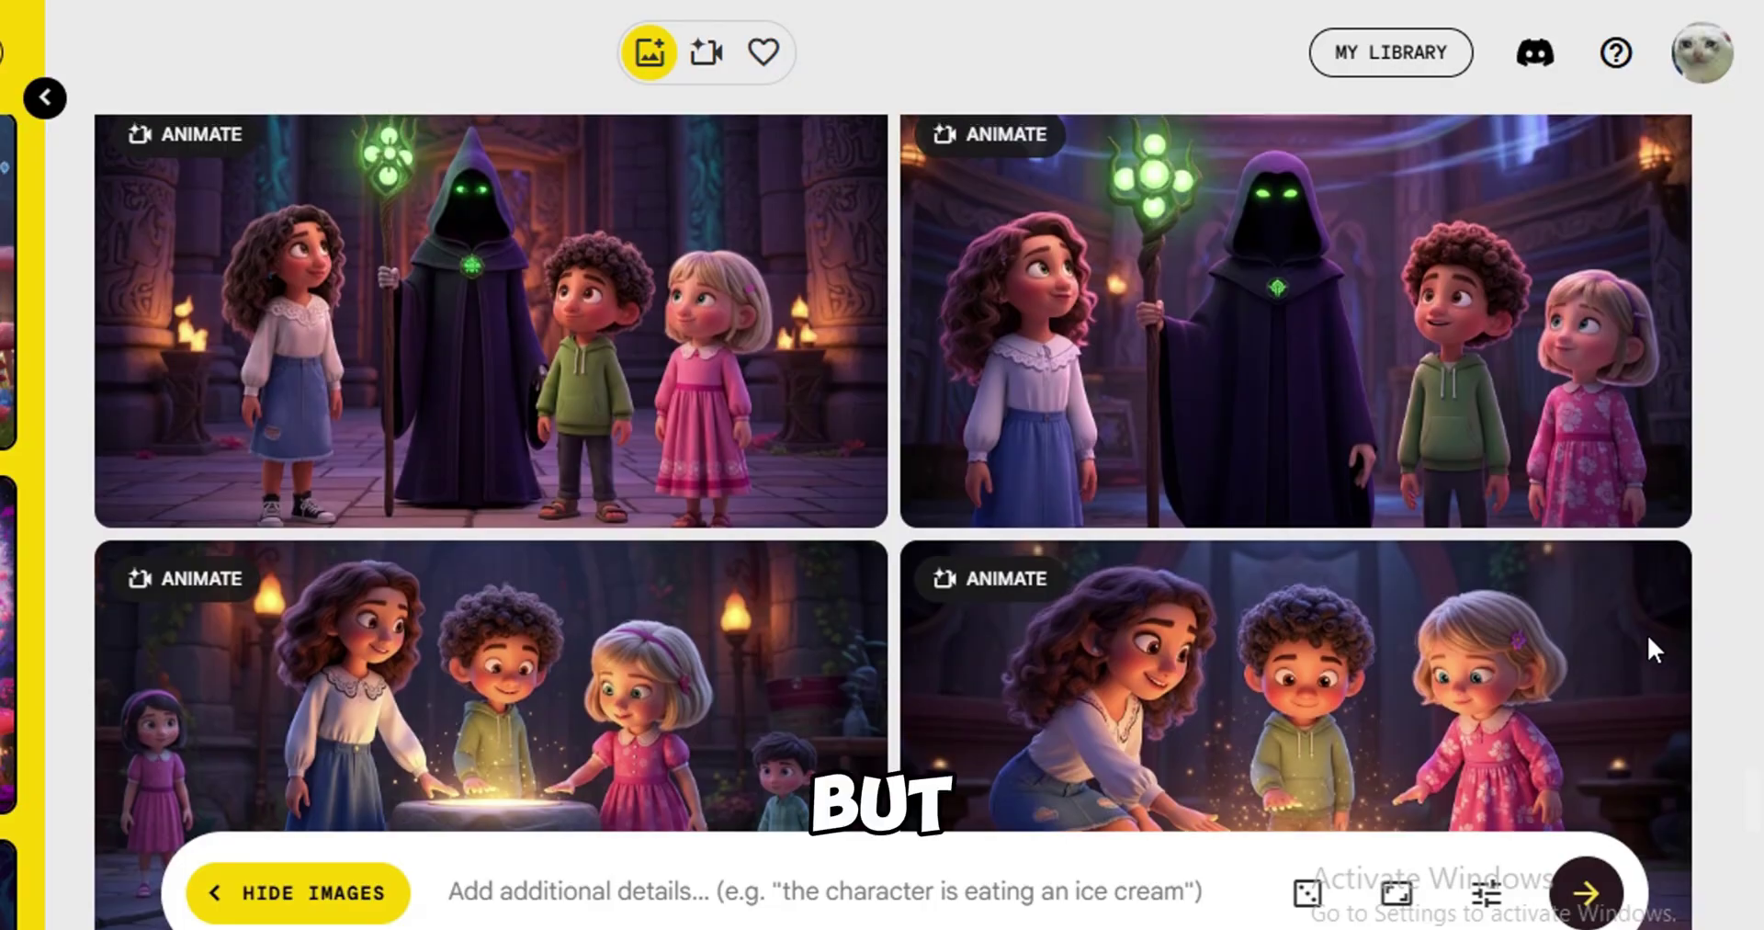
{"action": "scroll", "coordinate": [1646, 634], "scroll_direction": "down", "scroll_amount": 10}
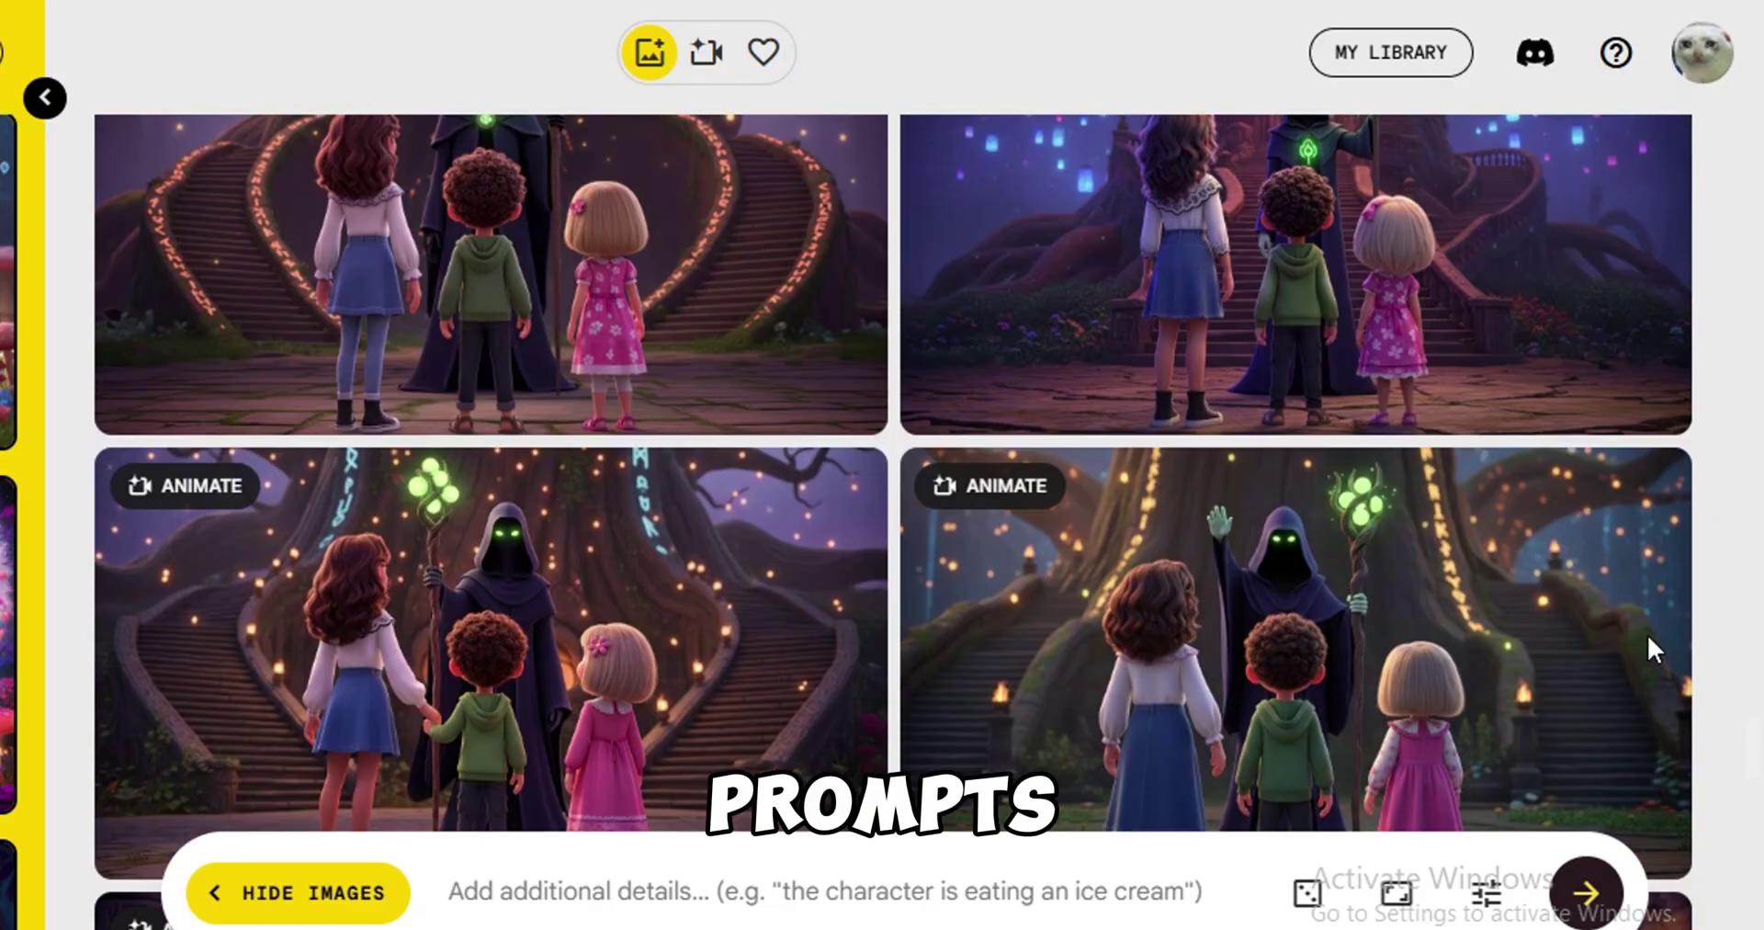
{"action": "scroll", "coordinate": [1646, 634], "scroll_direction": "up", "scroll_amount": 3}
{"action": "scroll", "coordinate": [1646, 634], "scroll_direction": "up", "scroll_amount": 10}
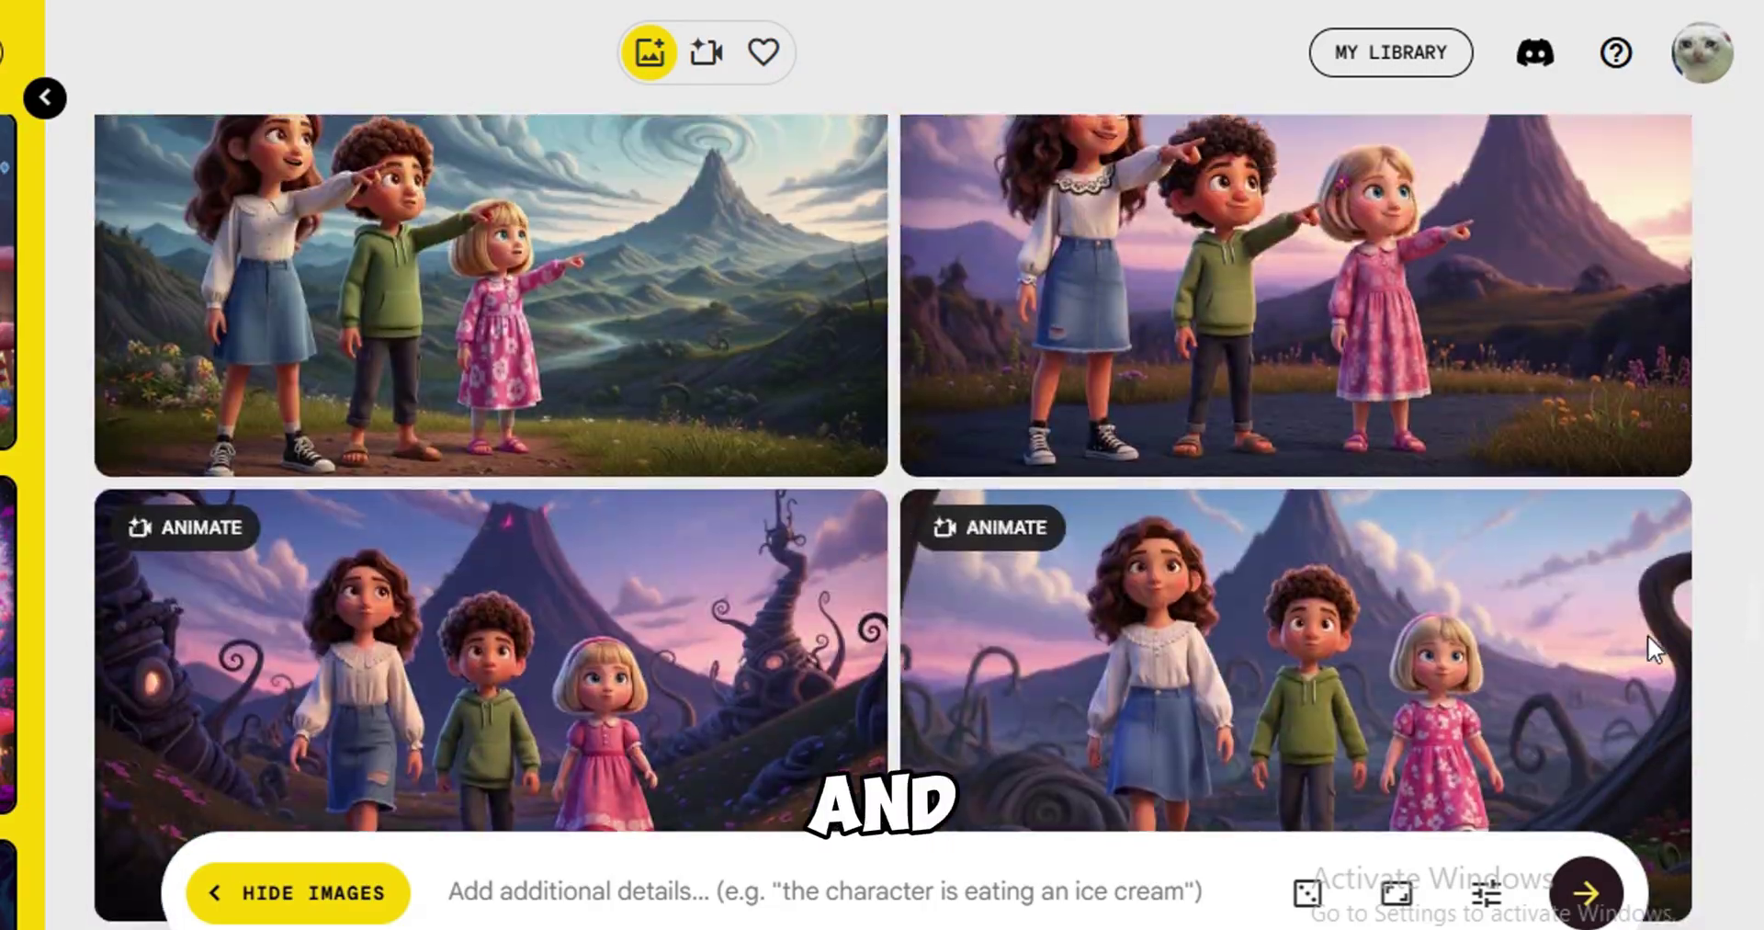
{"action": "scroll", "coordinate": [1647, 634], "scroll_direction": "up", "scroll_amount": 8}
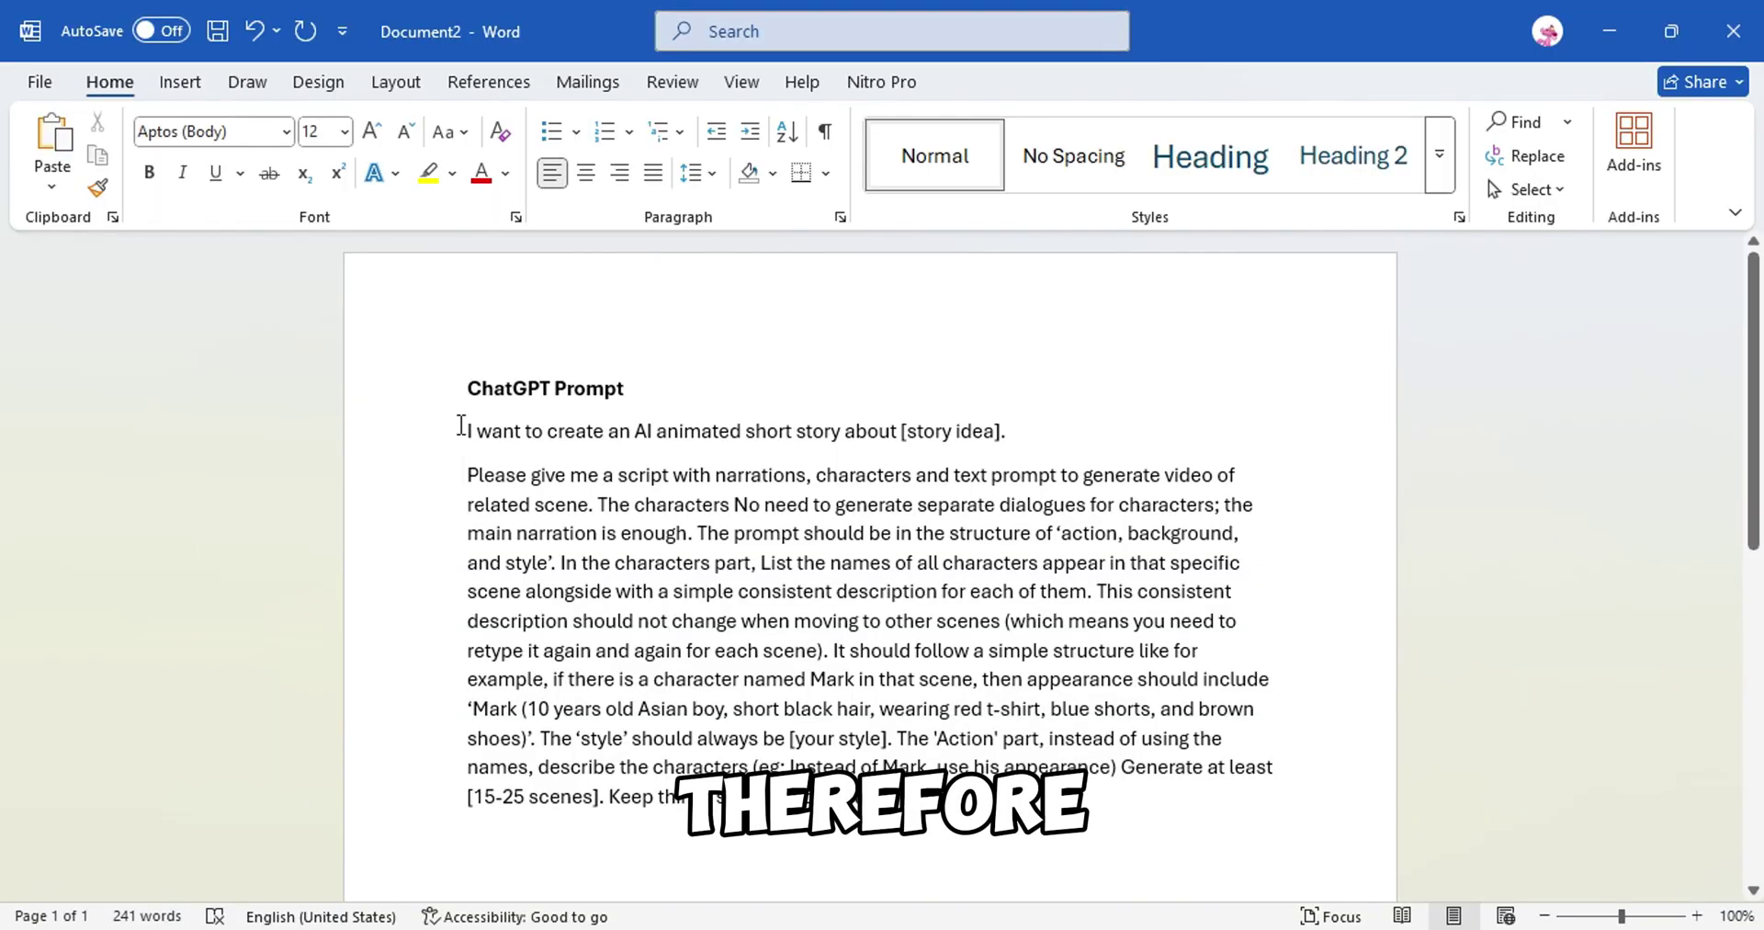
Step: Copy the full script prompt under the ChatGPT Prompt heading in Word
{"action": "left_click_drag", "start_coordinate": [468, 429], "coordinate": [928, 804]}
{"action": "right_click", "coordinate": [869, 682]}
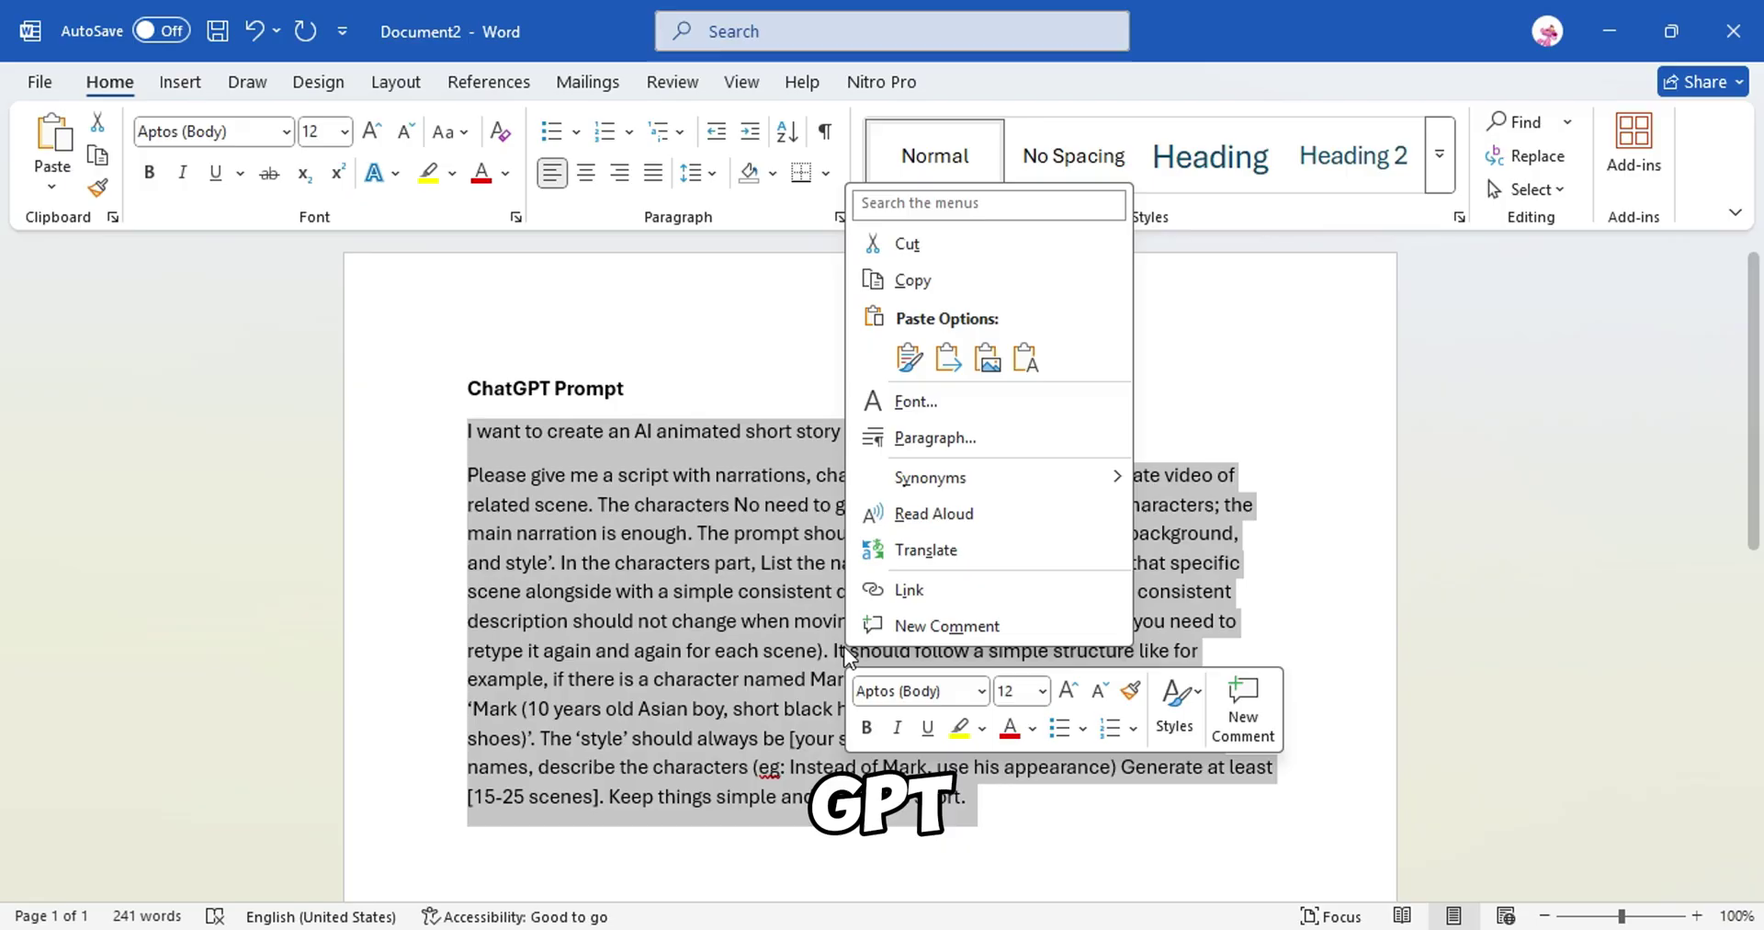
{"action": "left_click", "coordinate": [871, 281]}
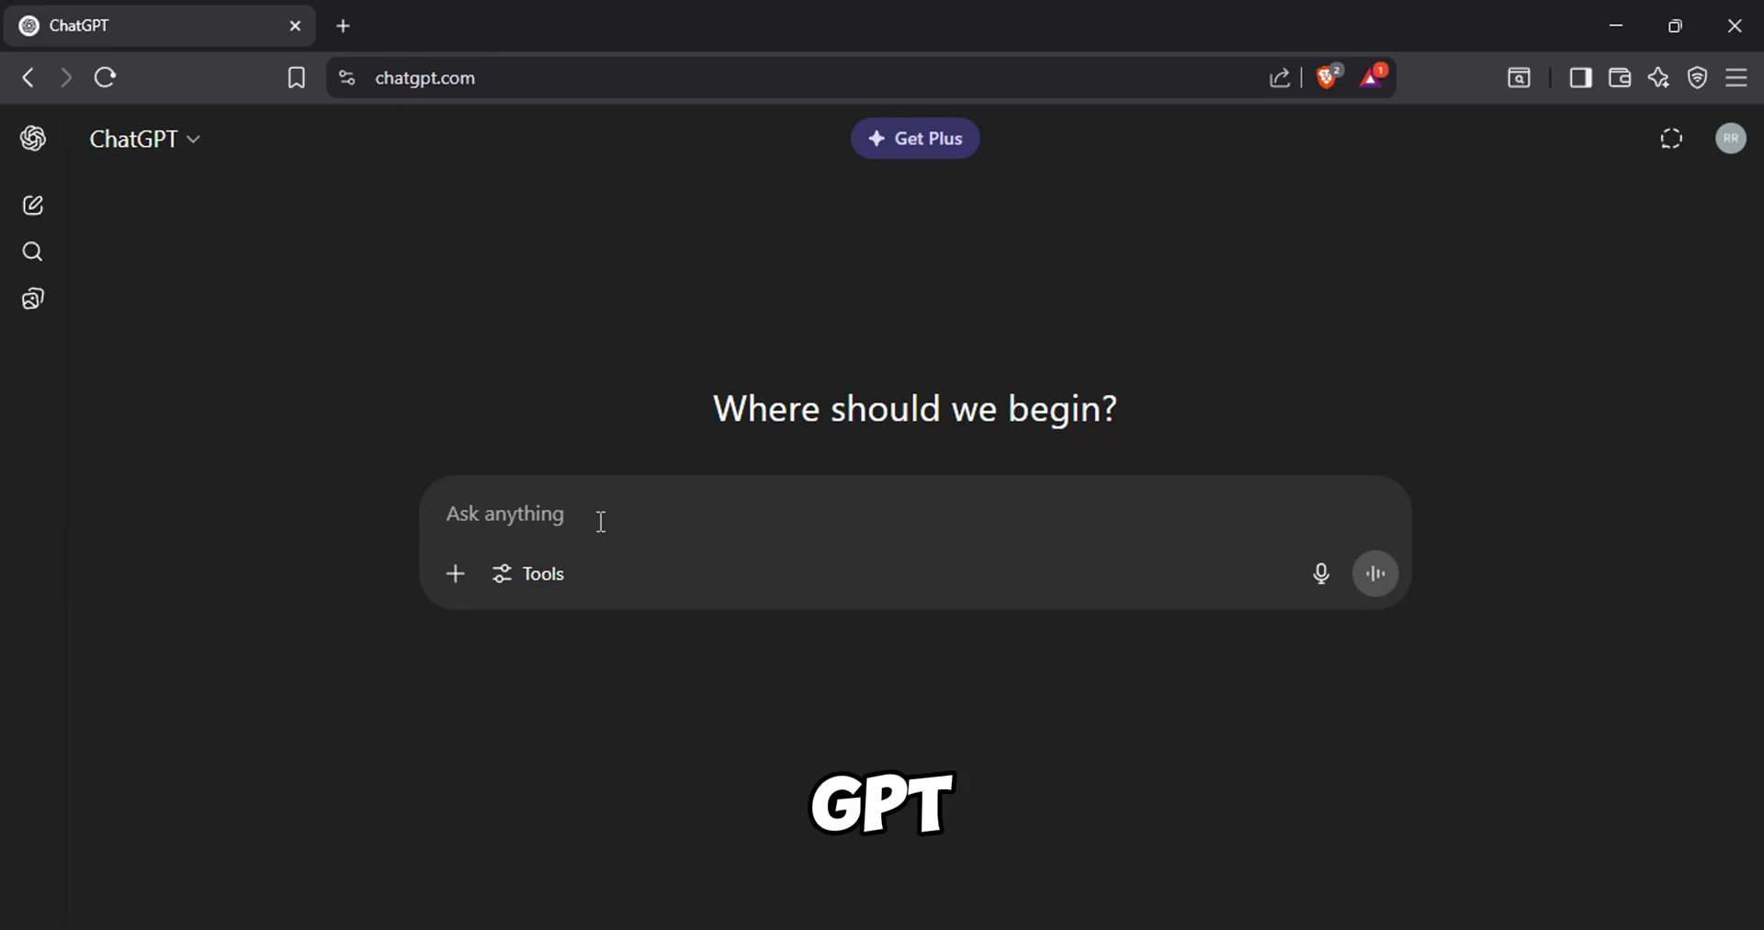
Step: Paste the script prompt into the new ChatGPT chat and select its [story idea] placeholder
{"action": "right_click", "coordinate": [579, 503]}
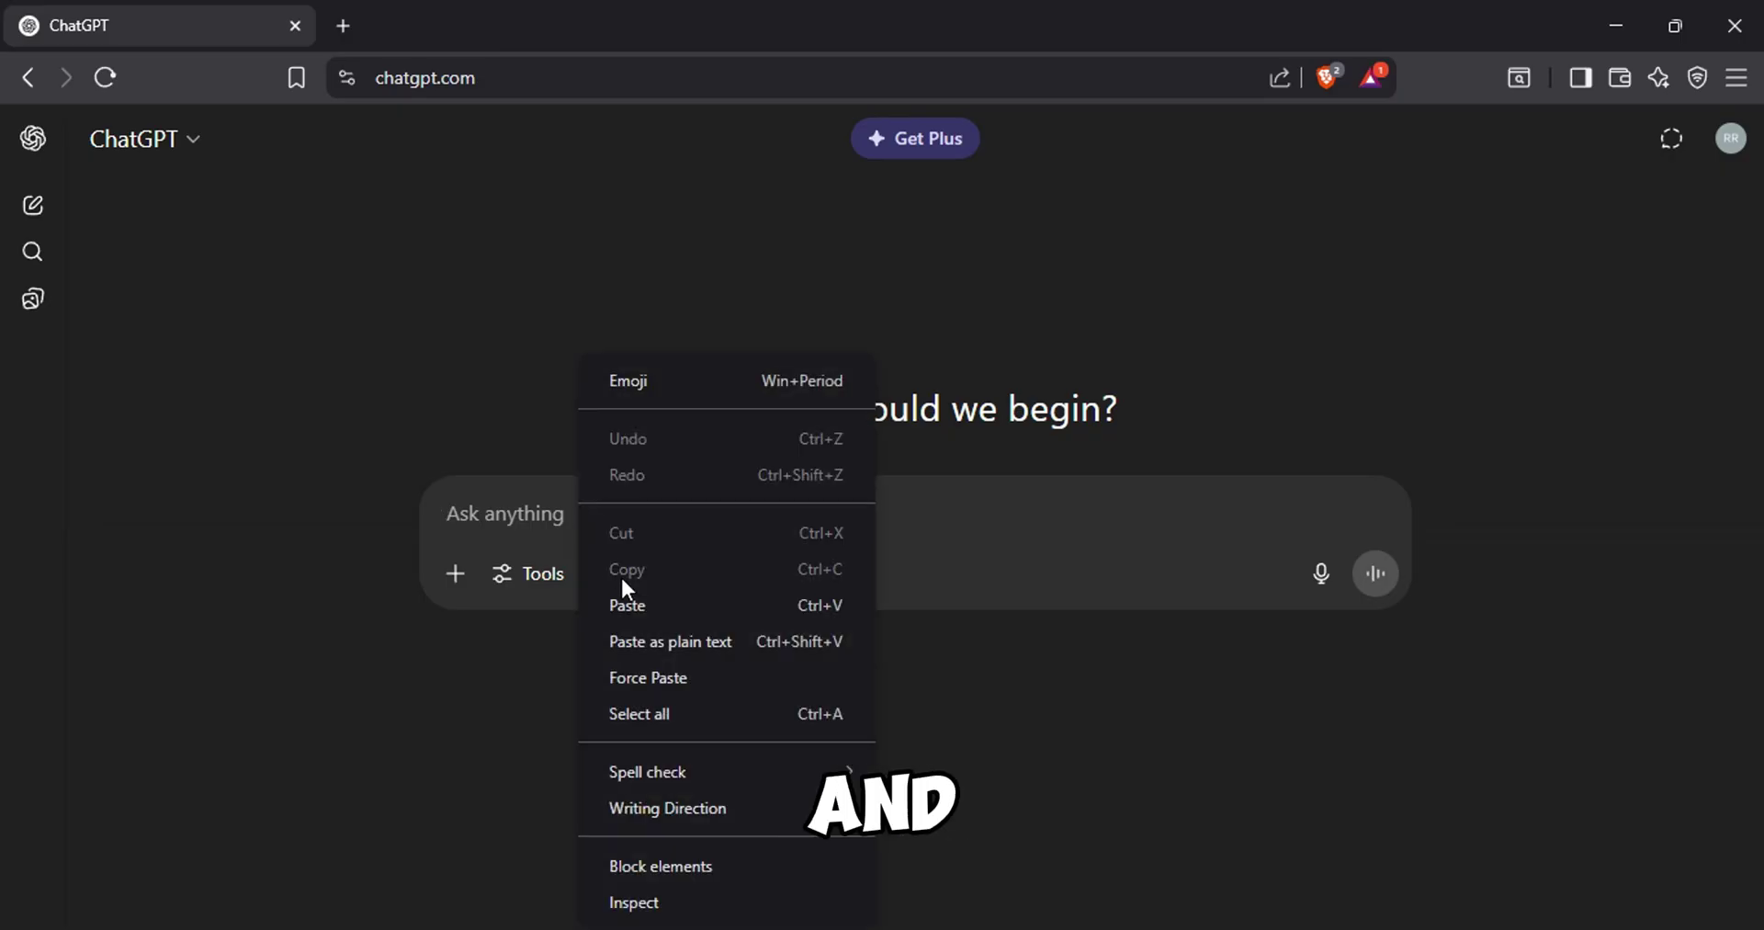
{"action": "left_click", "coordinate": [630, 603]}
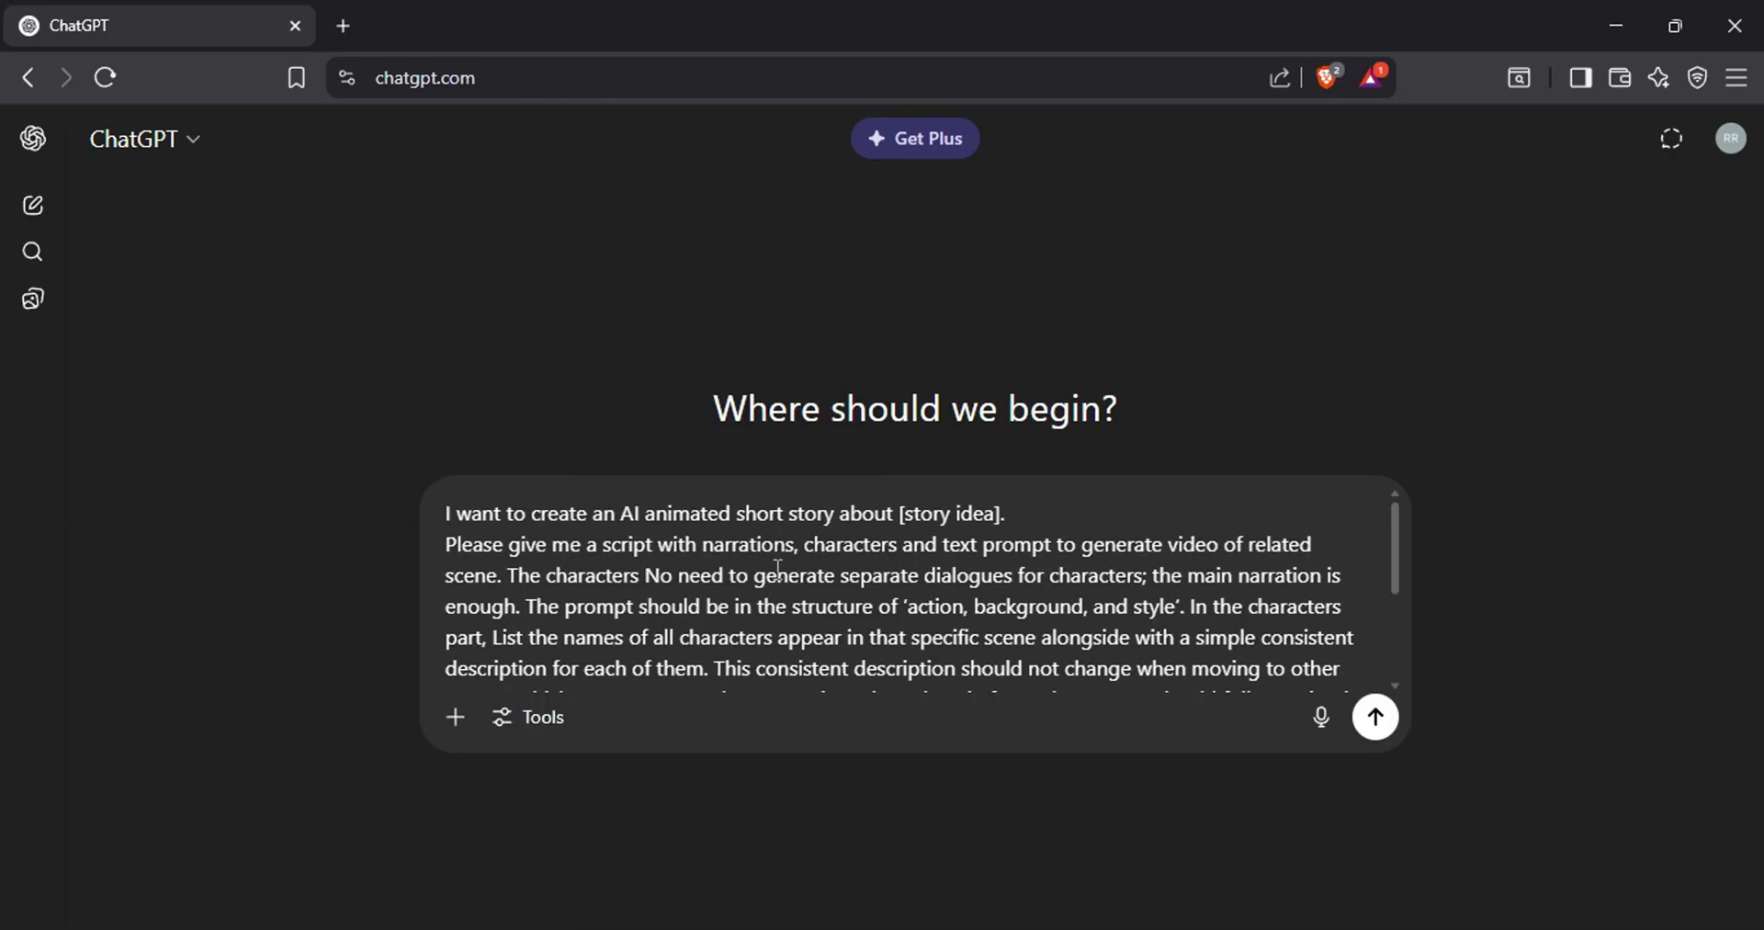
{"action": "left_click_drag", "start_coordinate": [904, 512], "coordinate": [989, 523]}
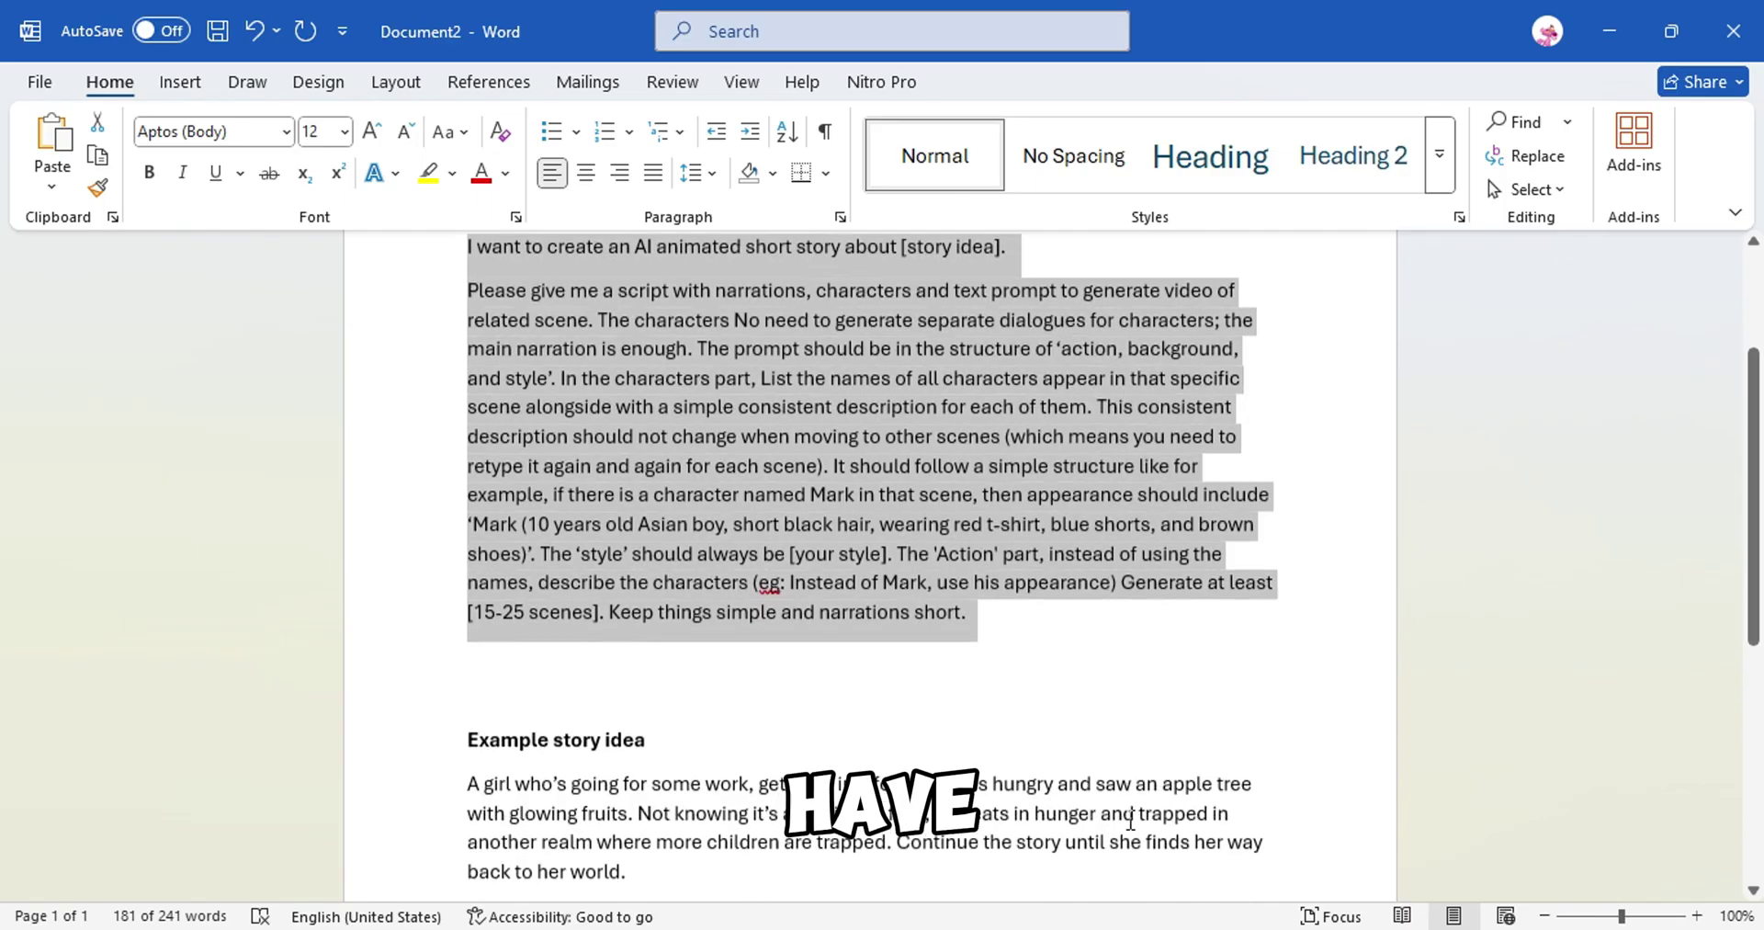
Step: Copy the lost-girl forbidden-fruit story idea from Word for the placeholder
{"action": "scroll", "coordinate": [1130, 820], "scroll_direction": "down", "scroll_amount": 2}
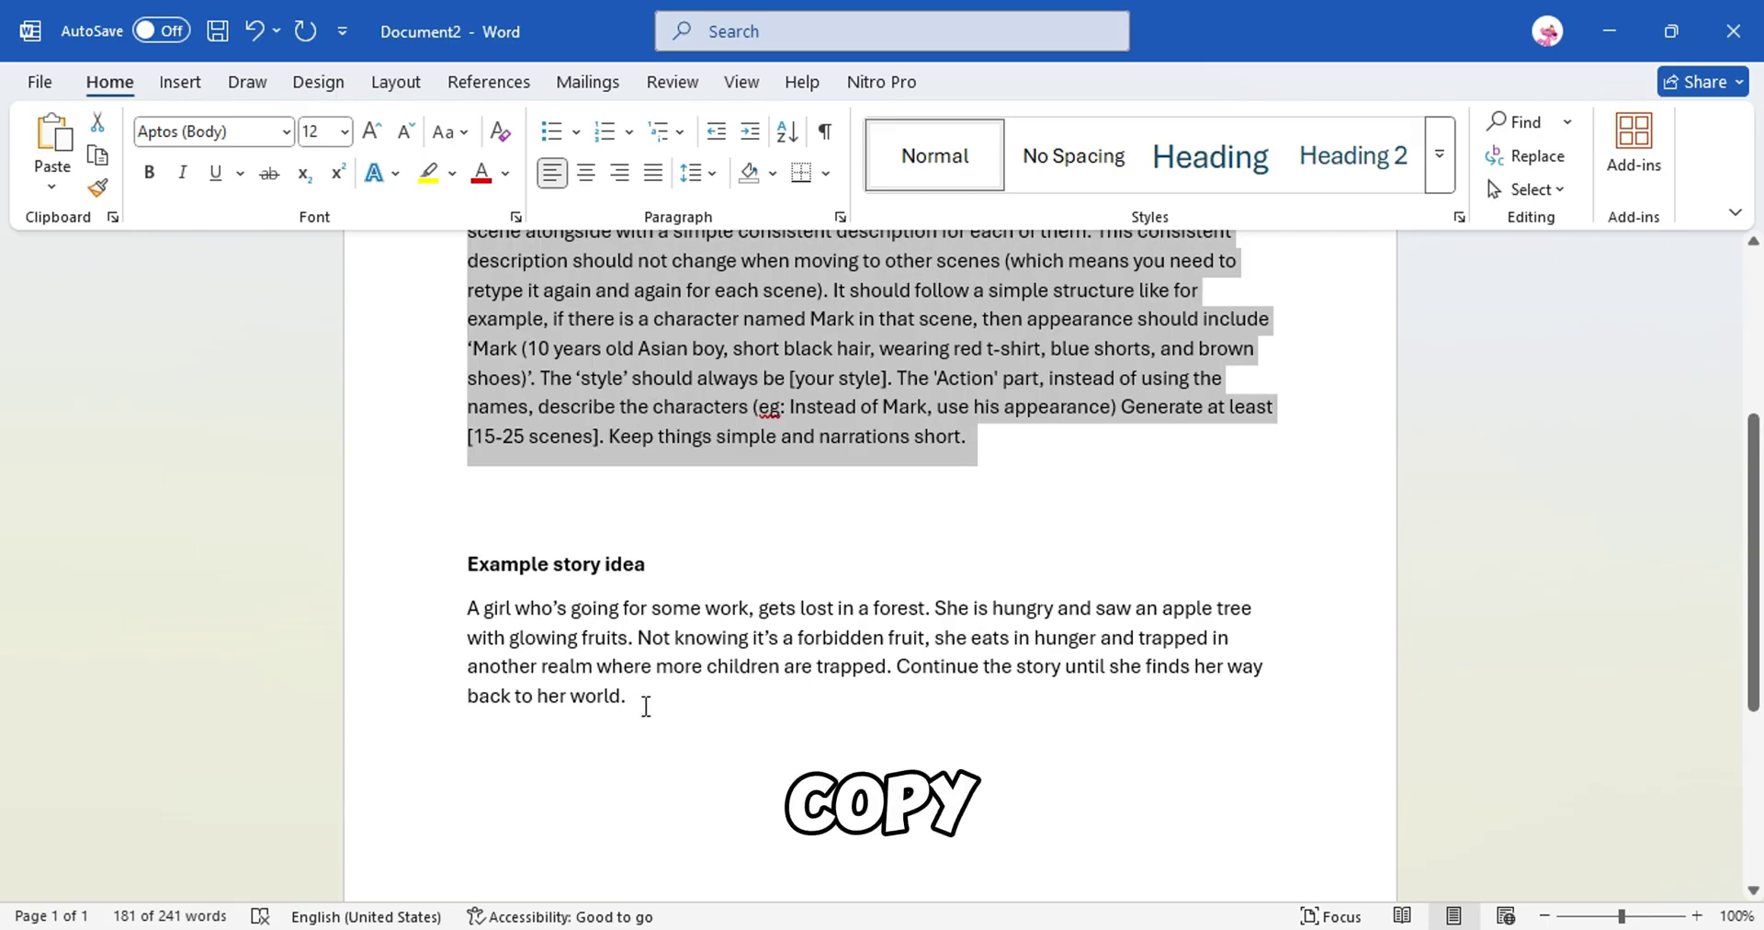
{"action": "left_click_drag", "start_coordinate": [645, 706], "coordinate": [473, 614]}
{"action": "key", "text": "ctrl+c"}
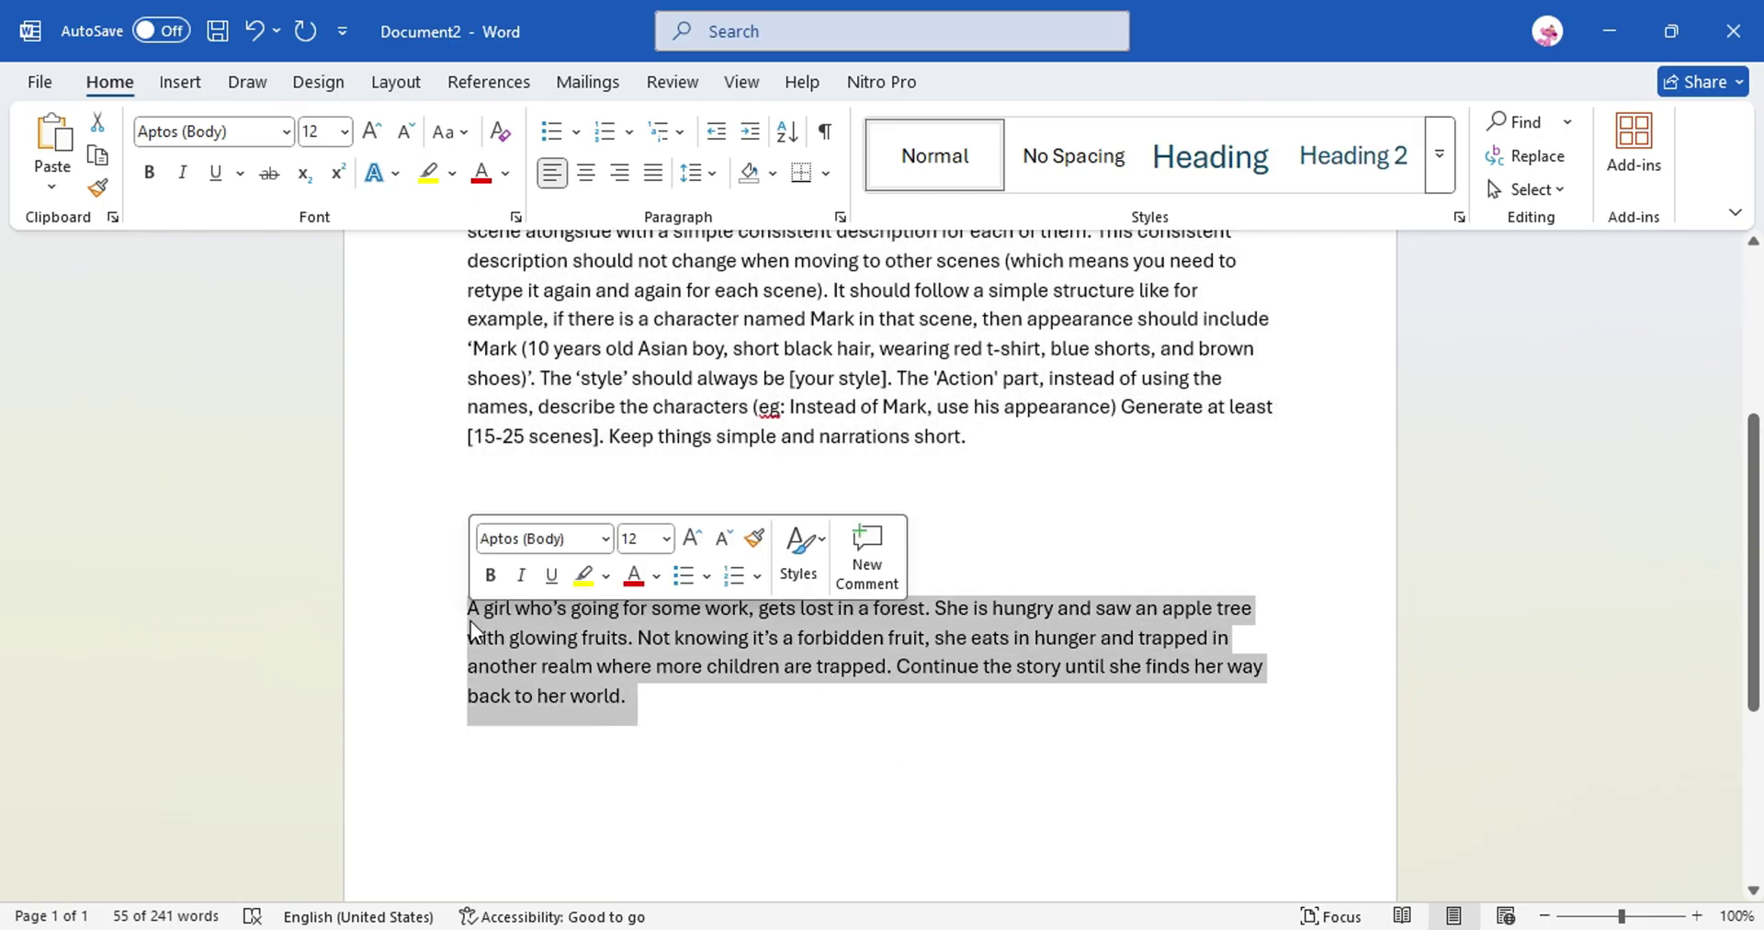
{"action": "right_click", "coordinate": [471, 624]}
{"action": "left_click", "coordinate": [541, 256]}
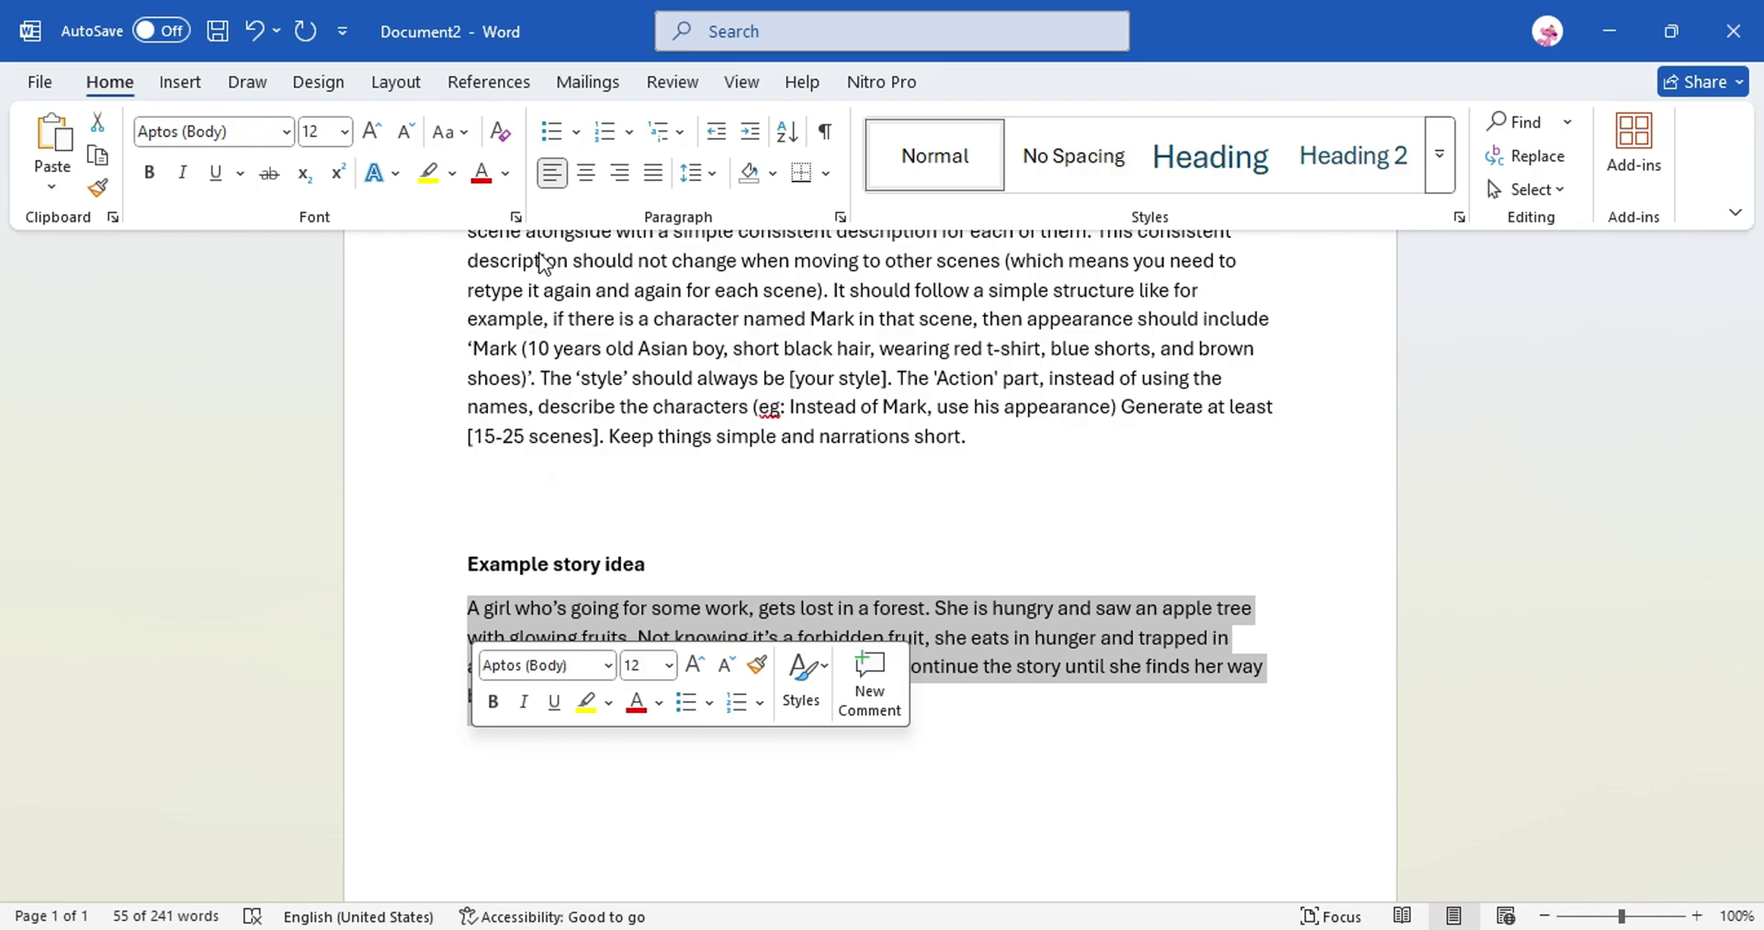
{"action": "key", "text": "alt+Tab"}
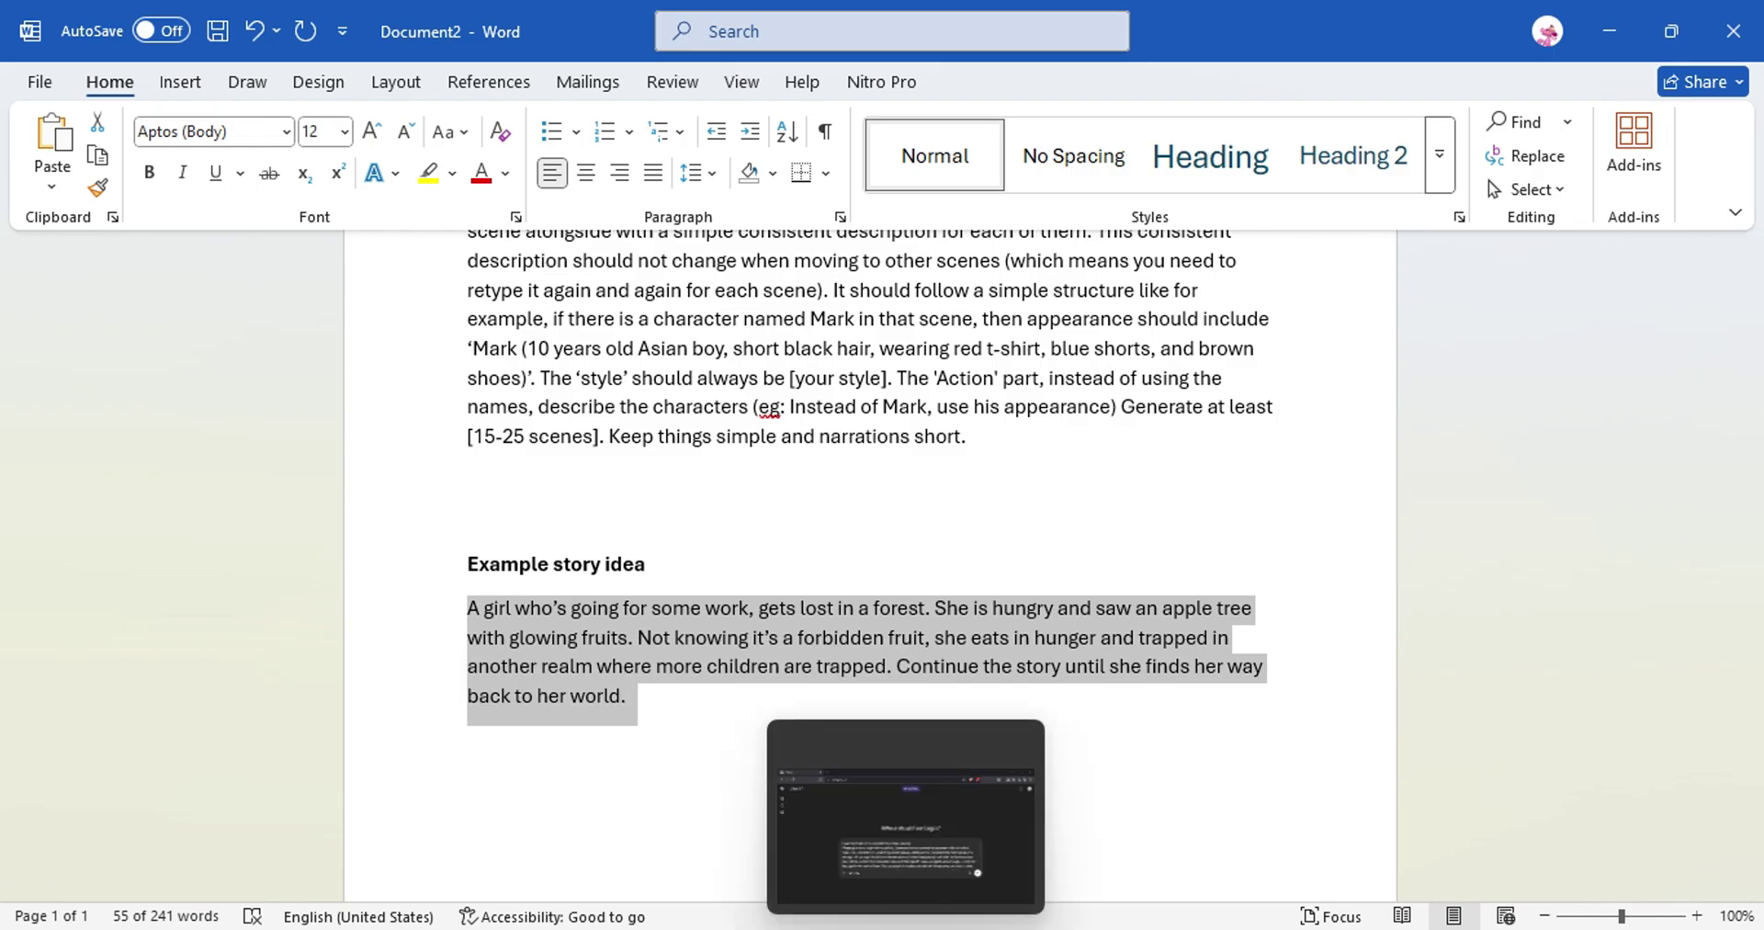
{"action": "right_click", "coordinate": [902, 515]}
Step: Paste the story idea into the placeholder, send the prompt and review the generated scenes
{"action": "left_click", "coordinate": [946, 605]}
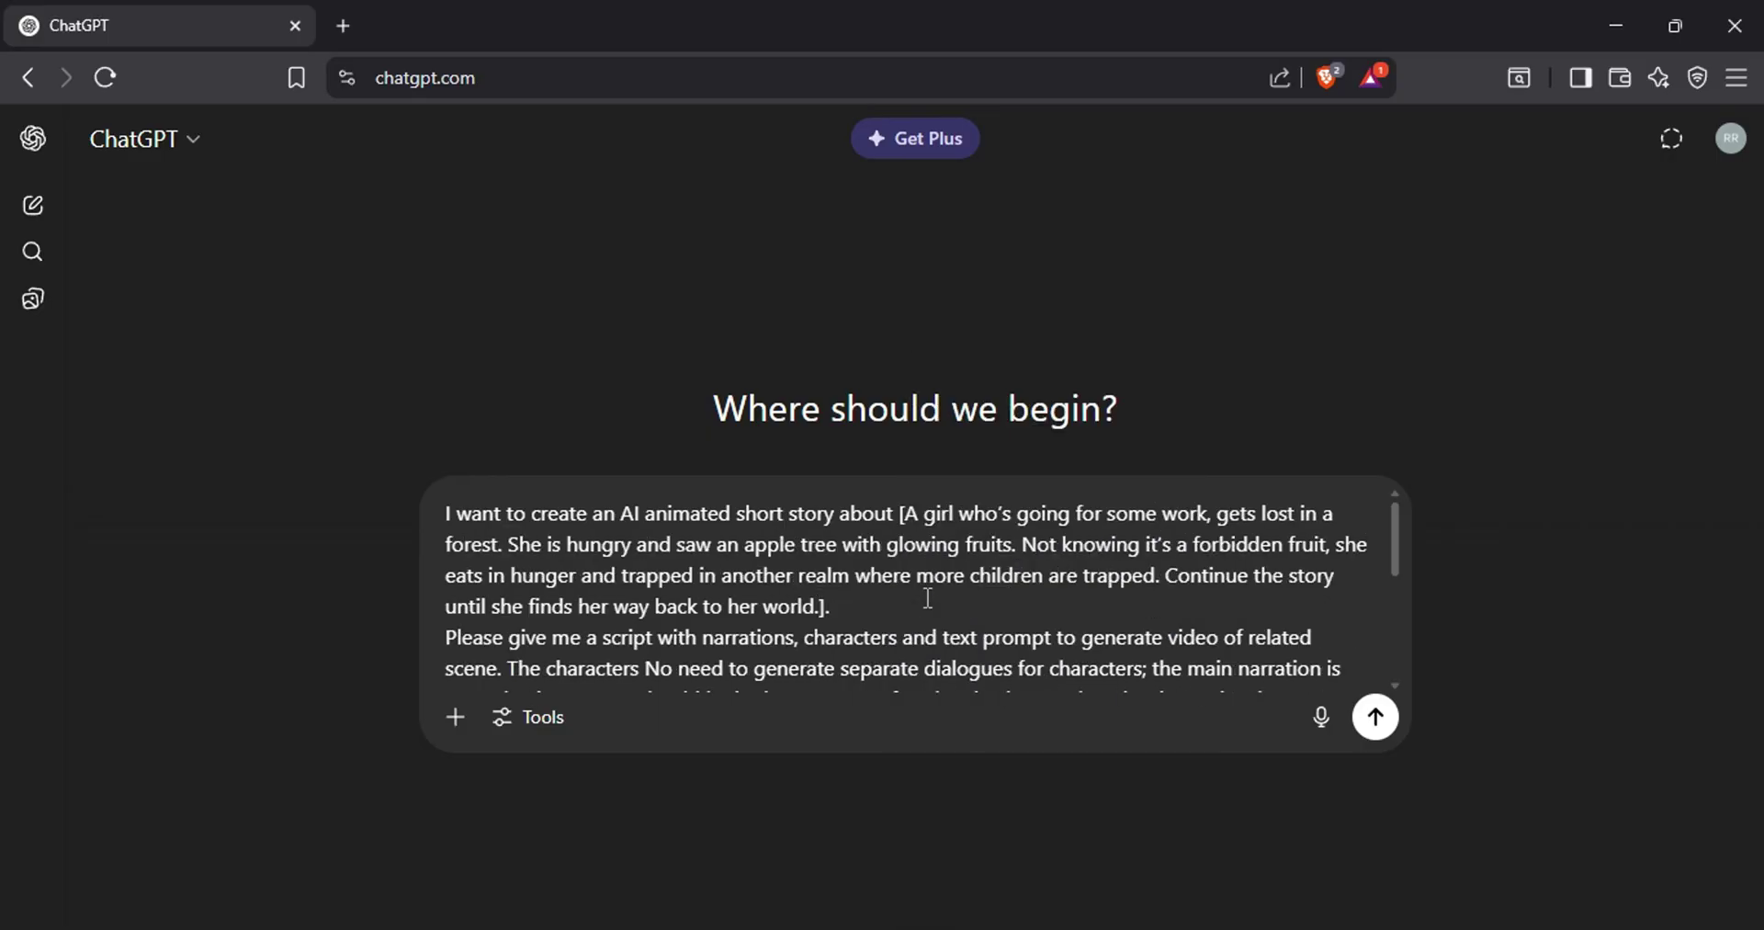
{"action": "left_click", "coordinate": [1376, 717]}
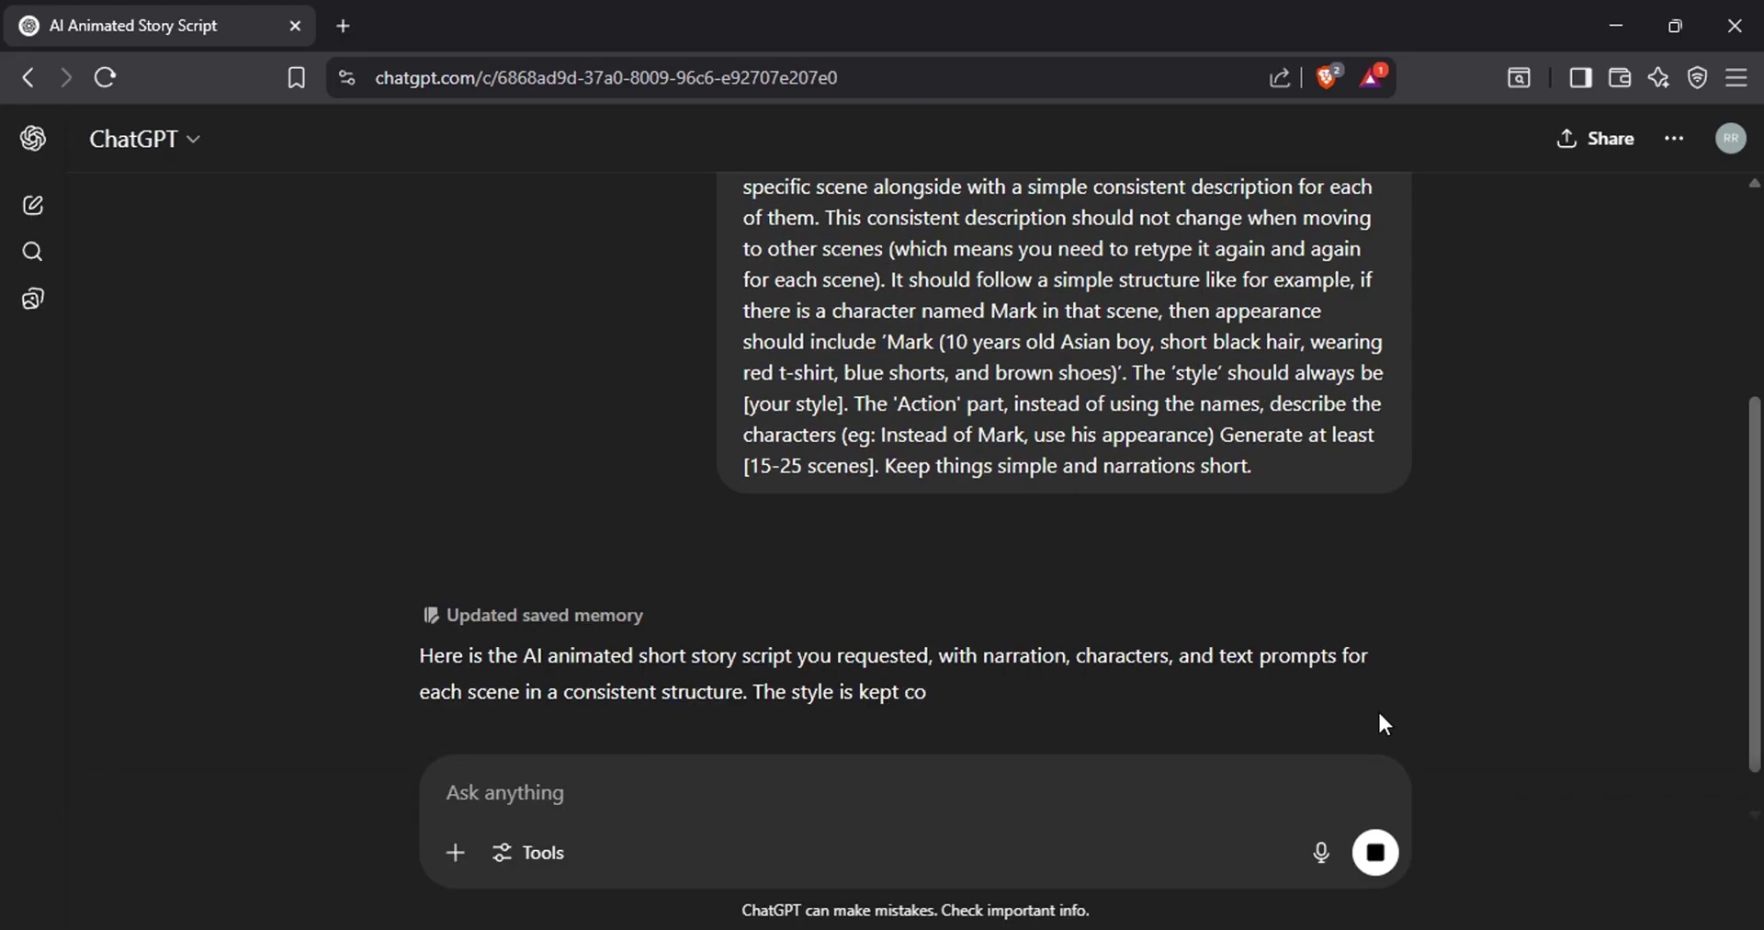
{"action": "scroll", "coordinate": [1376, 709], "scroll_direction": "down", "scroll_amount": 1}
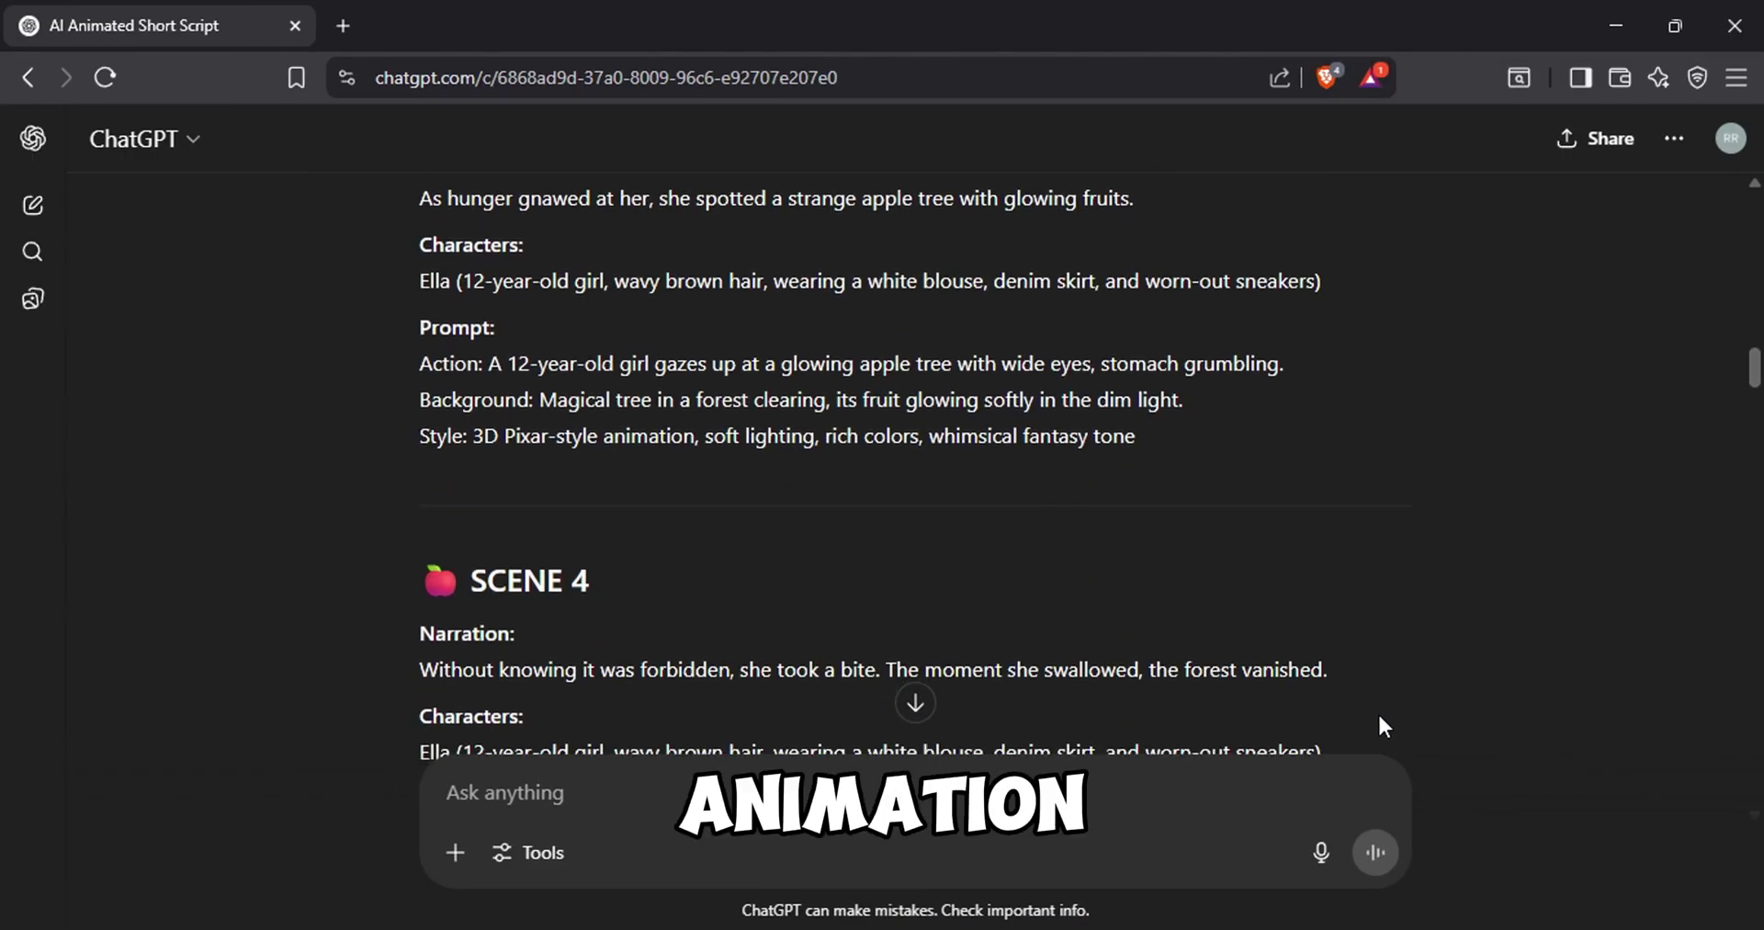
{"action": "scroll", "coordinate": [1378, 718], "scroll_direction": "down", "scroll_amount": 2}
{"action": "scroll", "coordinate": [1379, 718], "scroll_direction": "down", "scroll_amount": 1}
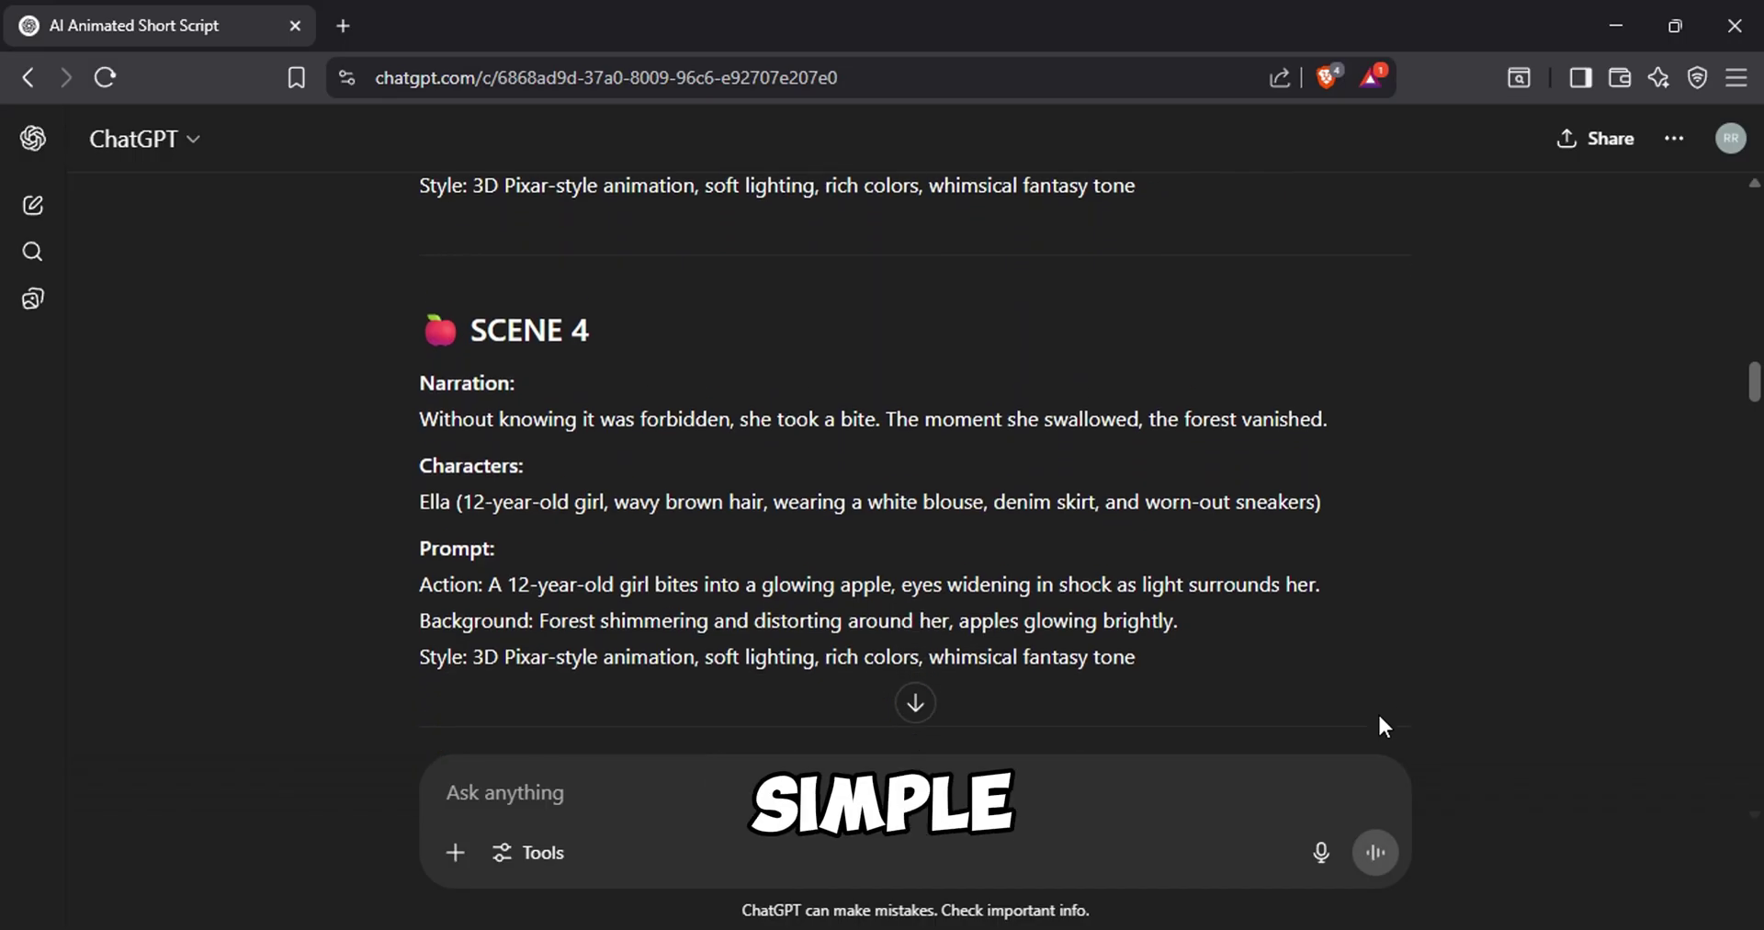
{"action": "scroll", "coordinate": [1379, 719], "scroll_direction": "down", "scroll_amount": 5}
{"action": "scroll", "coordinate": [1379, 725], "scroll_direction": "down", "scroll_amount": 5}
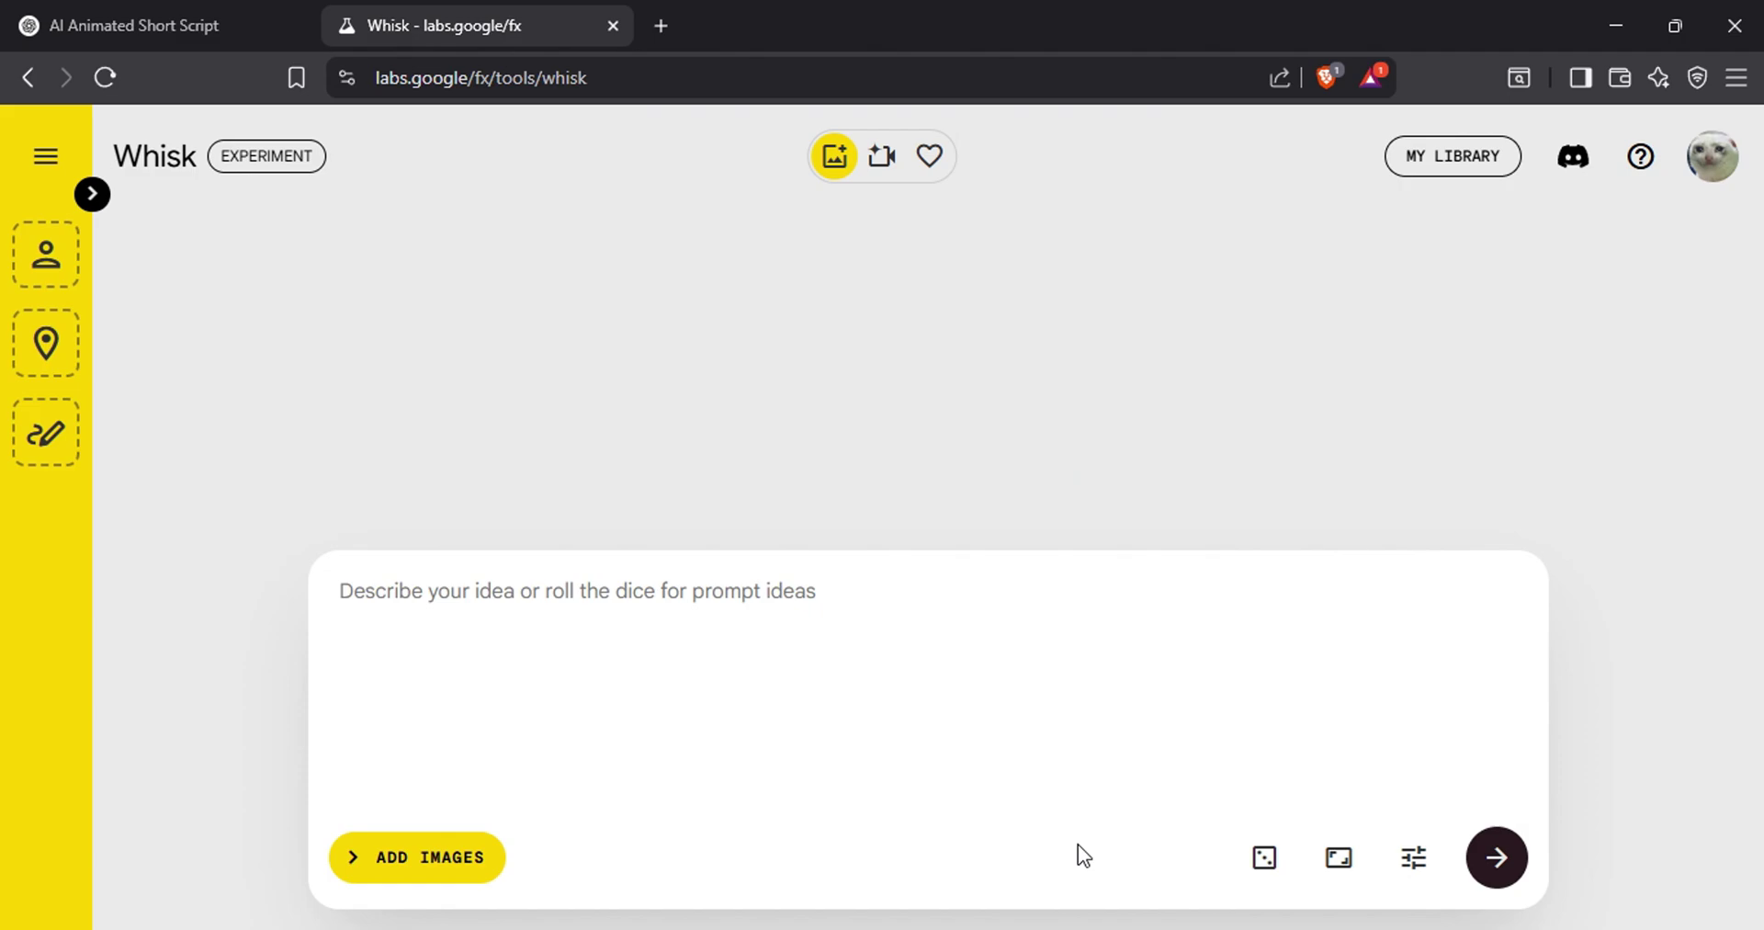
Step: Paste Ella's character description from the script into the Whisk prompt
{"action": "key", "text": "ctrl+shift+Tab"}
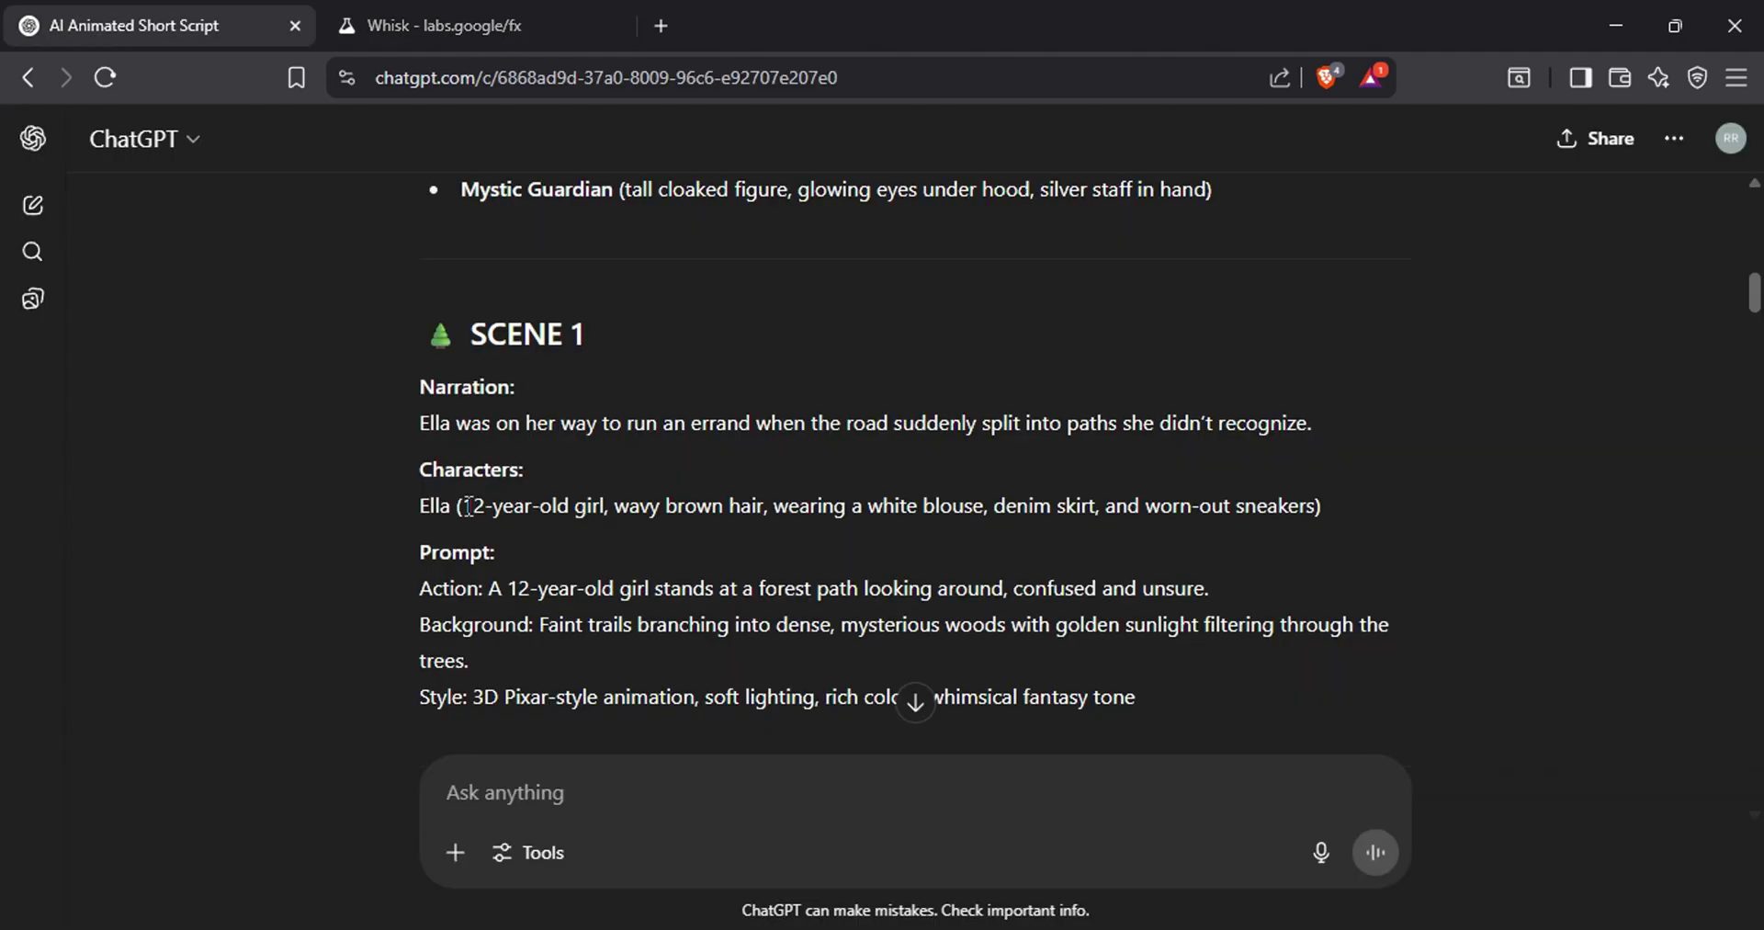
{"action": "right_click", "coordinate": [1320, 510]}
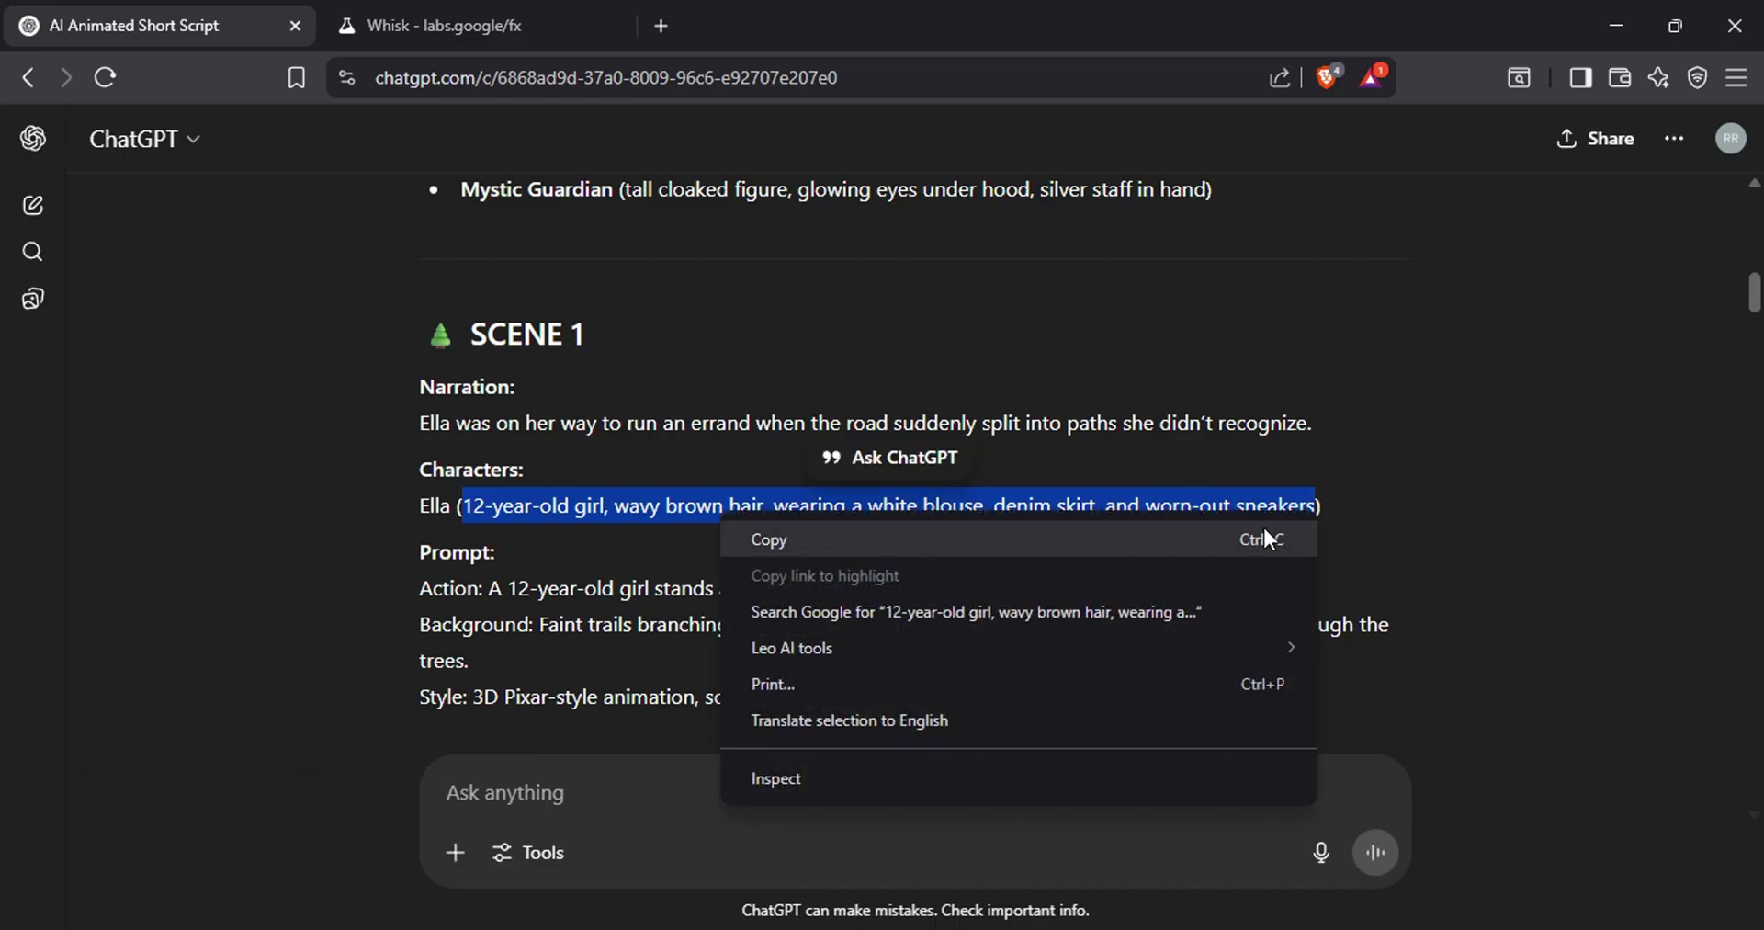
{"action": "left_click", "coordinate": [1259, 538]}
{"action": "left_click", "coordinate": [546, 29]}
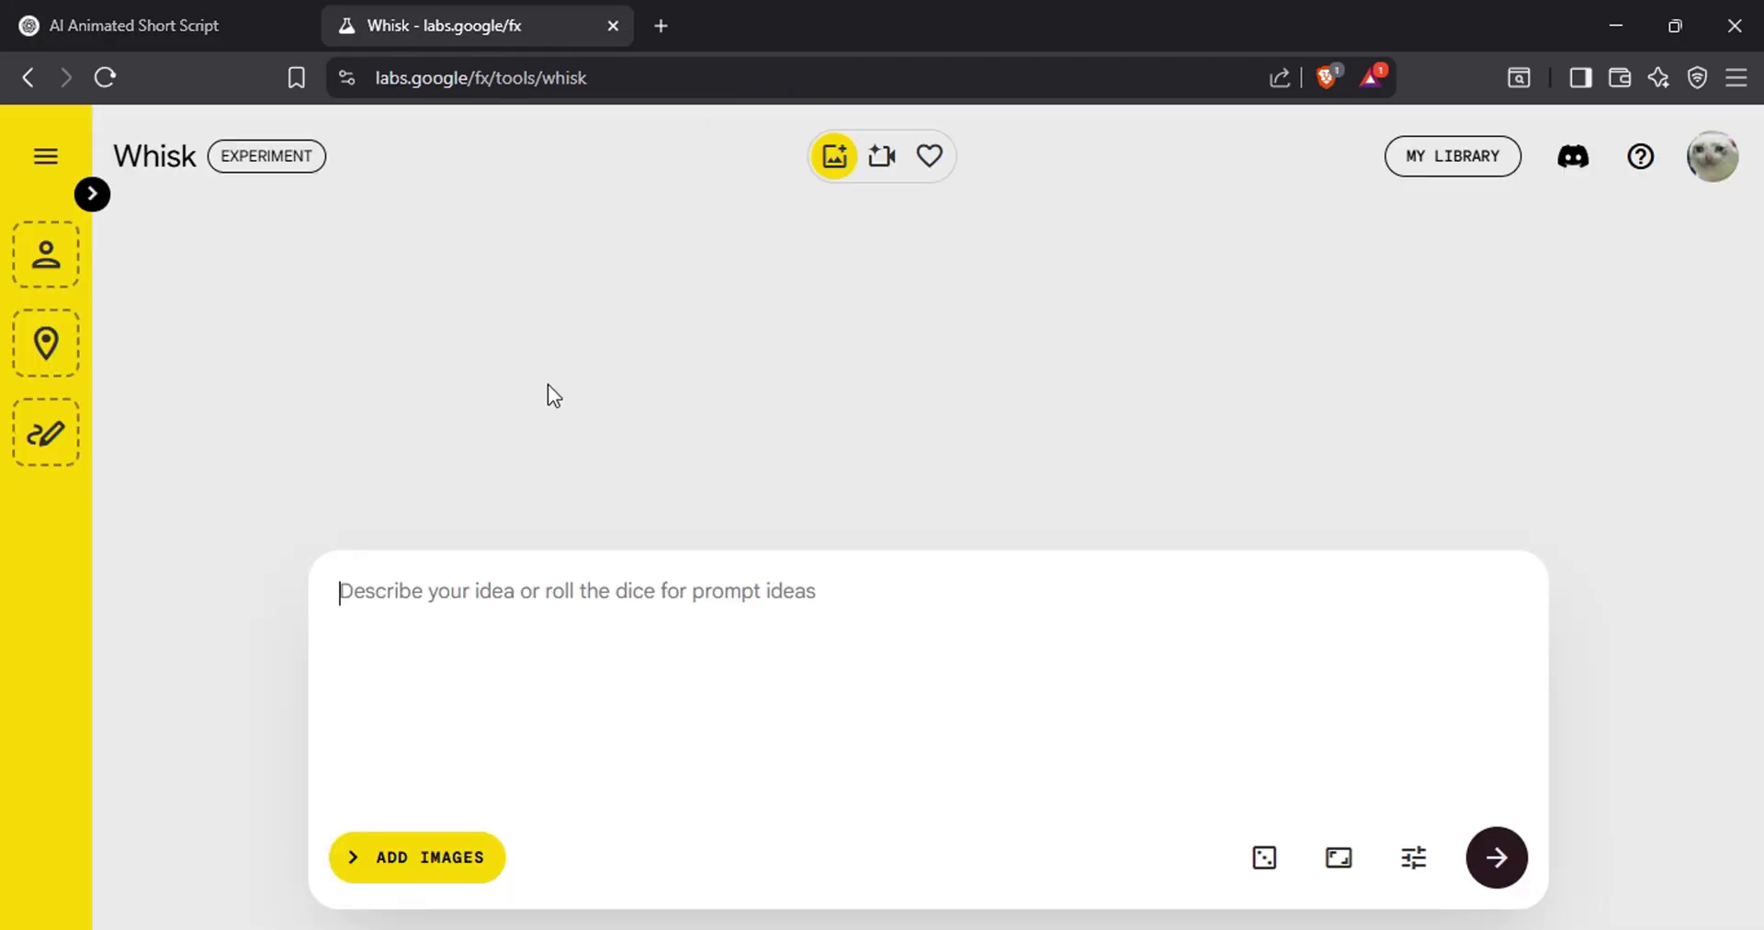
{"action": "right_click", "coordinate": [544, 594]}
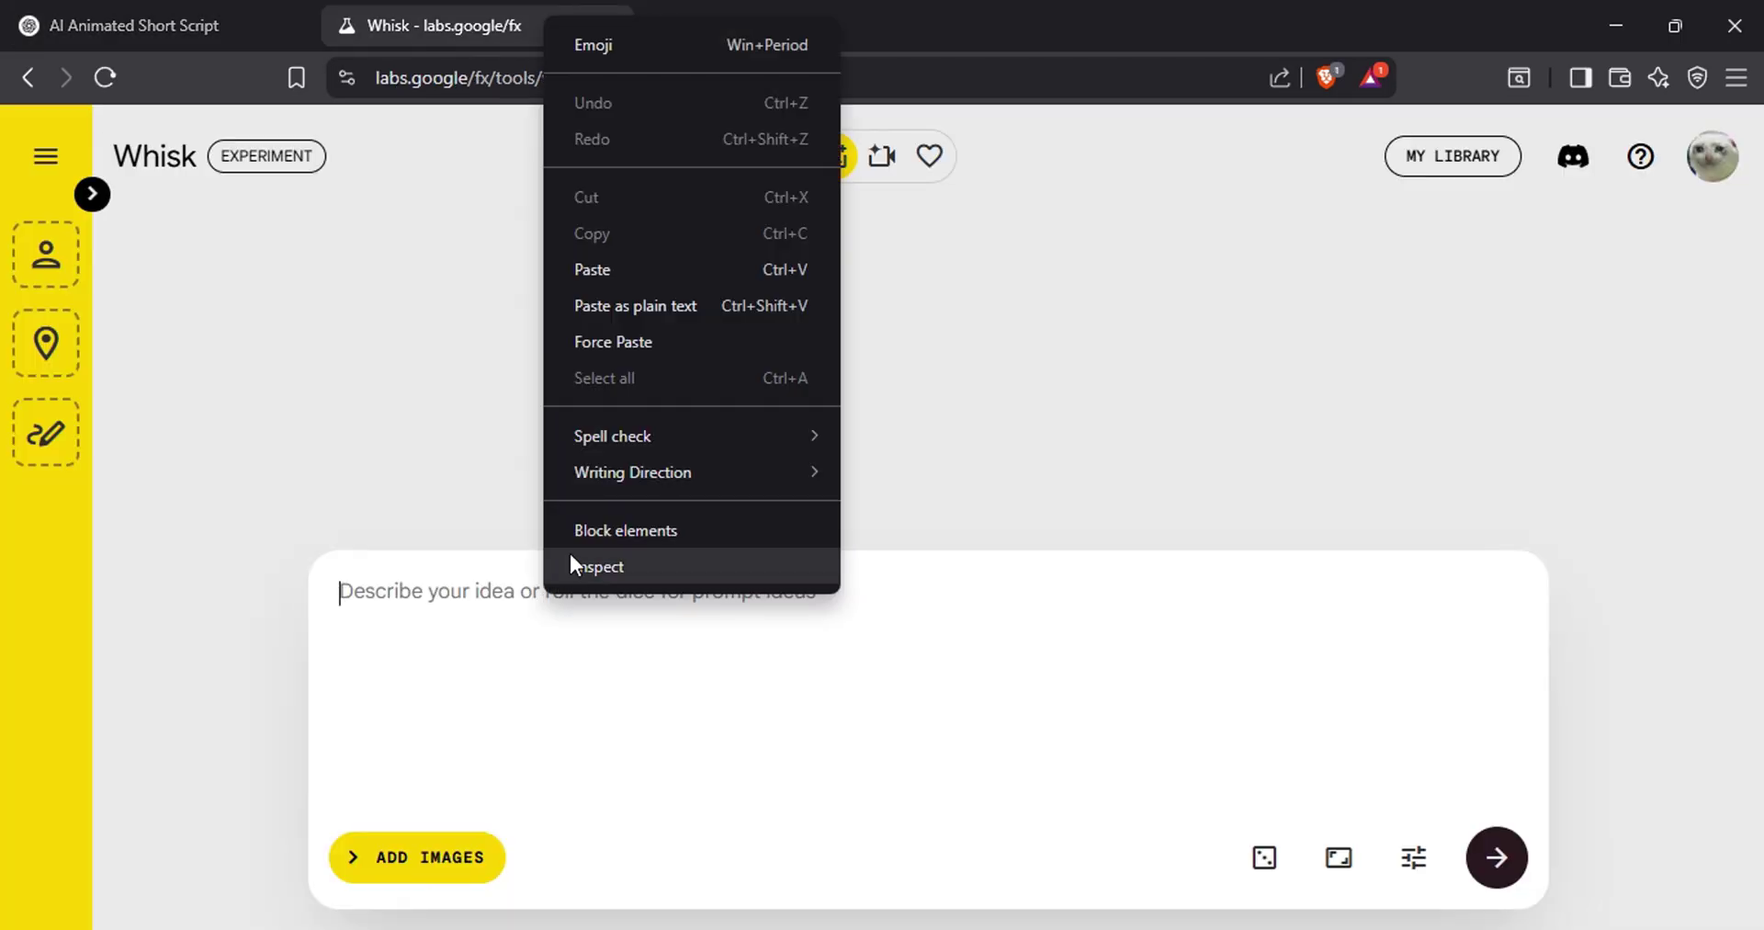
{"action": "left_click", "coordinate": [588, 272]}
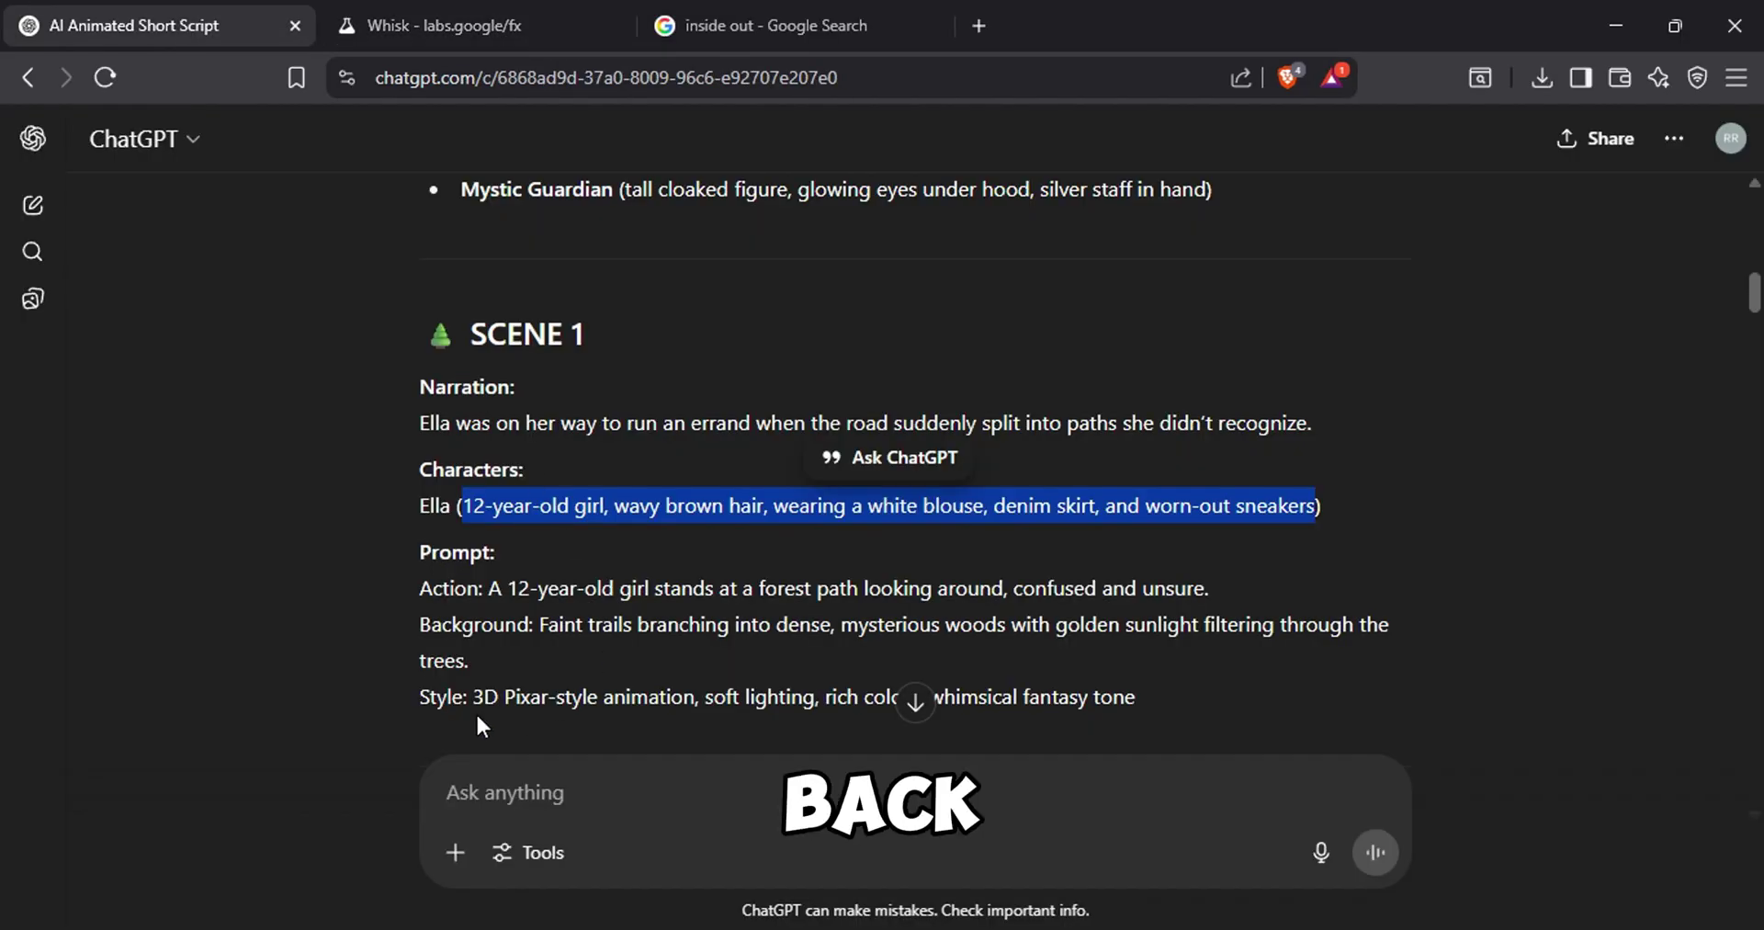
Step: Append Scene 1's style line: 3D Pixar-style animation, soft lighting, rich colors, whimsical fantasy tone
{"action": "left_click_drag", "start_coordinate": [472, 698], "coordinate": [1128, 698]}
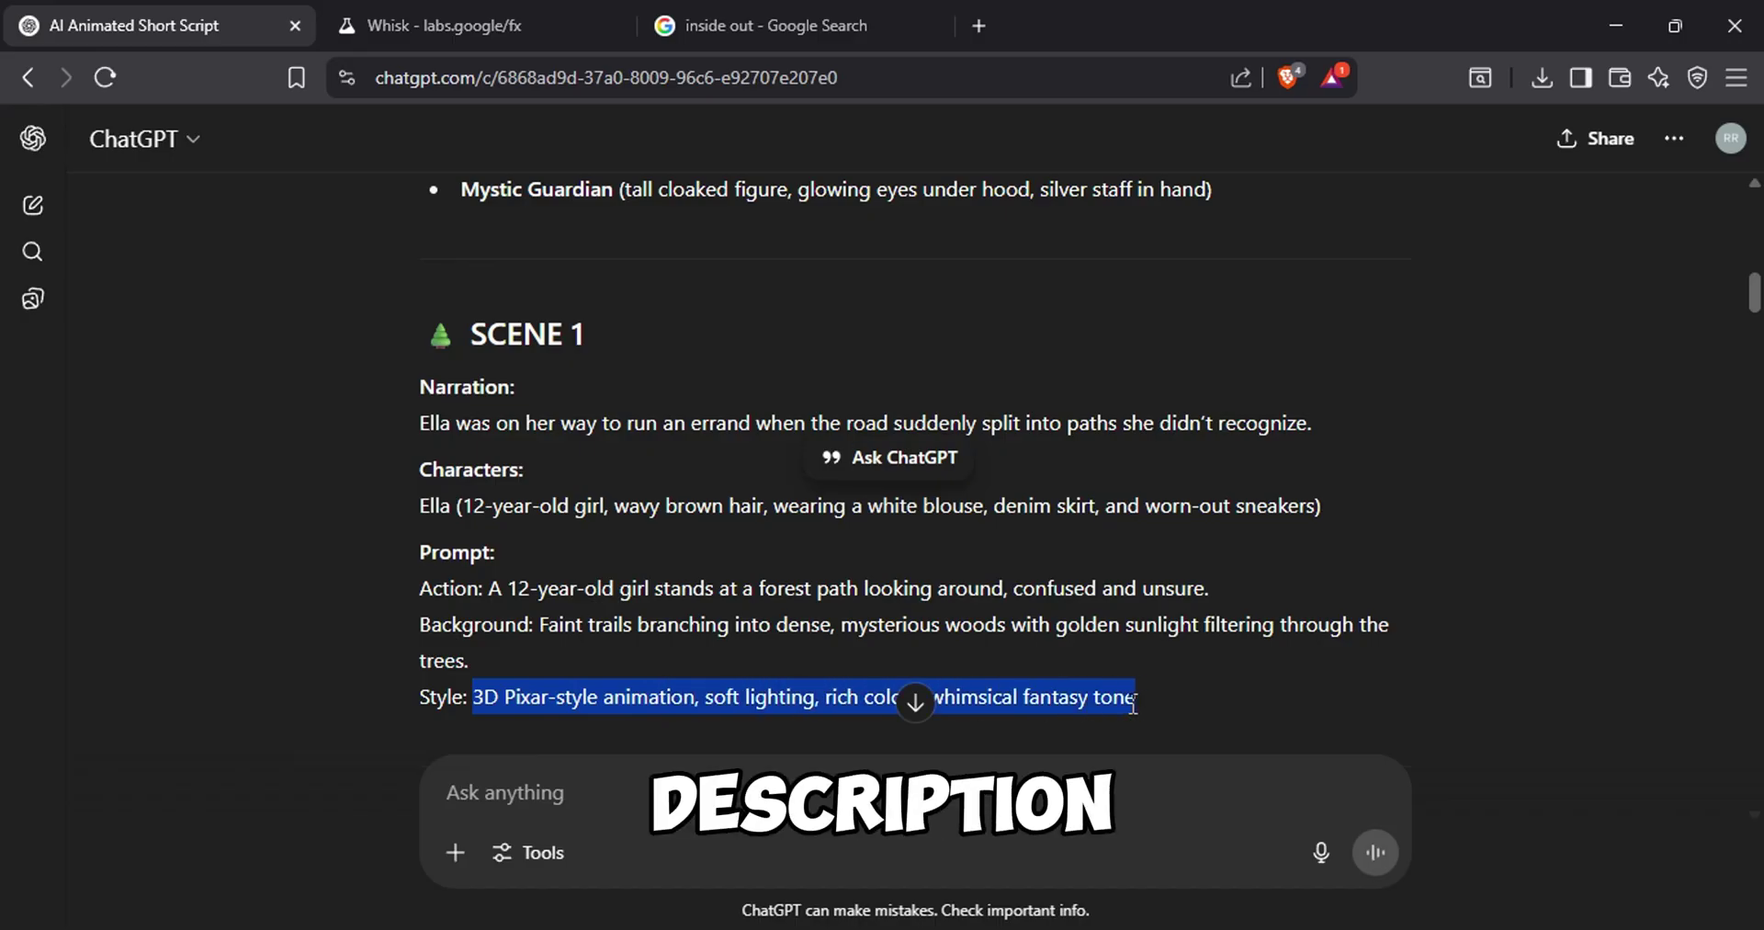
{"action": "right_click", "coordinate": [1128, 698]}
{"action": "left_click", "coordinate": [1185, 438]}
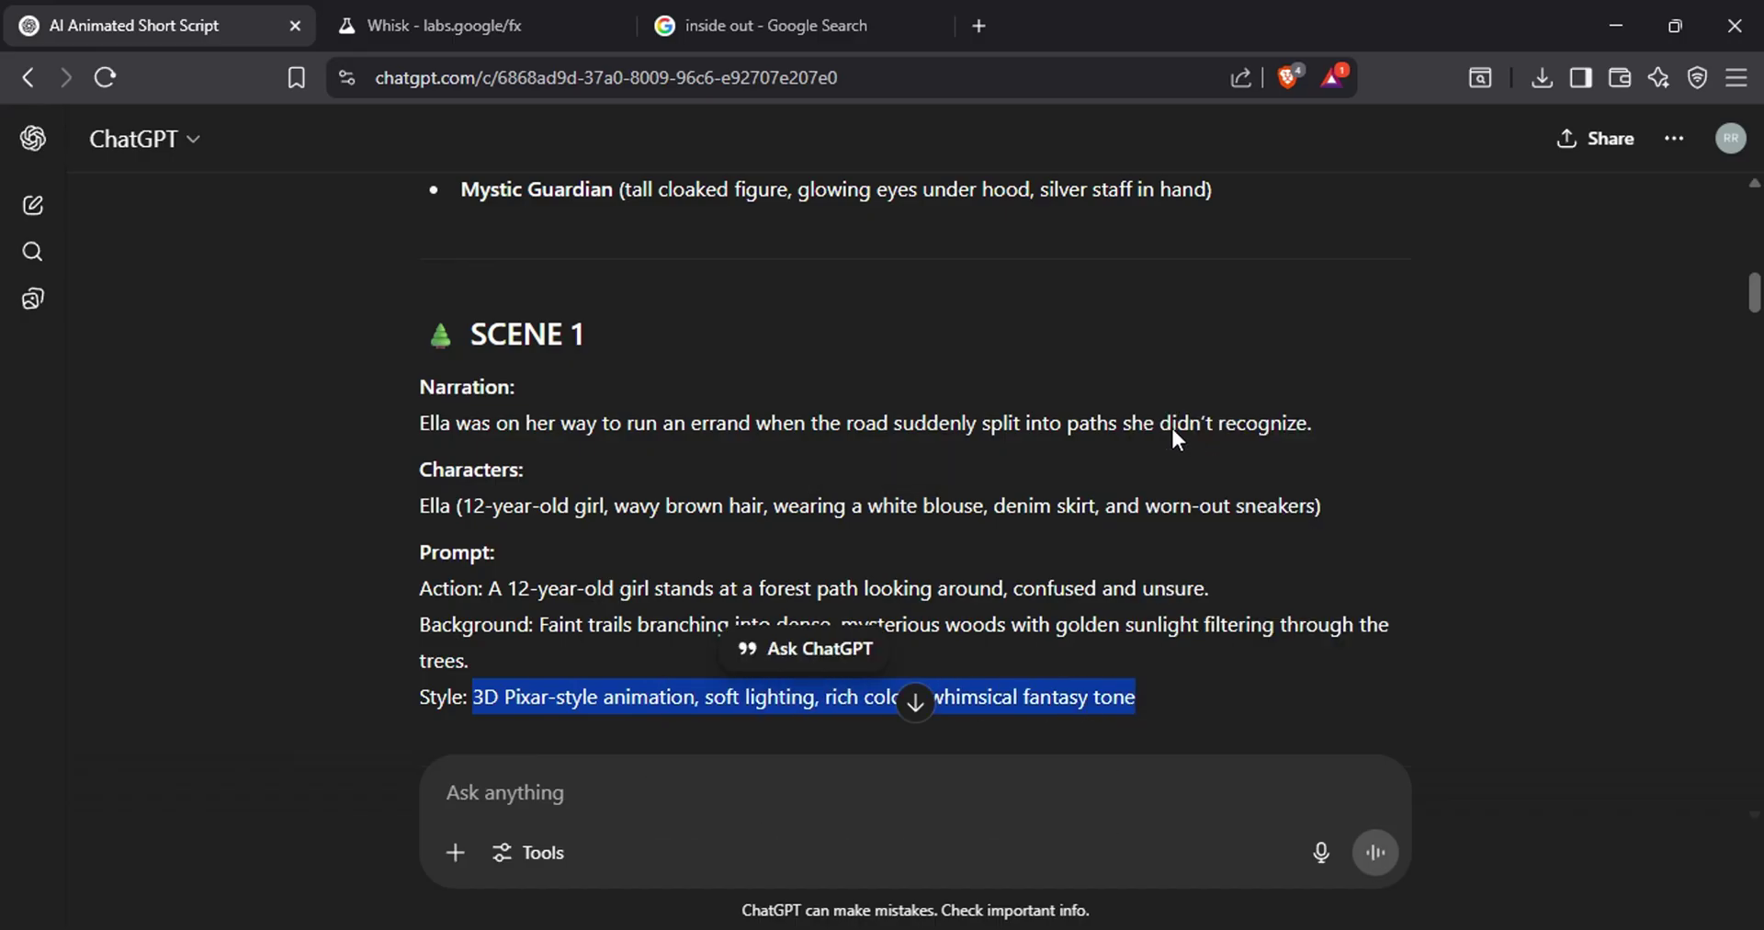
{"action": "left_click", "coordinate": [452, 38]}
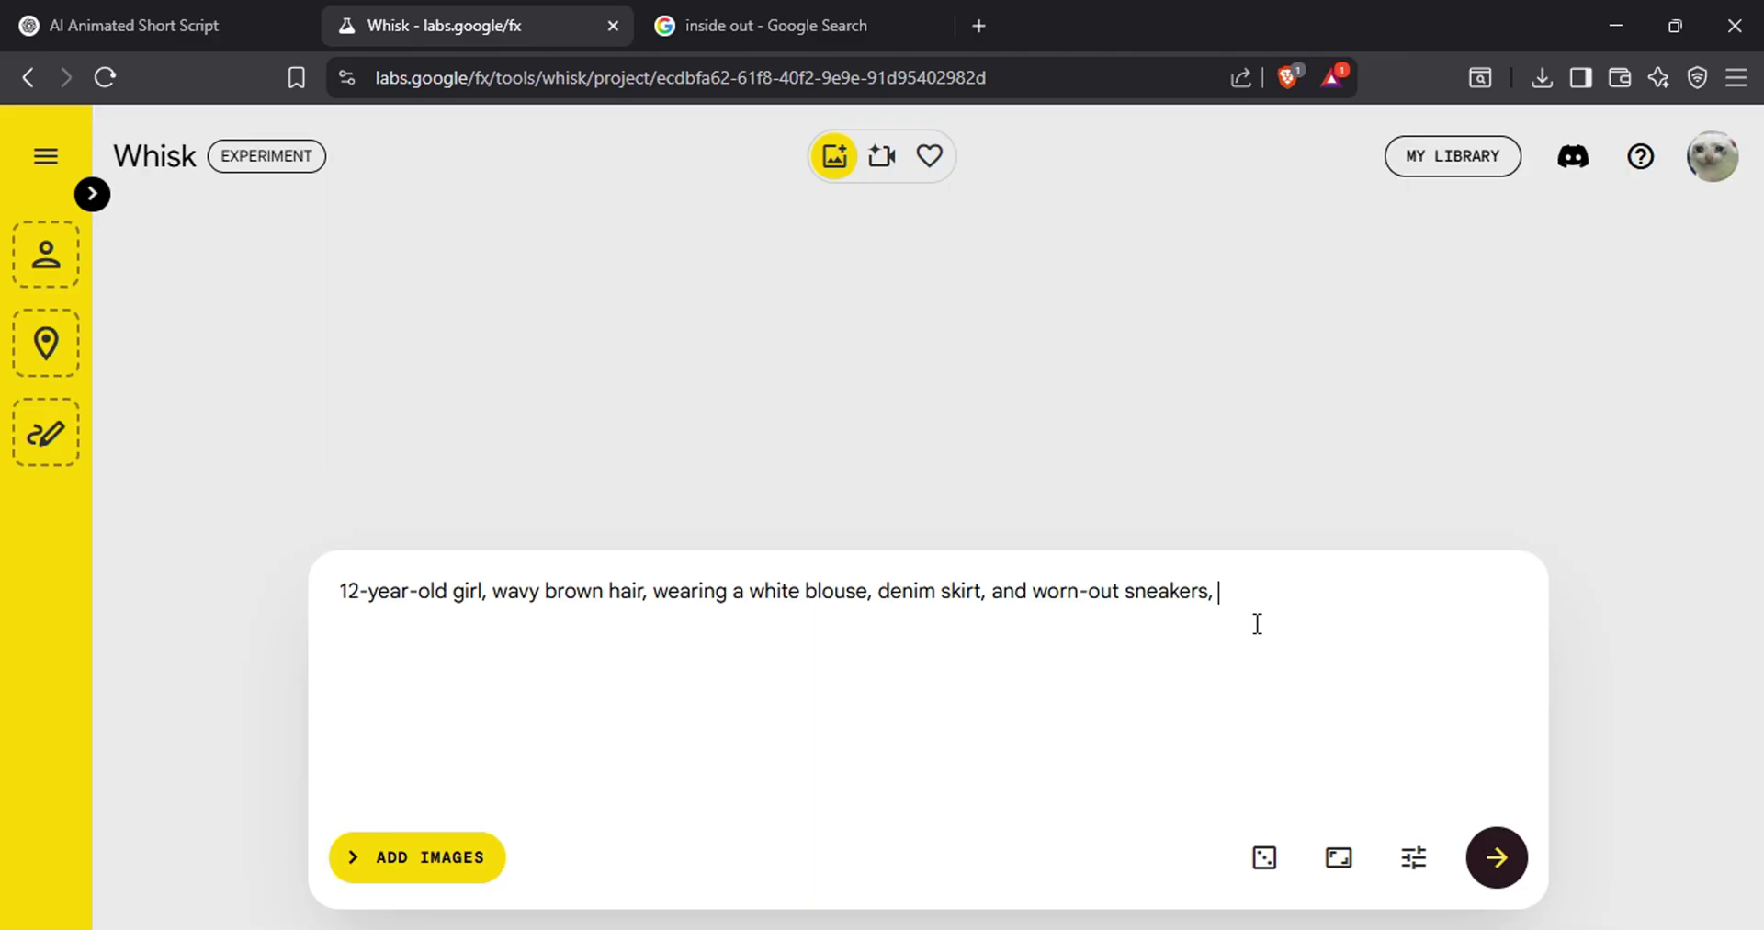
{"action": "key", "text": "ctrl+v"}
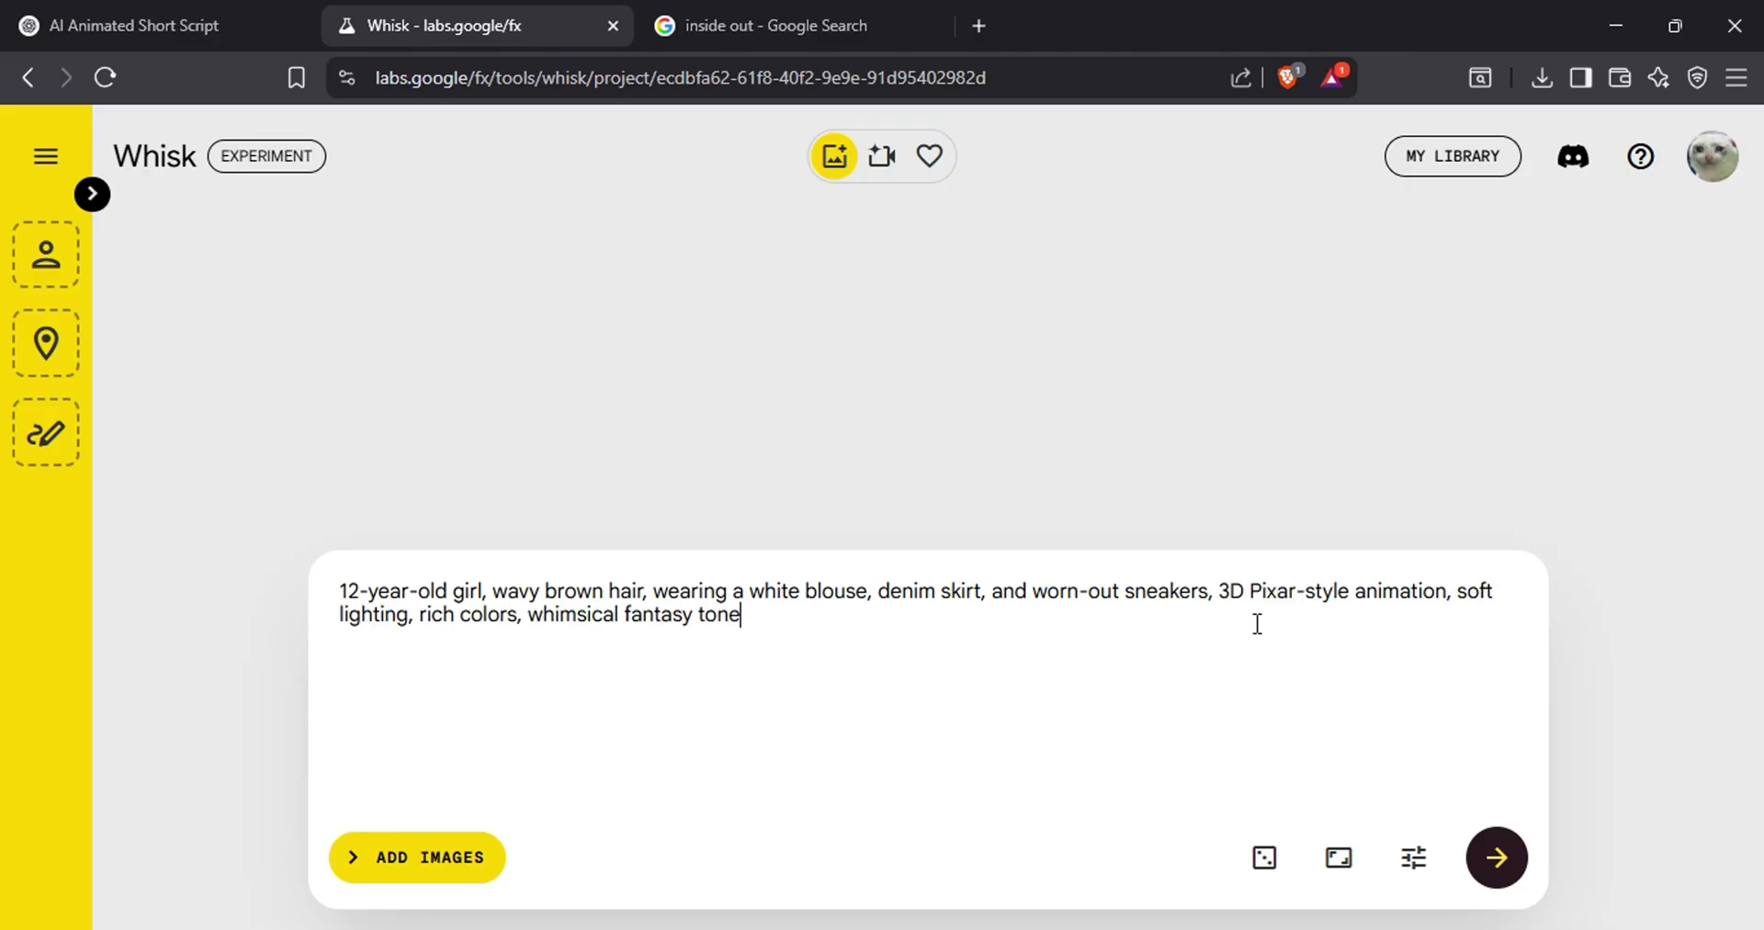
Step: Generate portrait images of the girl and enlarge the first one for refining
{"action": "left_click", "coordinate": [1330, 857]}
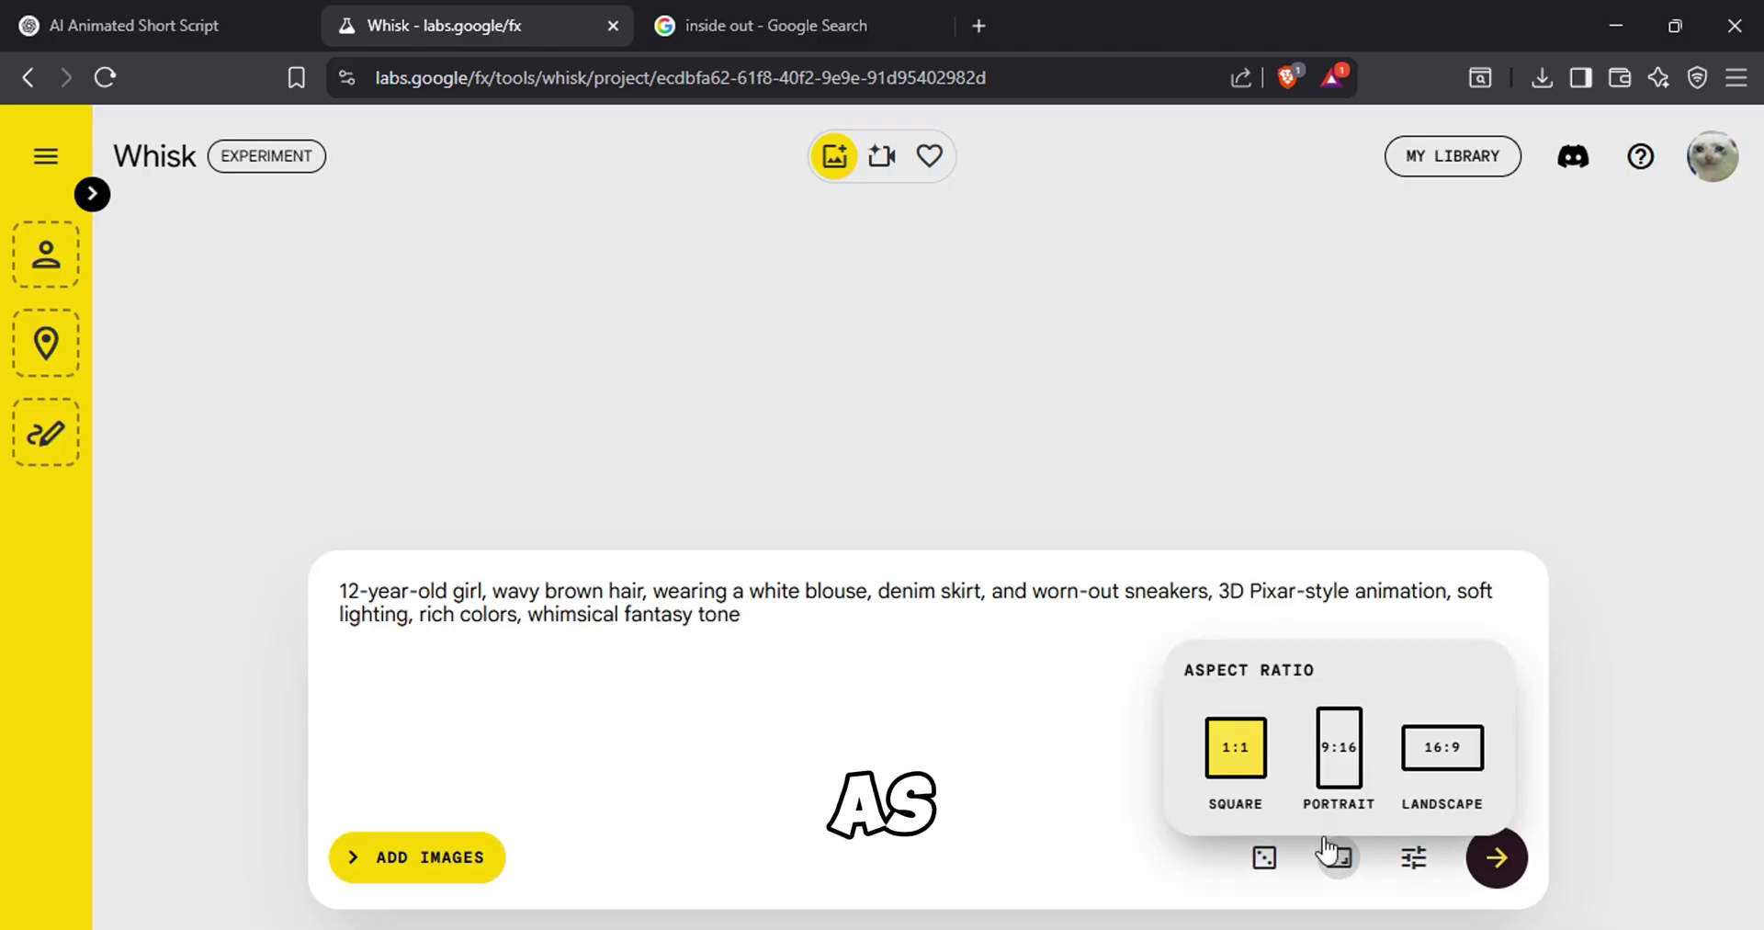
{"action": "left_click", "coordinate": [1342, 863]}
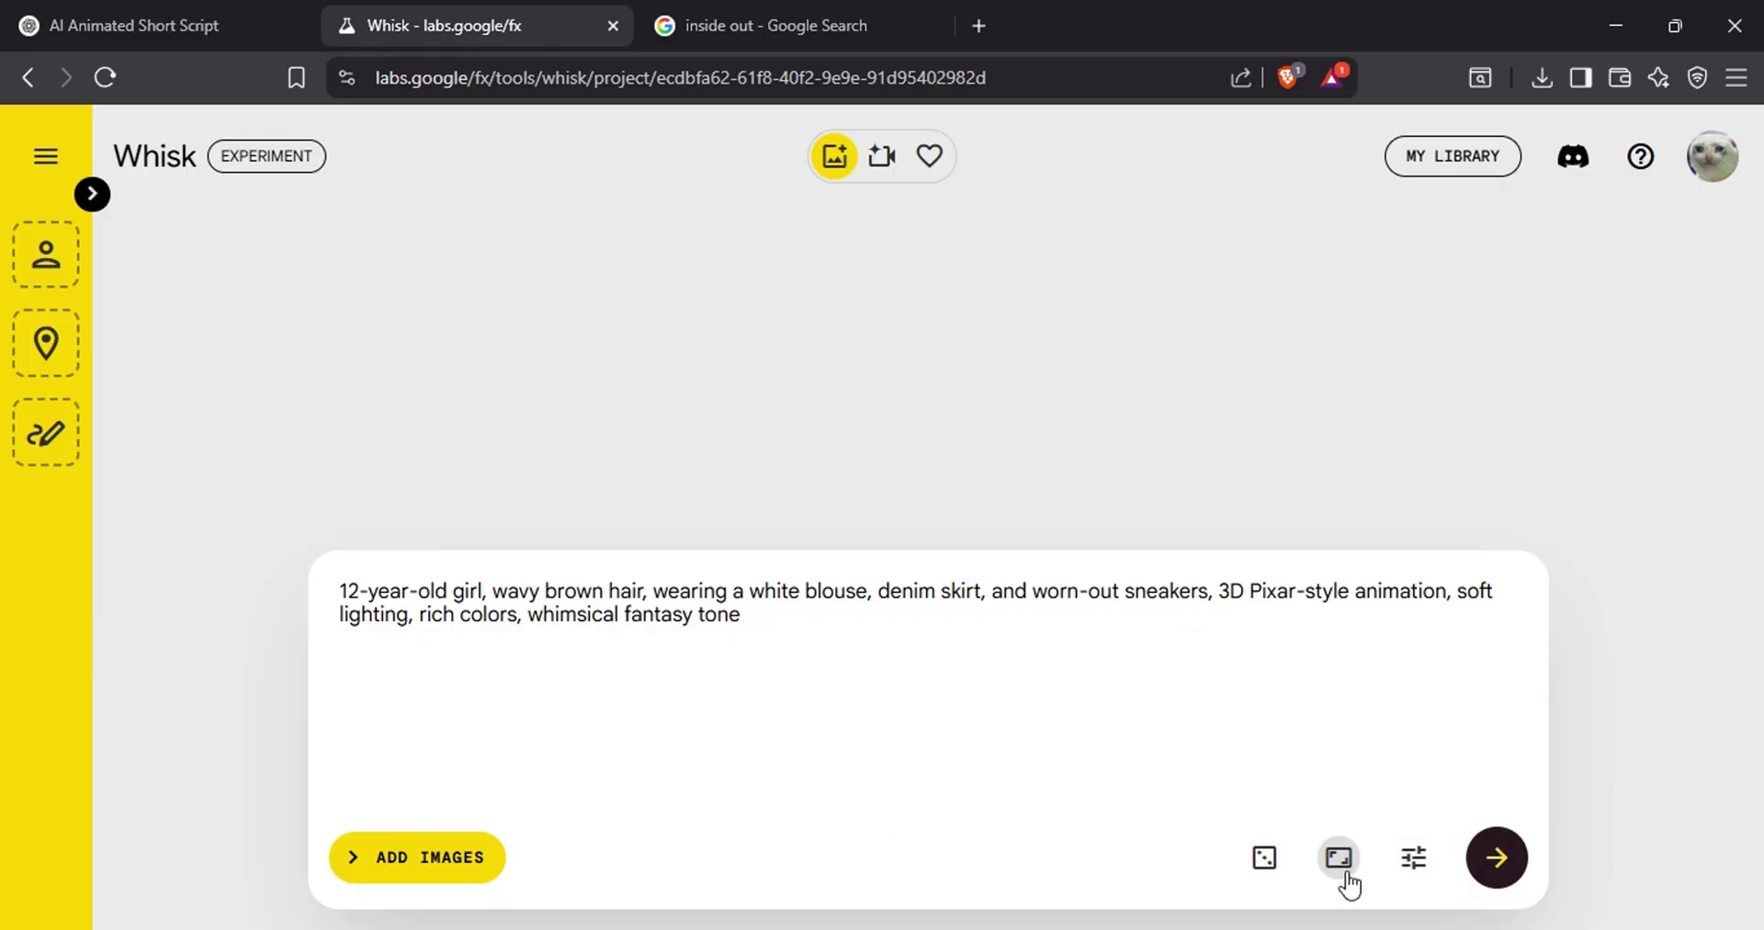
{"action": "left_click", "coordinate": [1509, 871]}
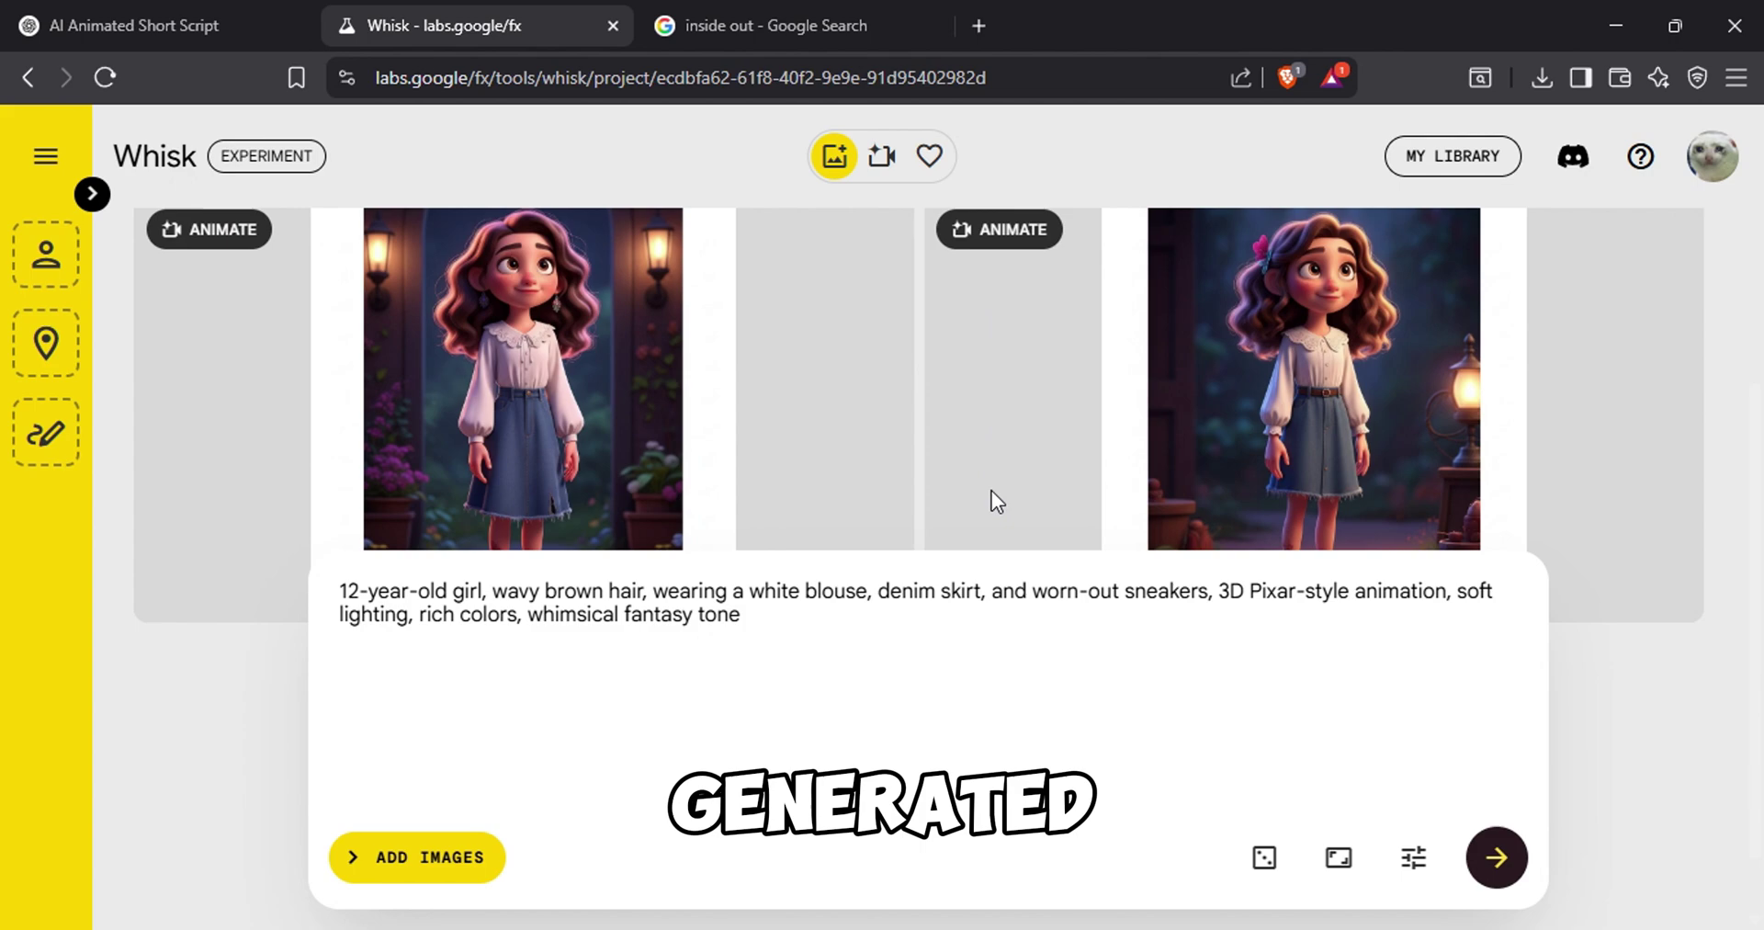
{"action": "mouse_move", "coordinate": [377, 271]}
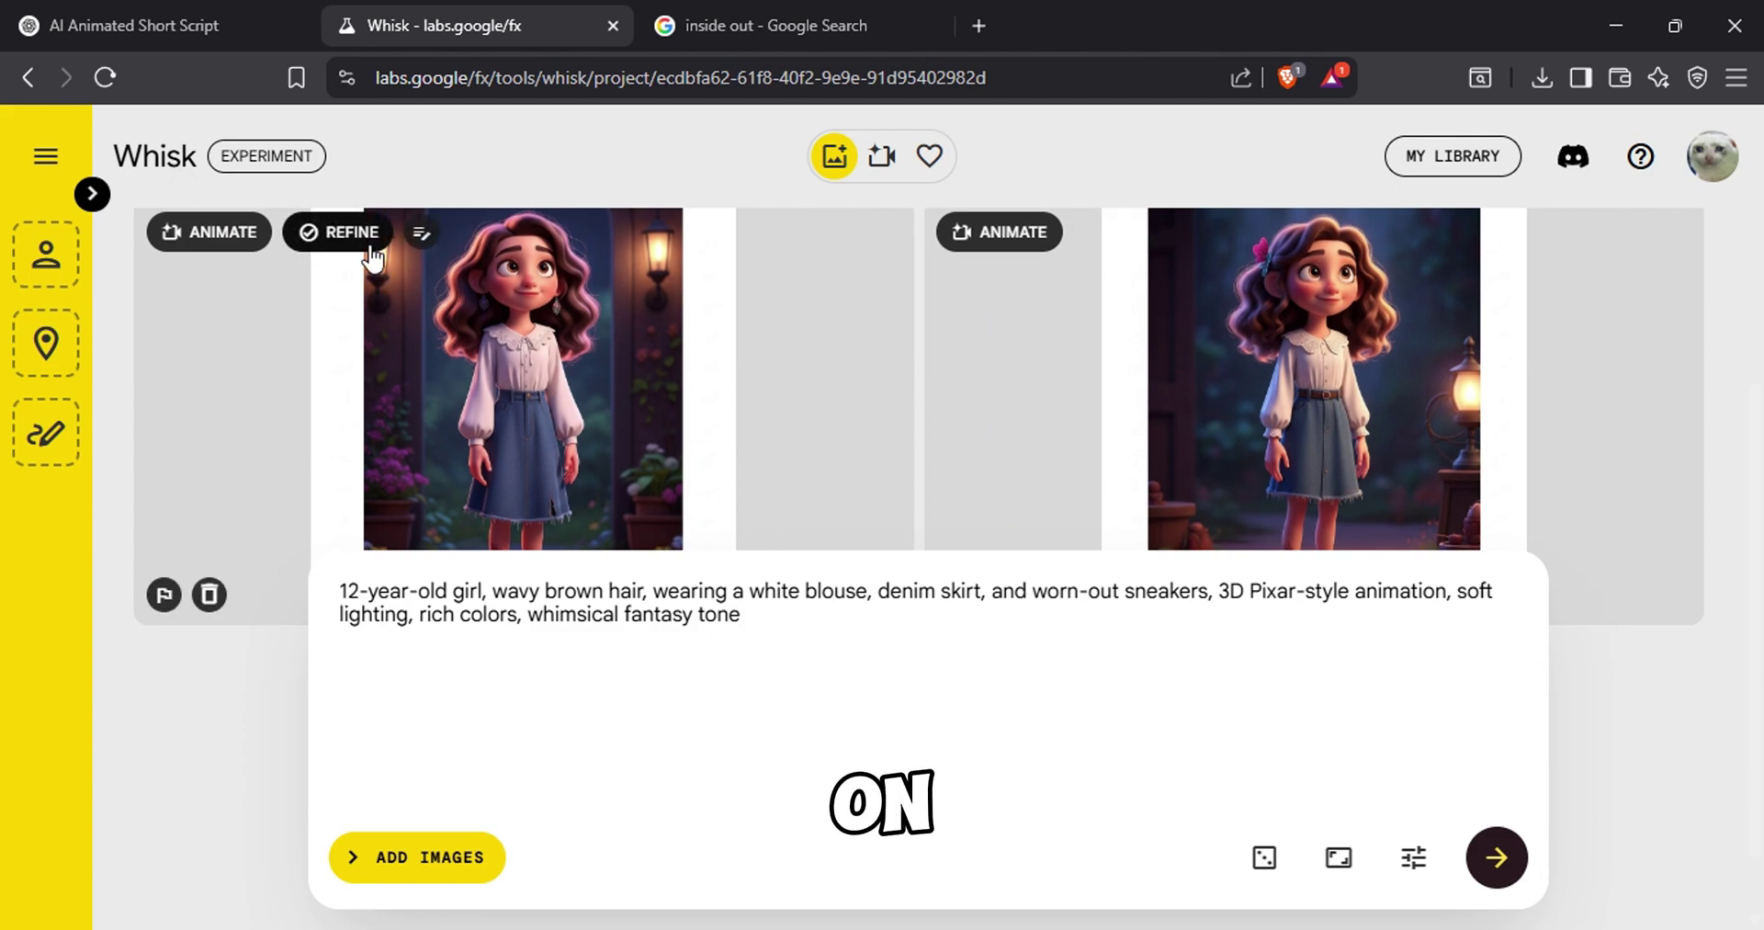
{"action": "left_click", "coordinate": [330, 246]}
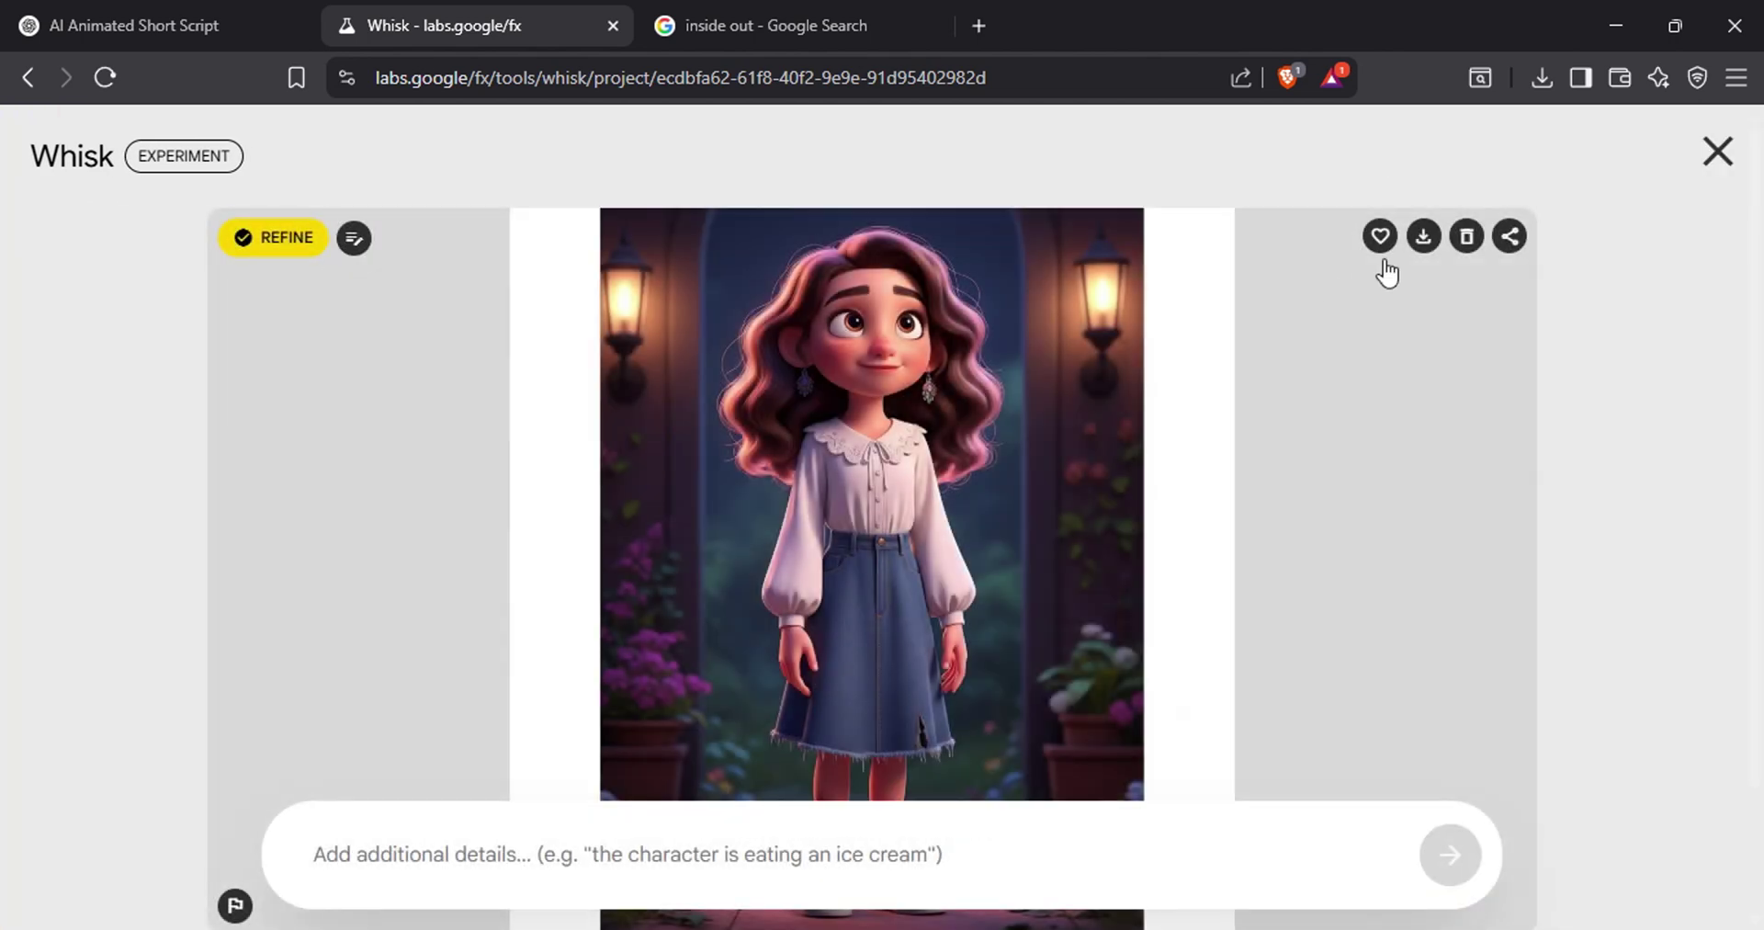
Step: Download the girl image, then generate Noah from his 3D Pixar-style description
{"action": "left_click", "coordinate": [1423, 239]}
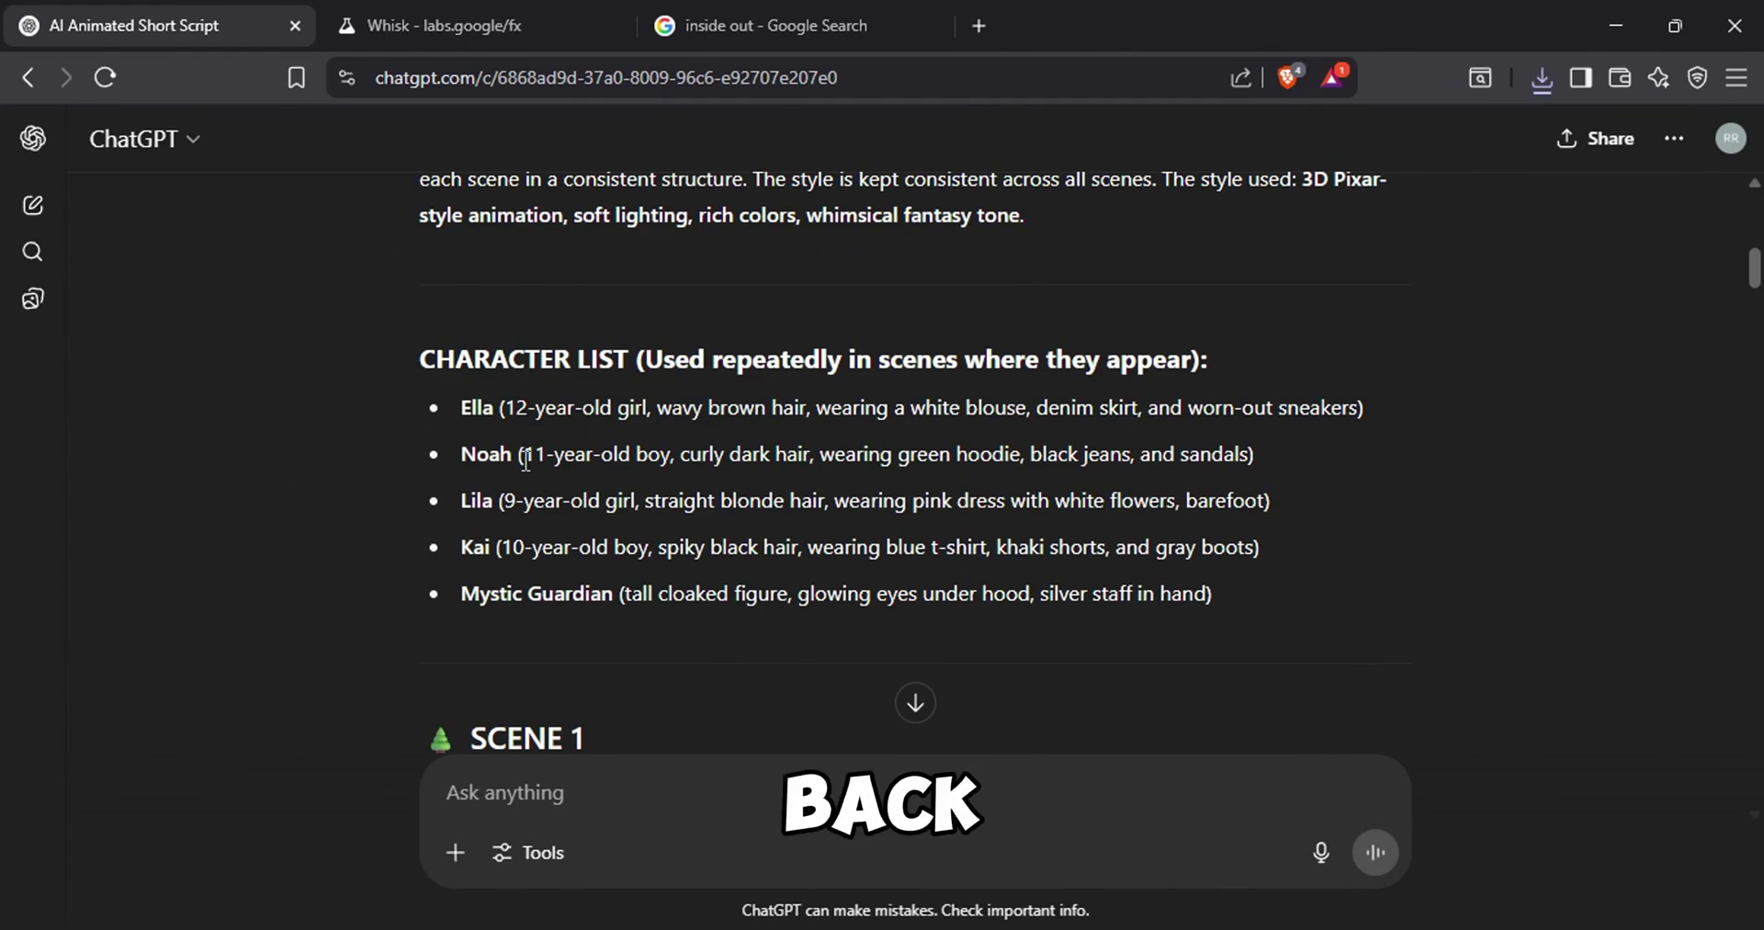
{"action": "left_click_drag", "start_coordinate": [524, 454], "coordinate": [1250, 454]}
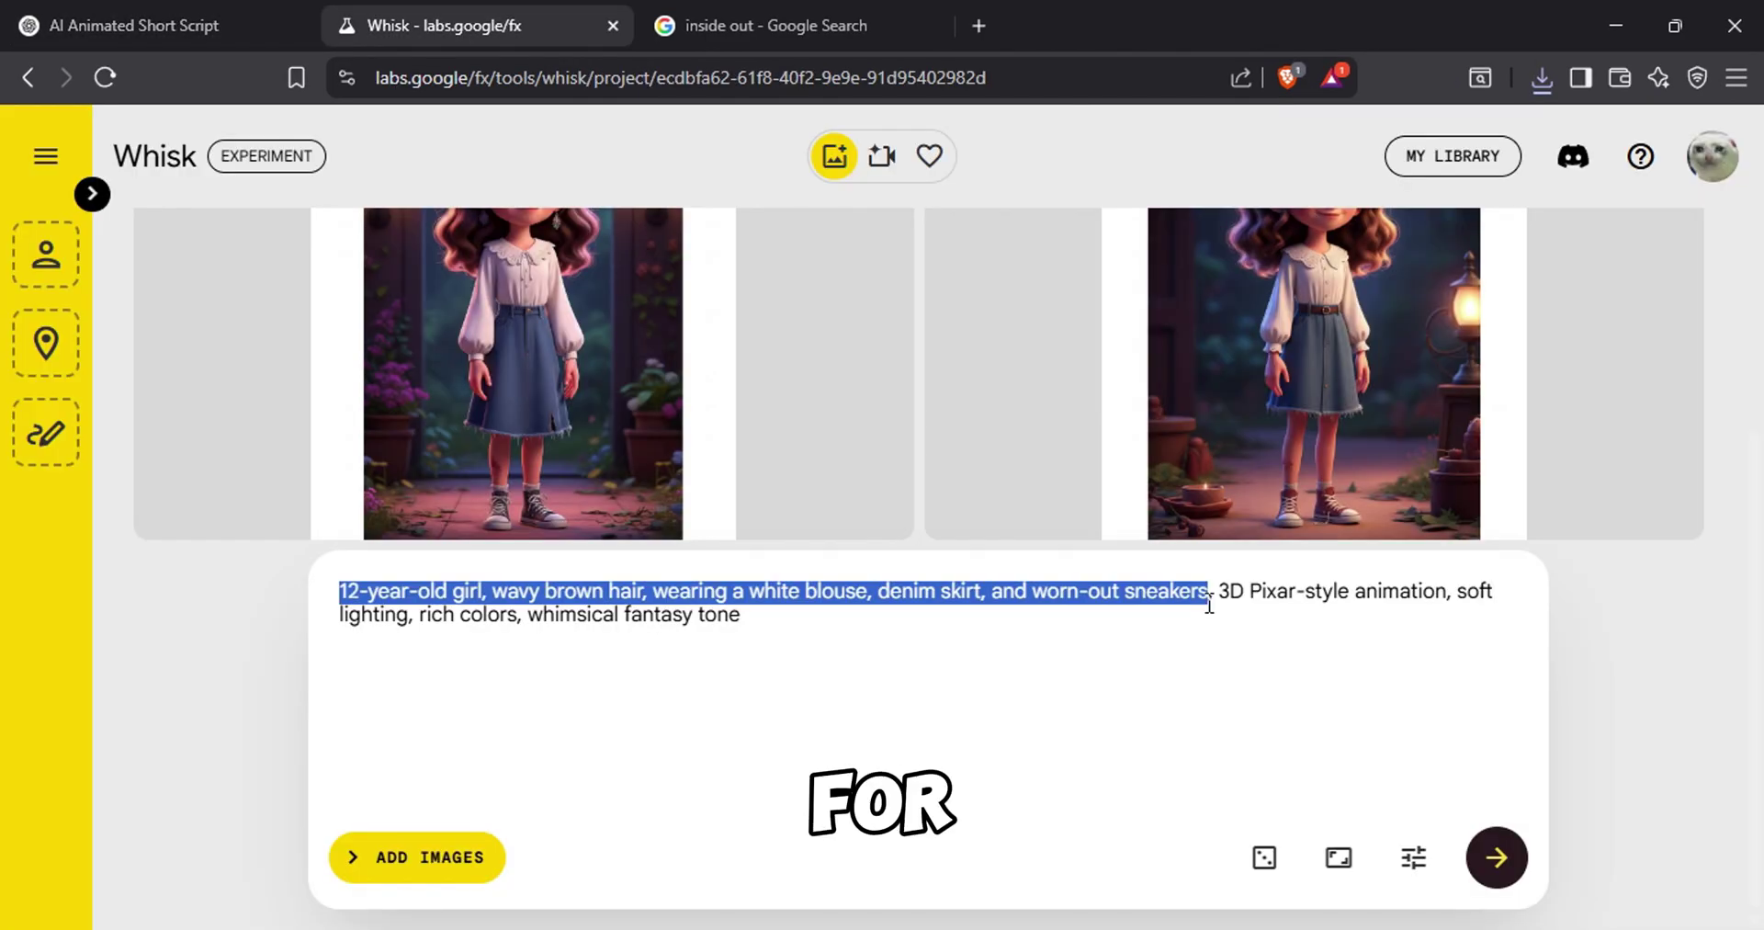
{"action": "type", "text": "11-year-old boy, curly dark hair, wearing green hoodie, black jeans, and sandals"}
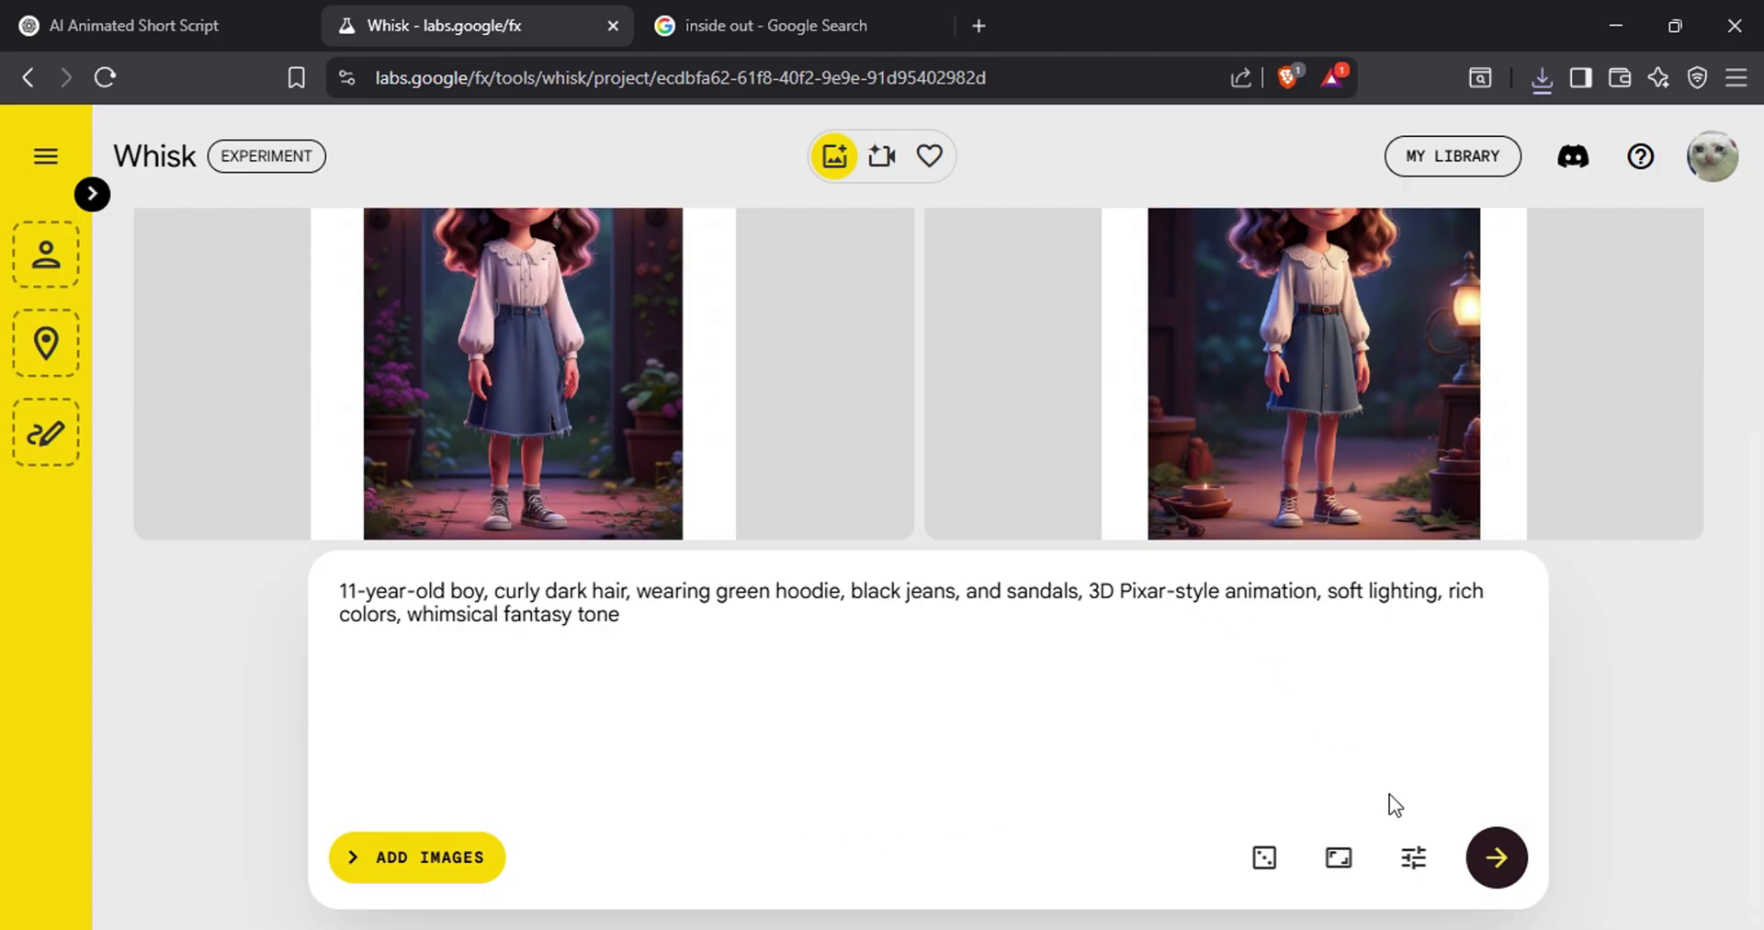
{"action": "left_click", "coordinate": [1514, 866]}
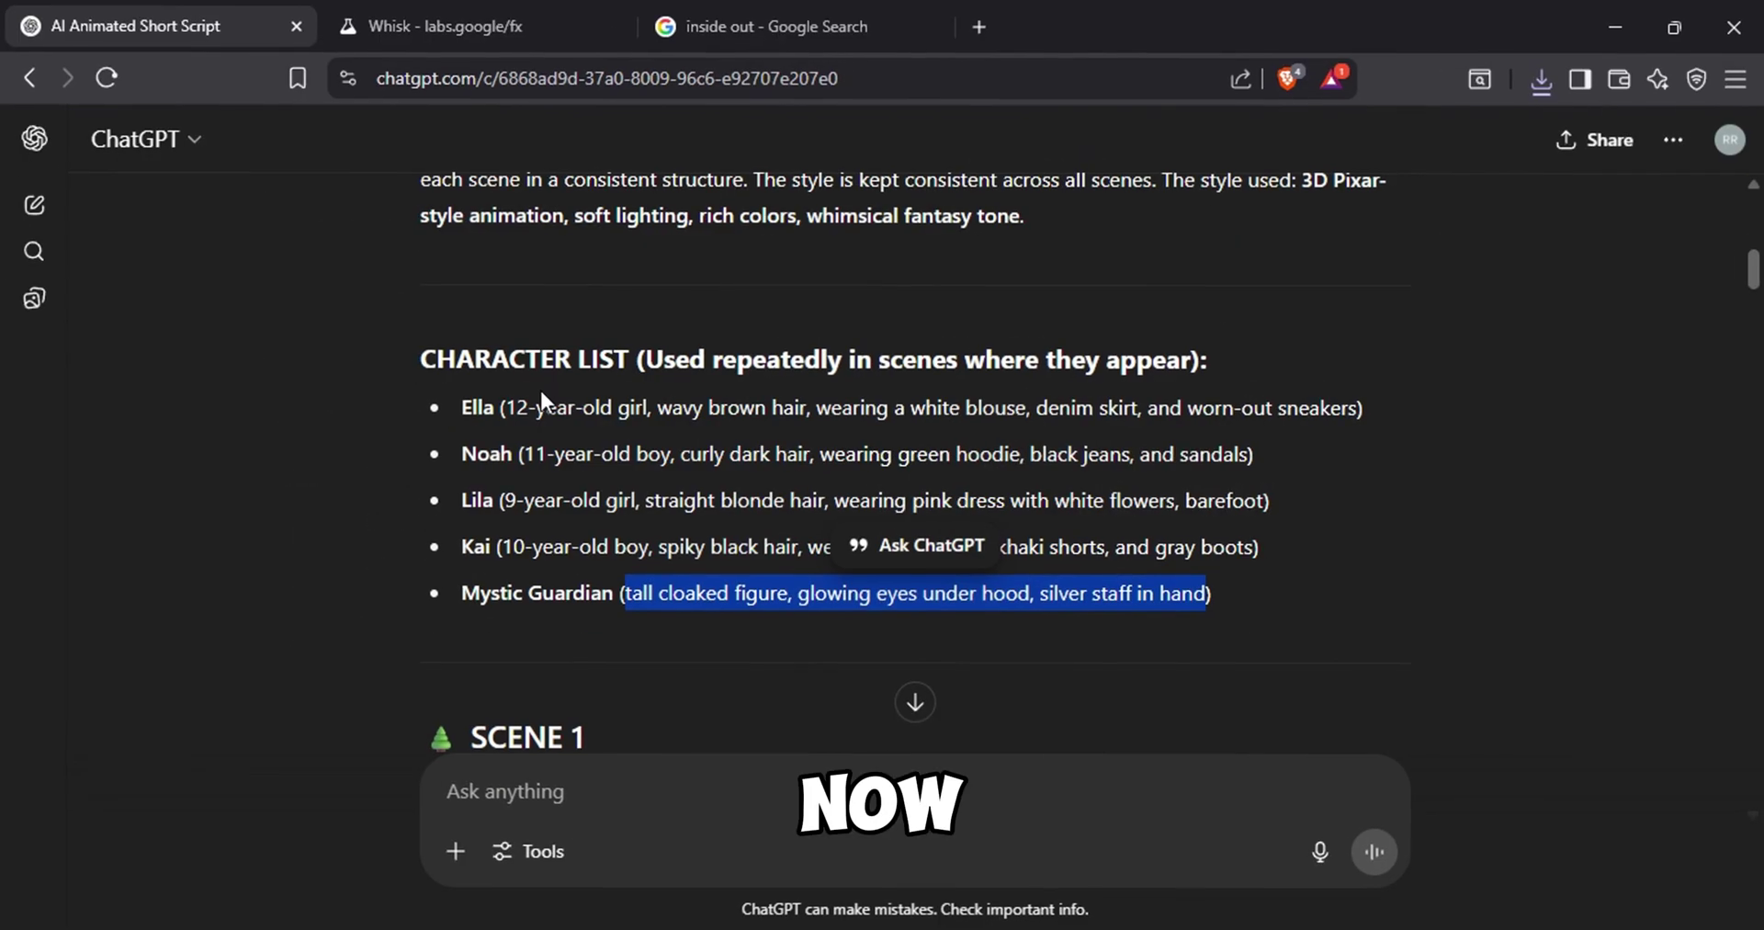
Step: Select Ella's Characters line in Scene 1 of the script, then return to Whisk
{"action": "scroll", "coordinate": [539, 389], "scroll_direction": "down", "scroll_amount": 6}
{"action": "scroll", "coordinate": [538, 388], "scroll_direction": "up", "scroll_amount": 1}
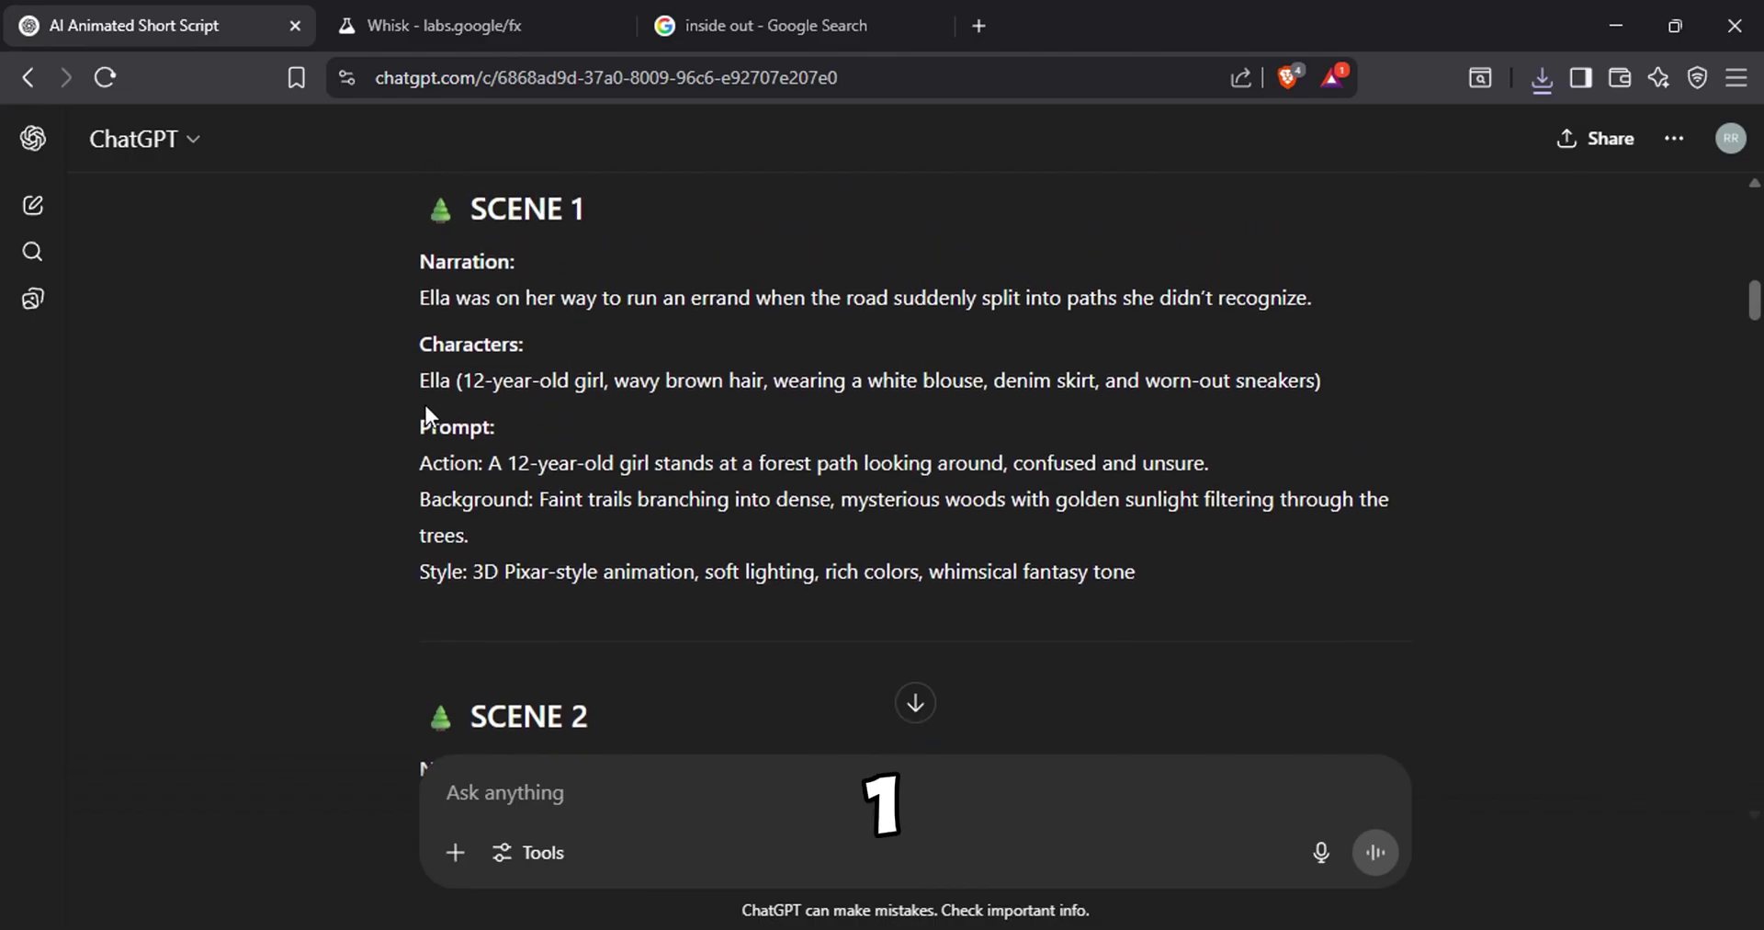
{"action": "left_click_drag", "start_coordinate": [411, 372], "coordinate": [1310, 380]}
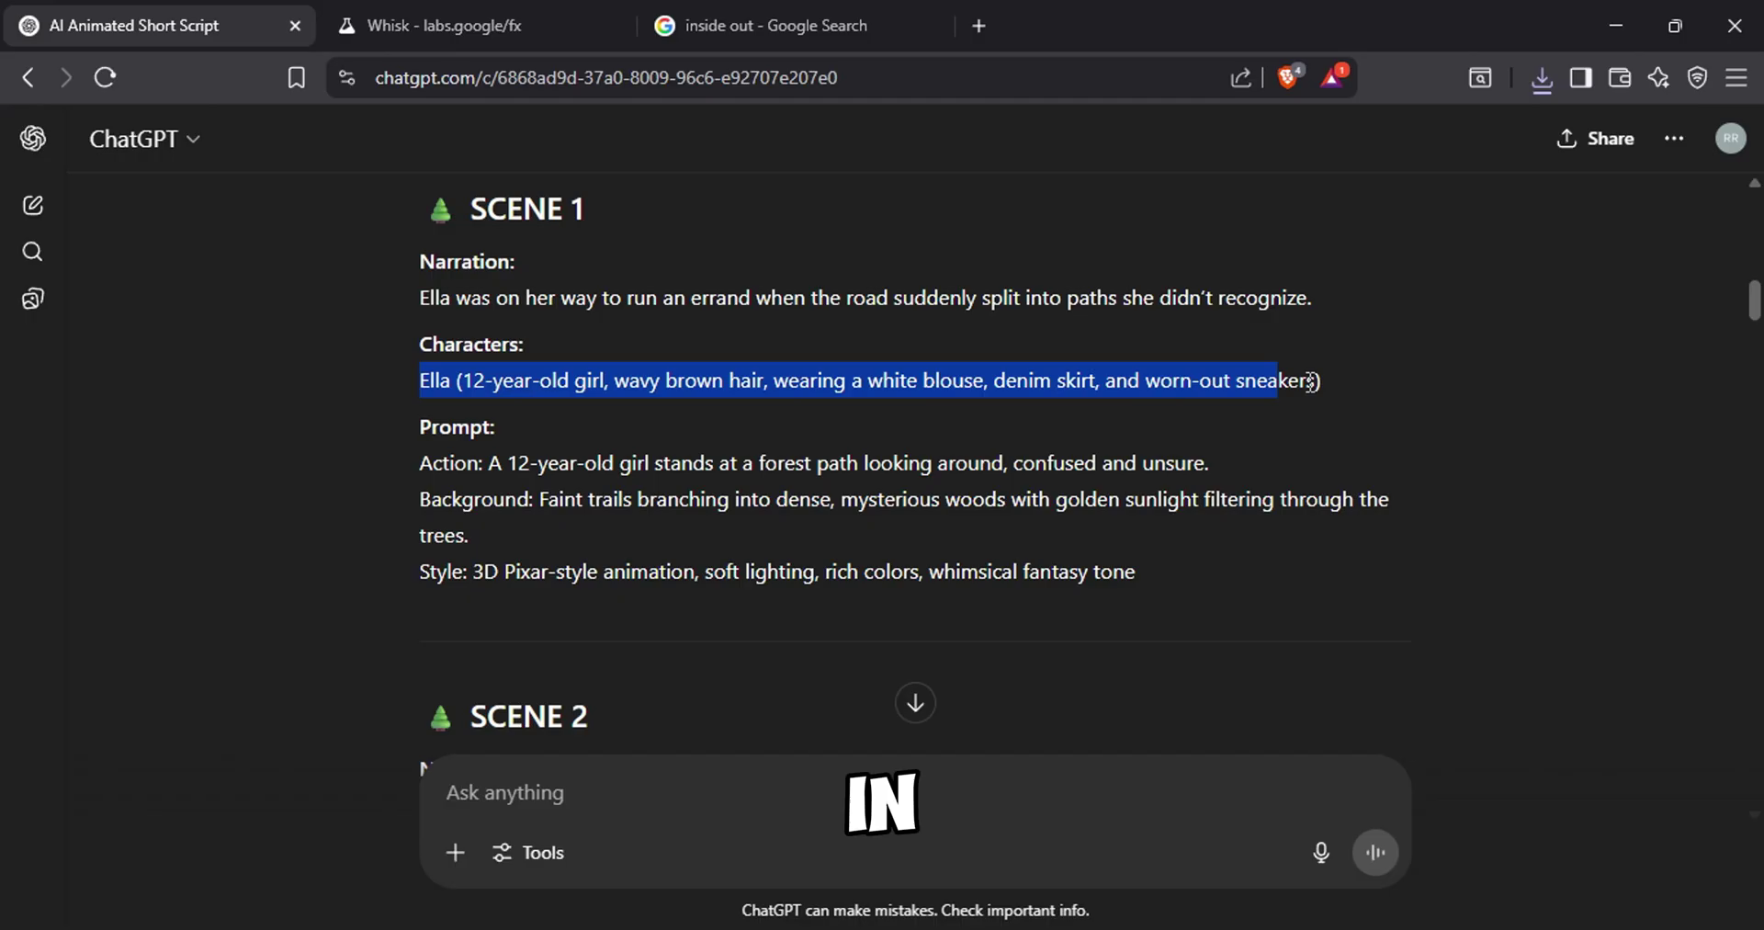
{"action": "left_click_drag", "start_coordinate": [1107, 391], "coordinate": [481, 382]}
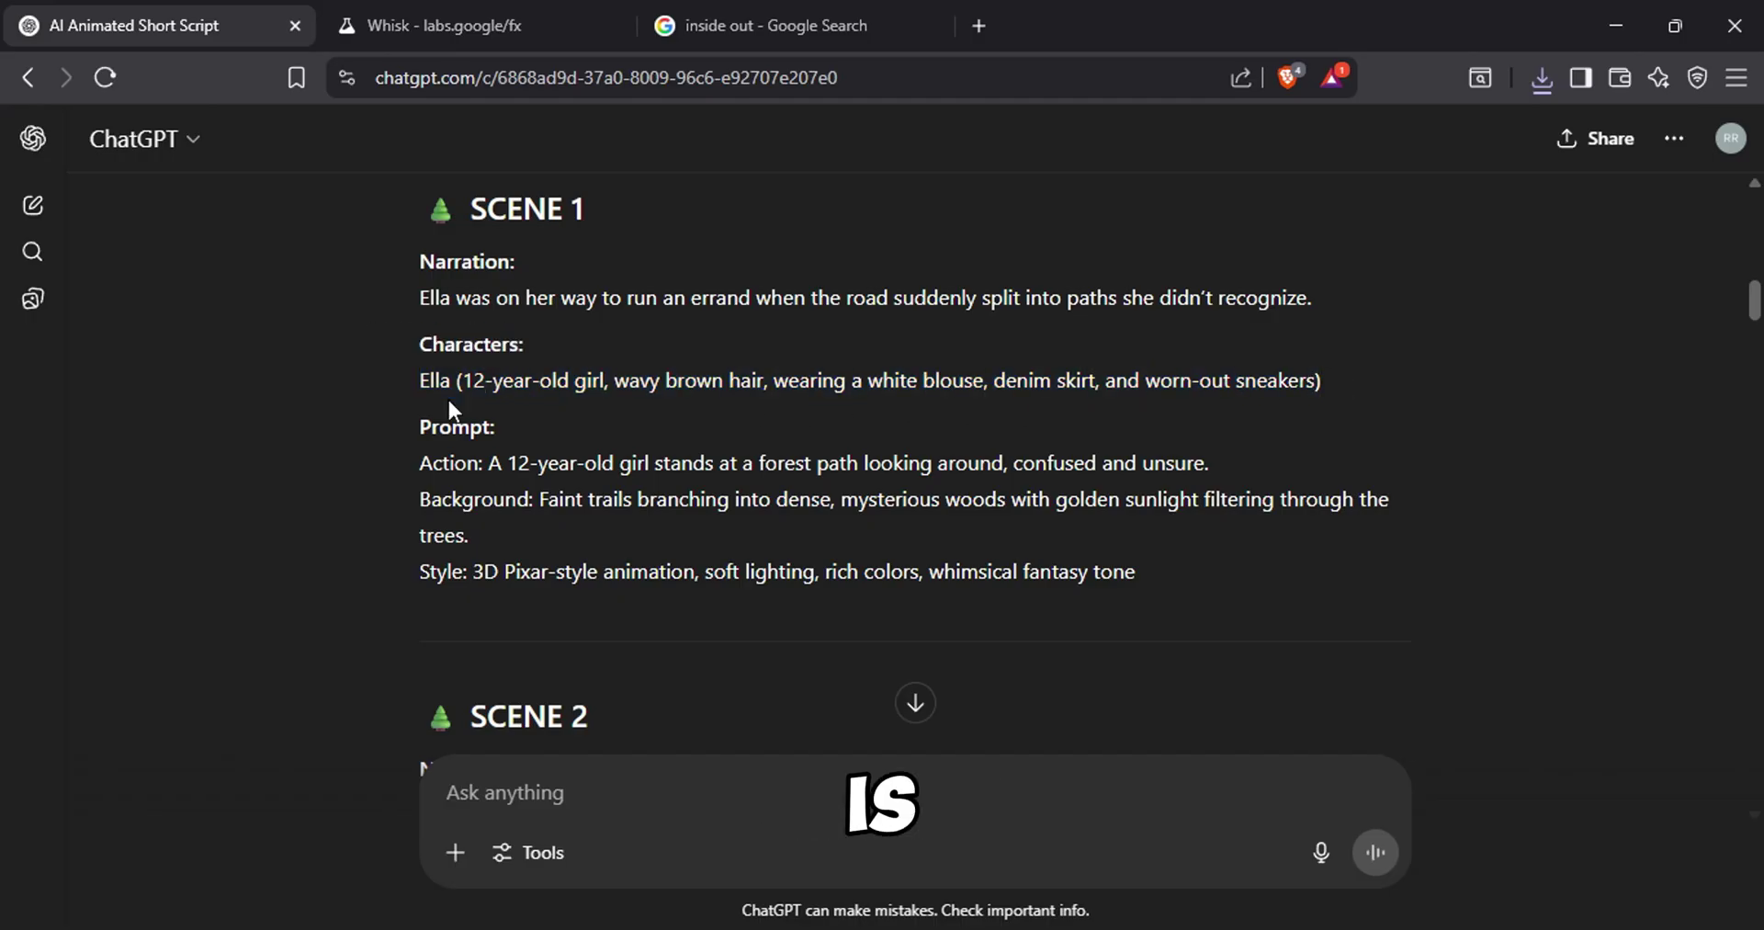
{"action": "left_click", "coordinate": [458, 25]}
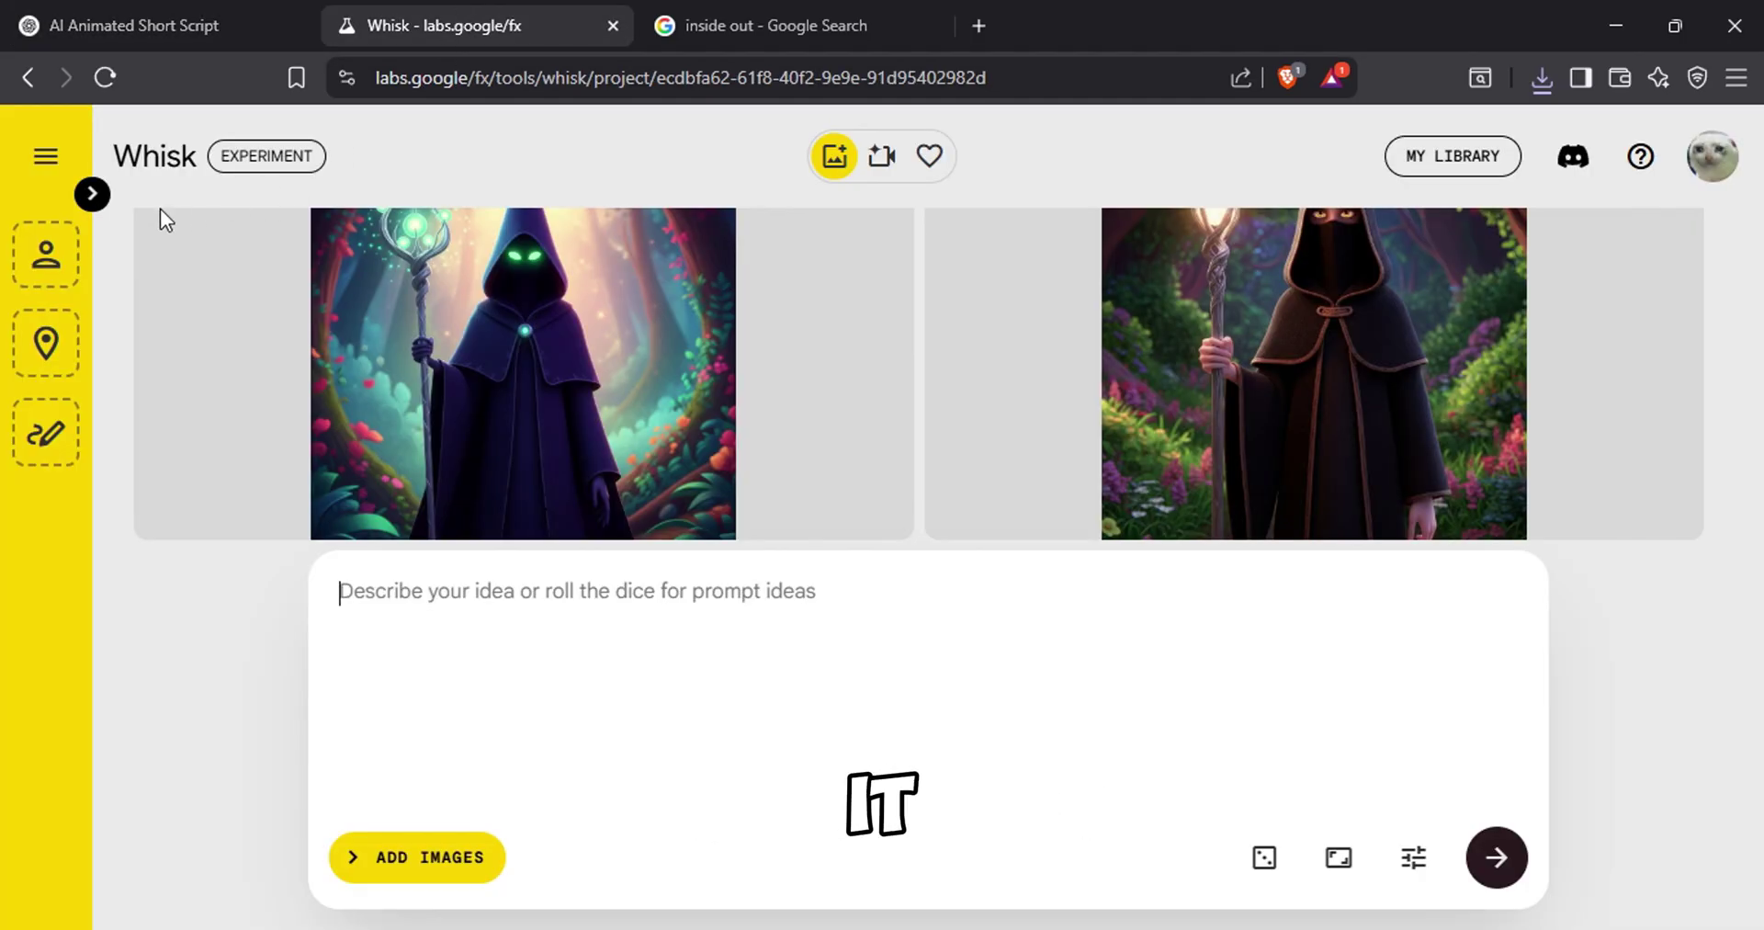
Step: Upload the saved ella image into Whisk's Subject reference slot
{"action": "left_click", "coordinate": [94, 194]}
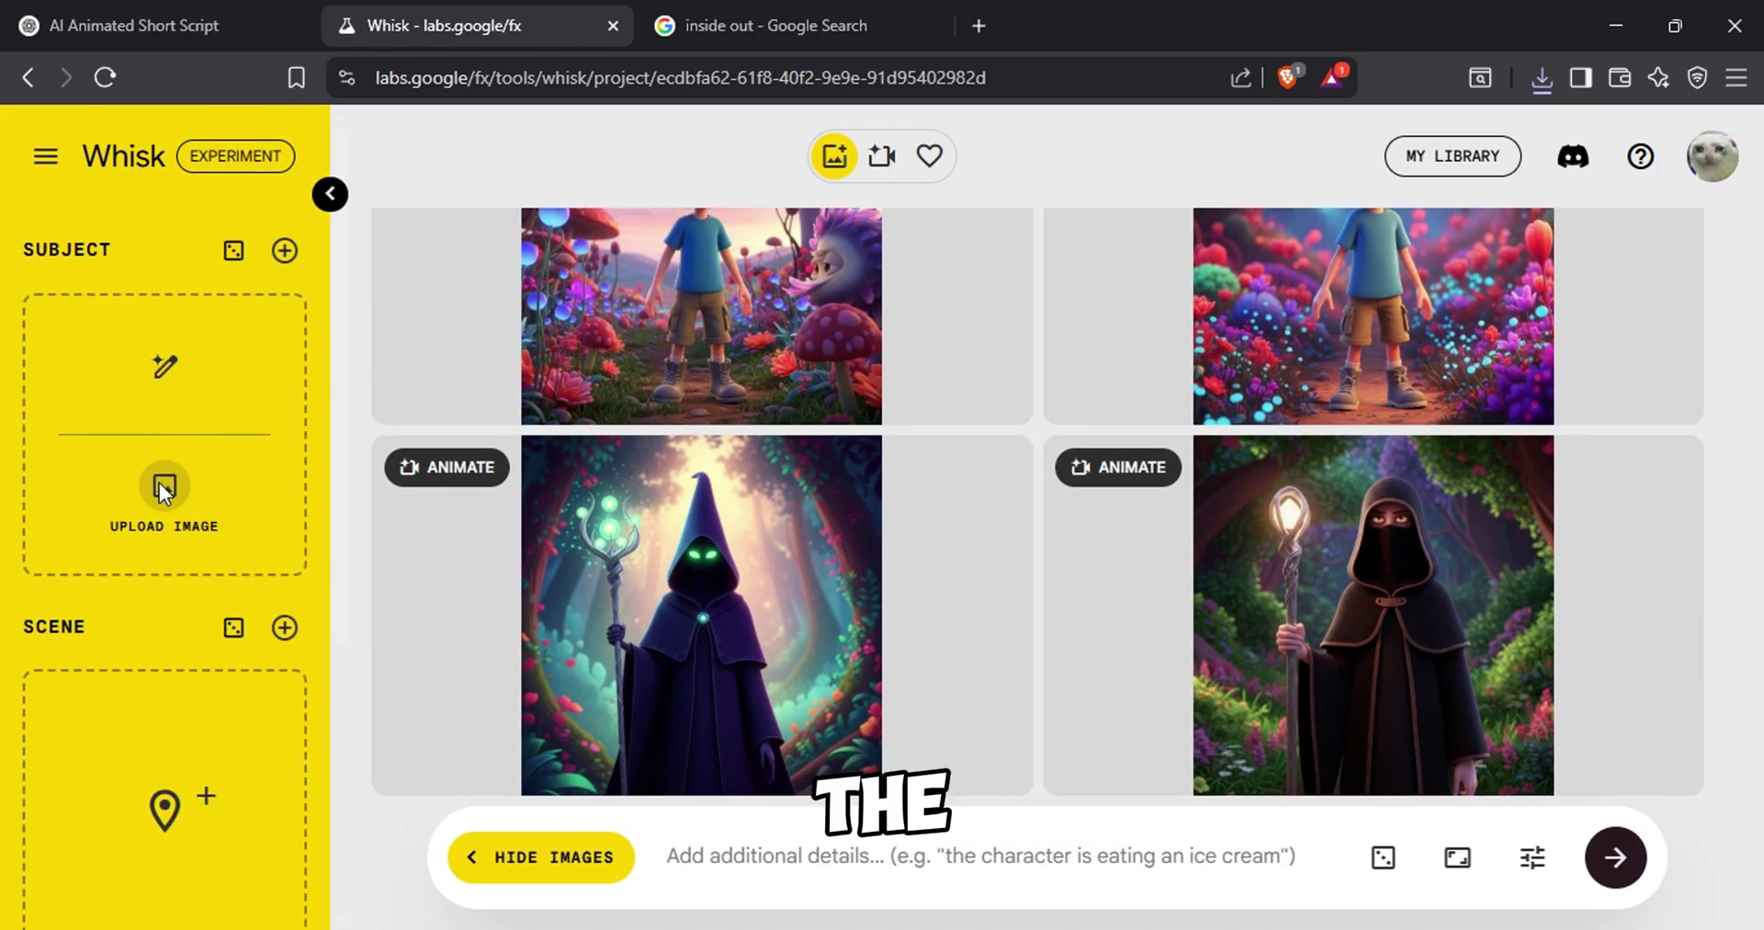
{"action": "left_click", "coordinate": [162, 487]}
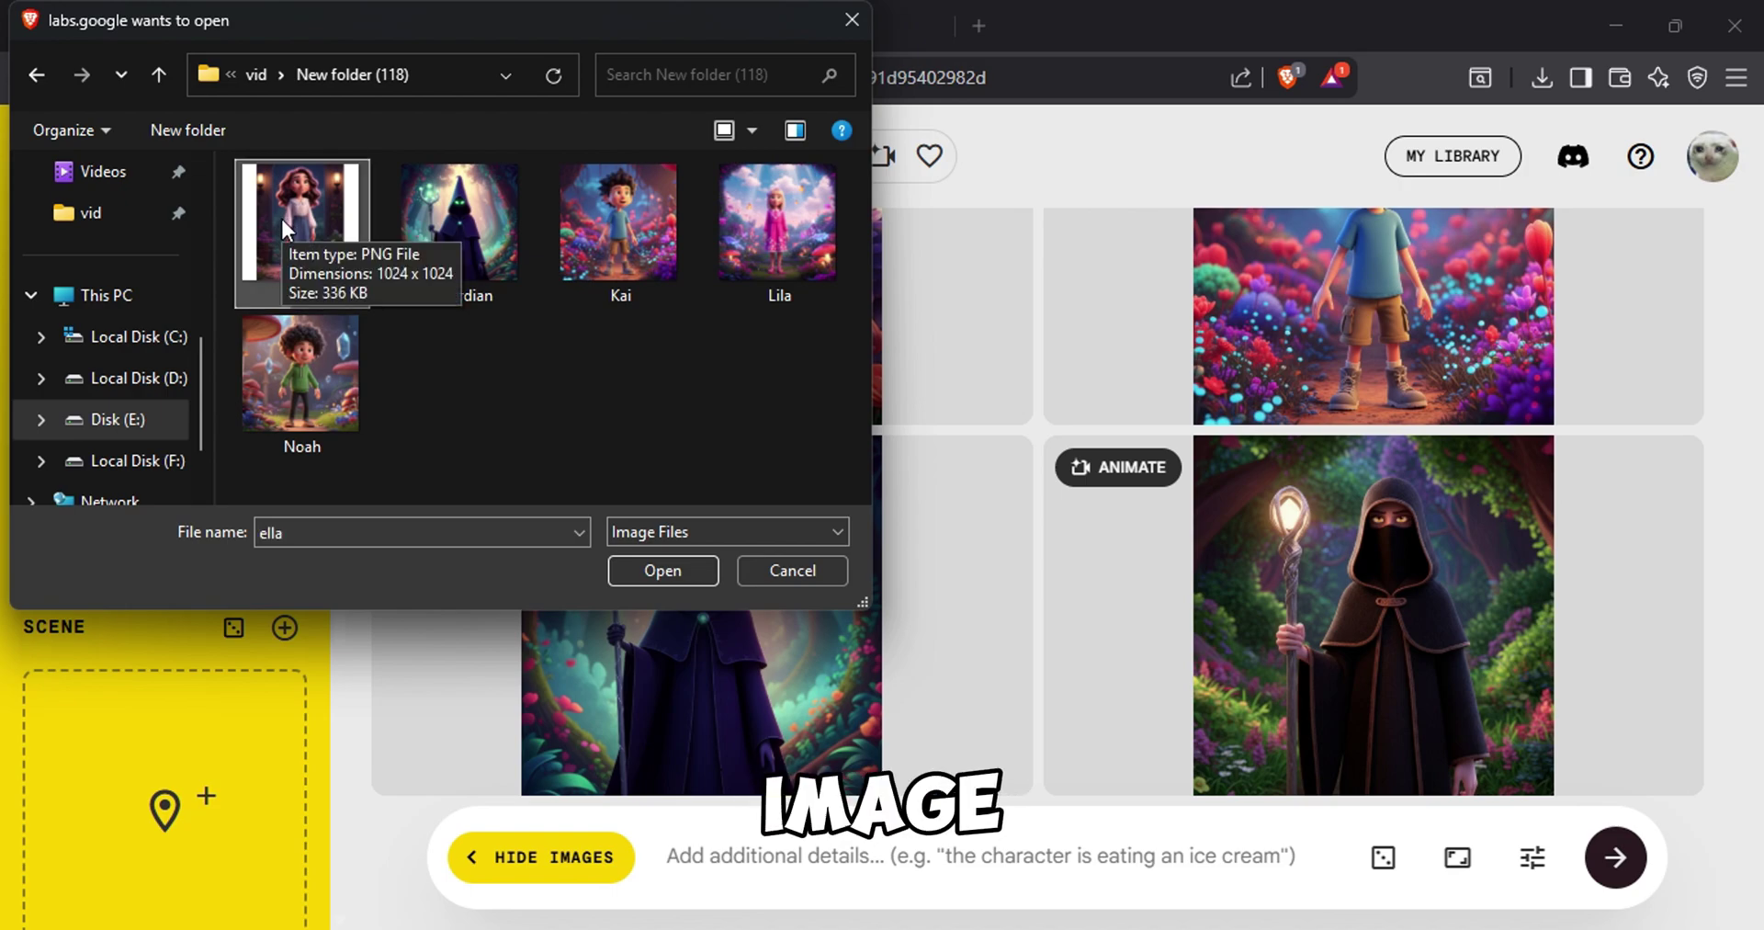
{"action": "left_click", "coordinate": [617, 560]}
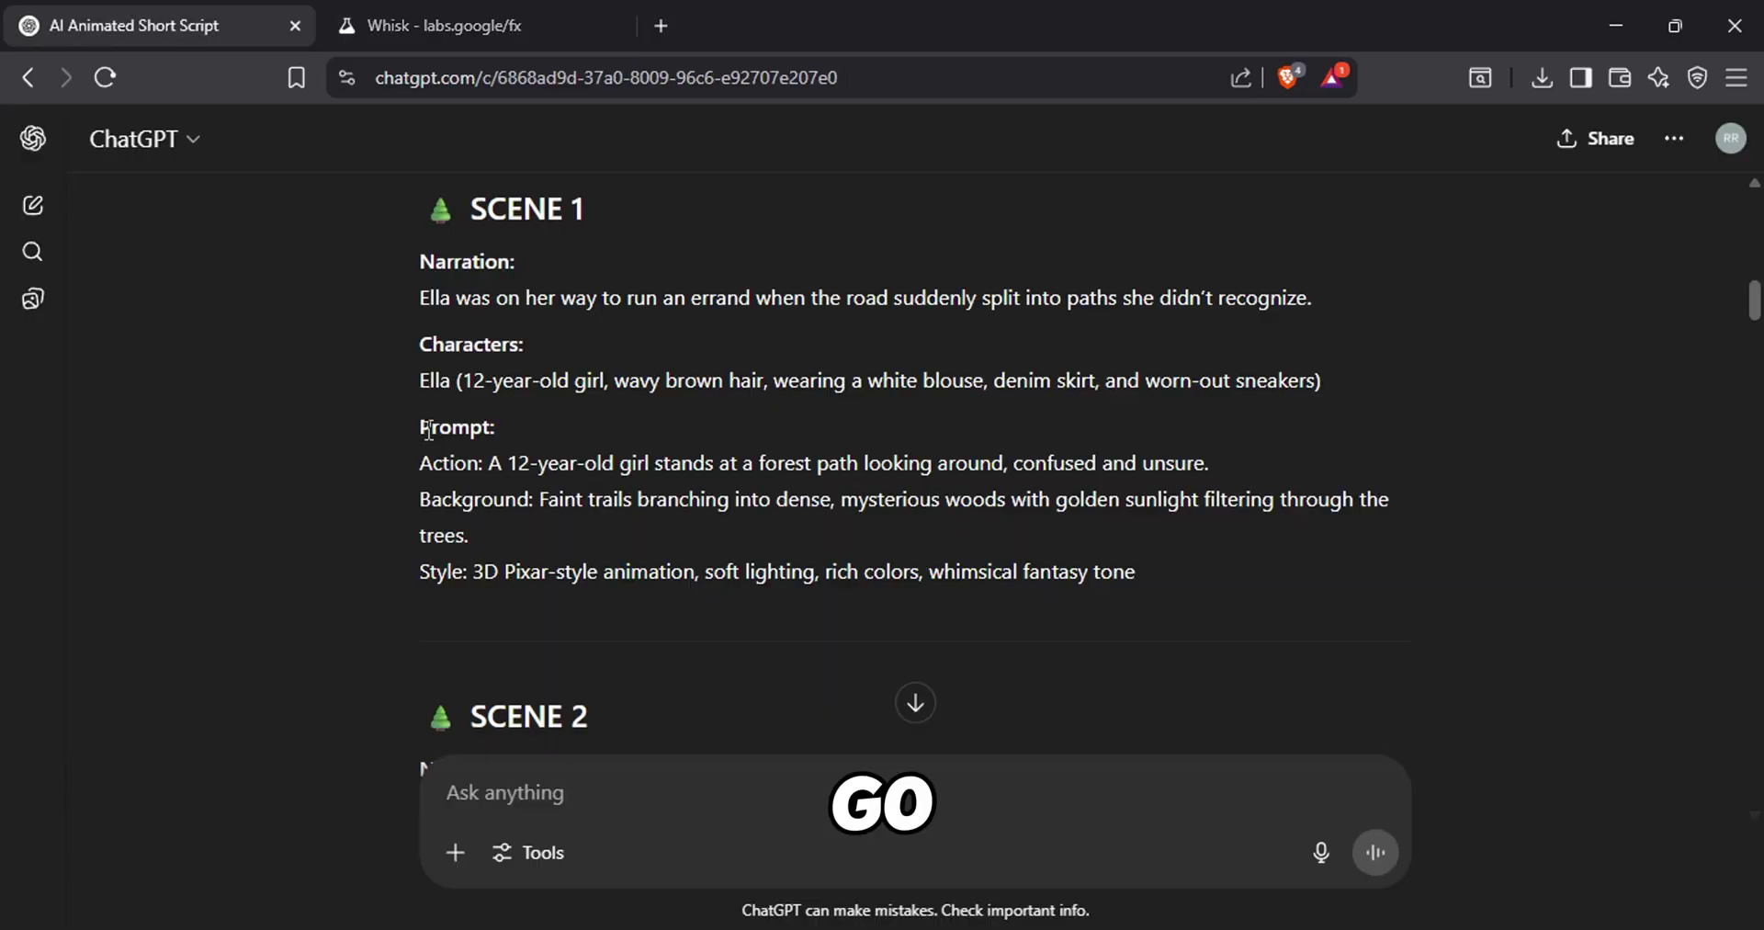
Step: Copy Scene 1's three-line prompt (Action, Background, Style) from the ChatGPT script
{"action": "left_click_drag", "start_coordinate": [428, 430], "coordinate": [458, 432]}
{"action": "left_click", "coordinate": [505, 428]}
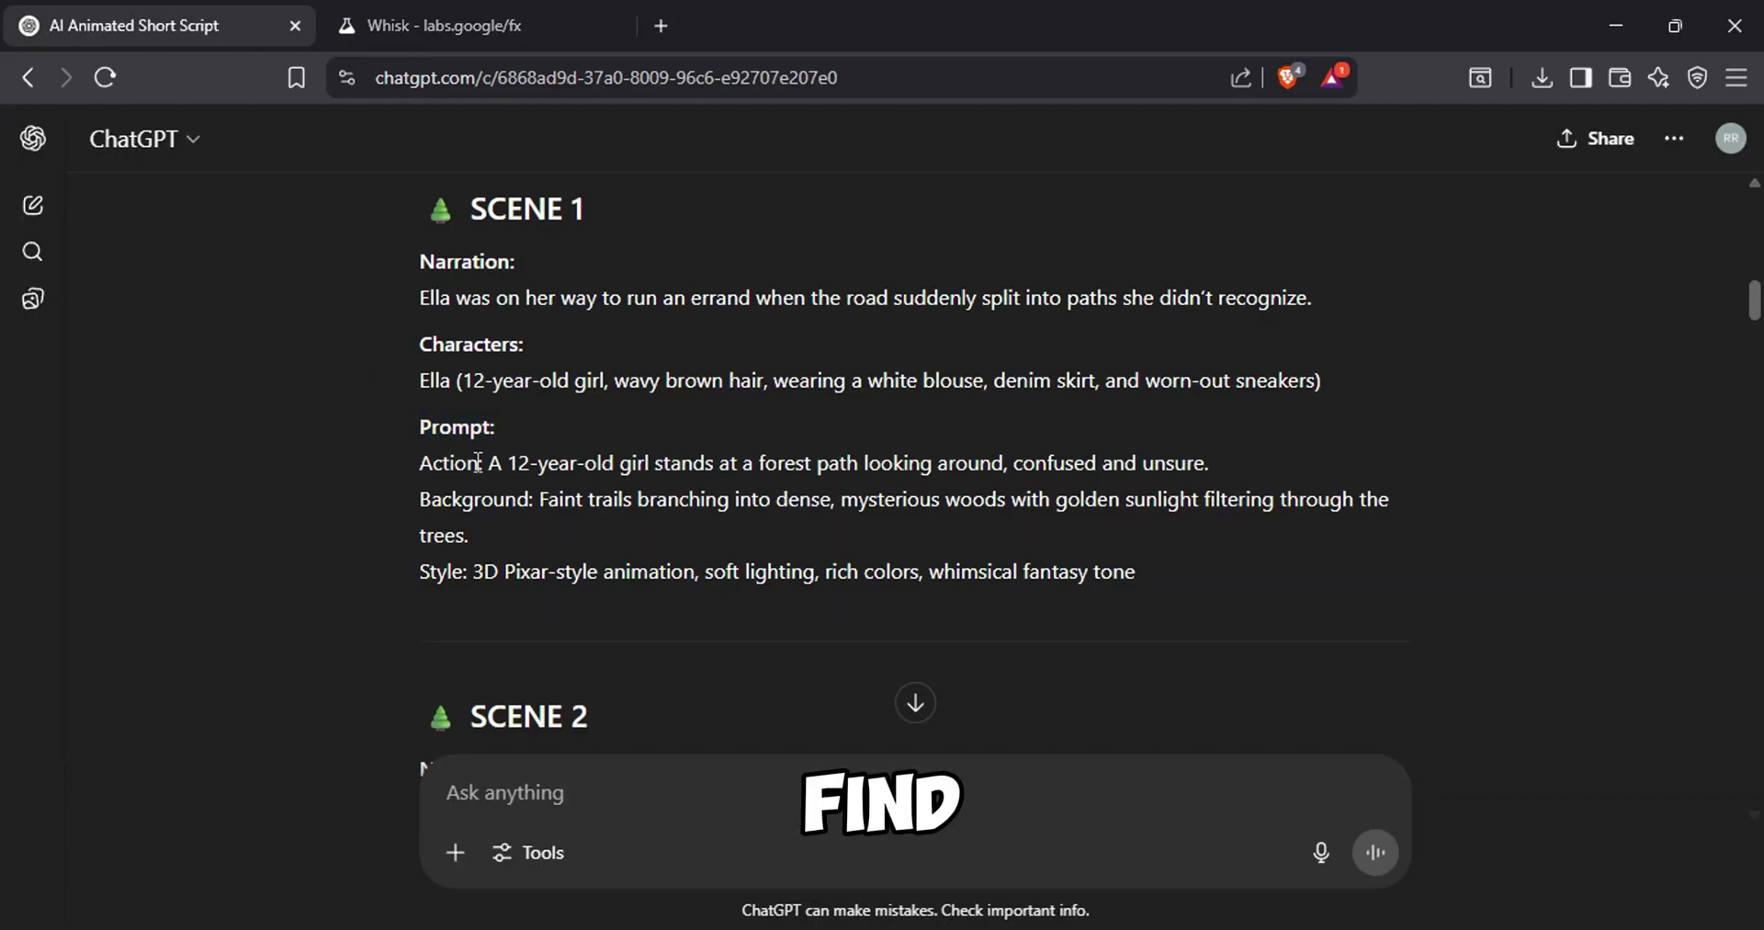
{"action": "left_click_drag", "start_coordinate": [406, 455], "coordinate": [1152, 592]}
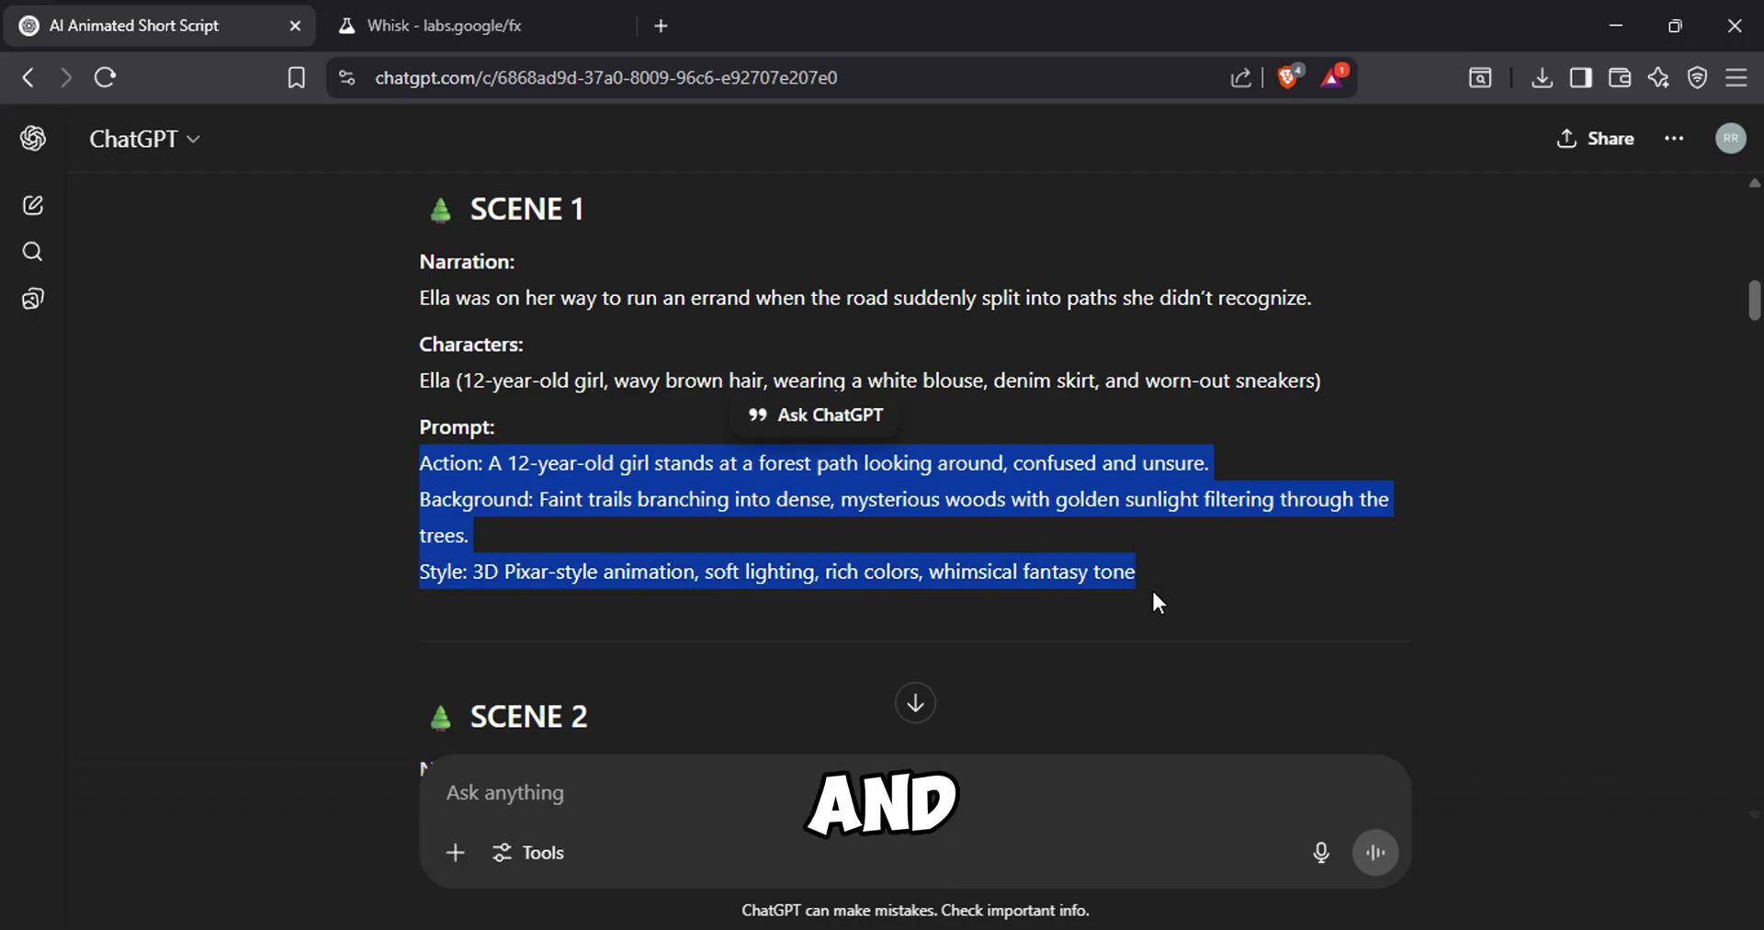
{"action": "right_click", "coordinate": [1136, 593]}
{"action": "left_click", "coordinate": [1149, 610]}
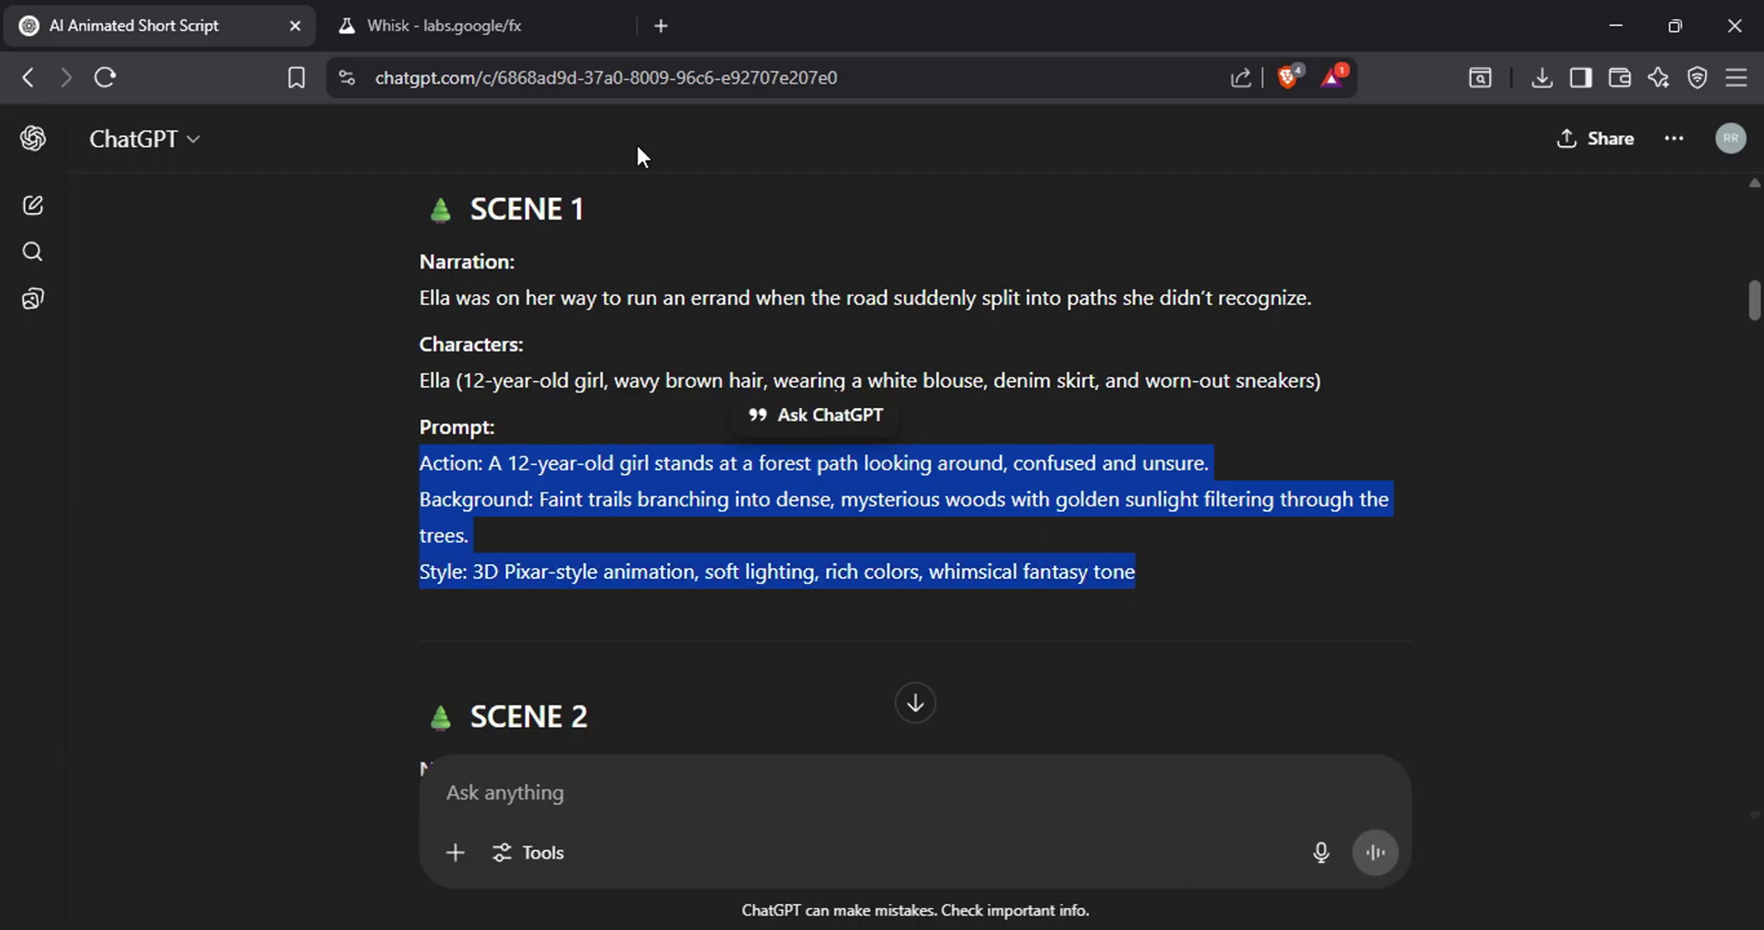
{"action": "left_click", "coordinate": [479, 7]}
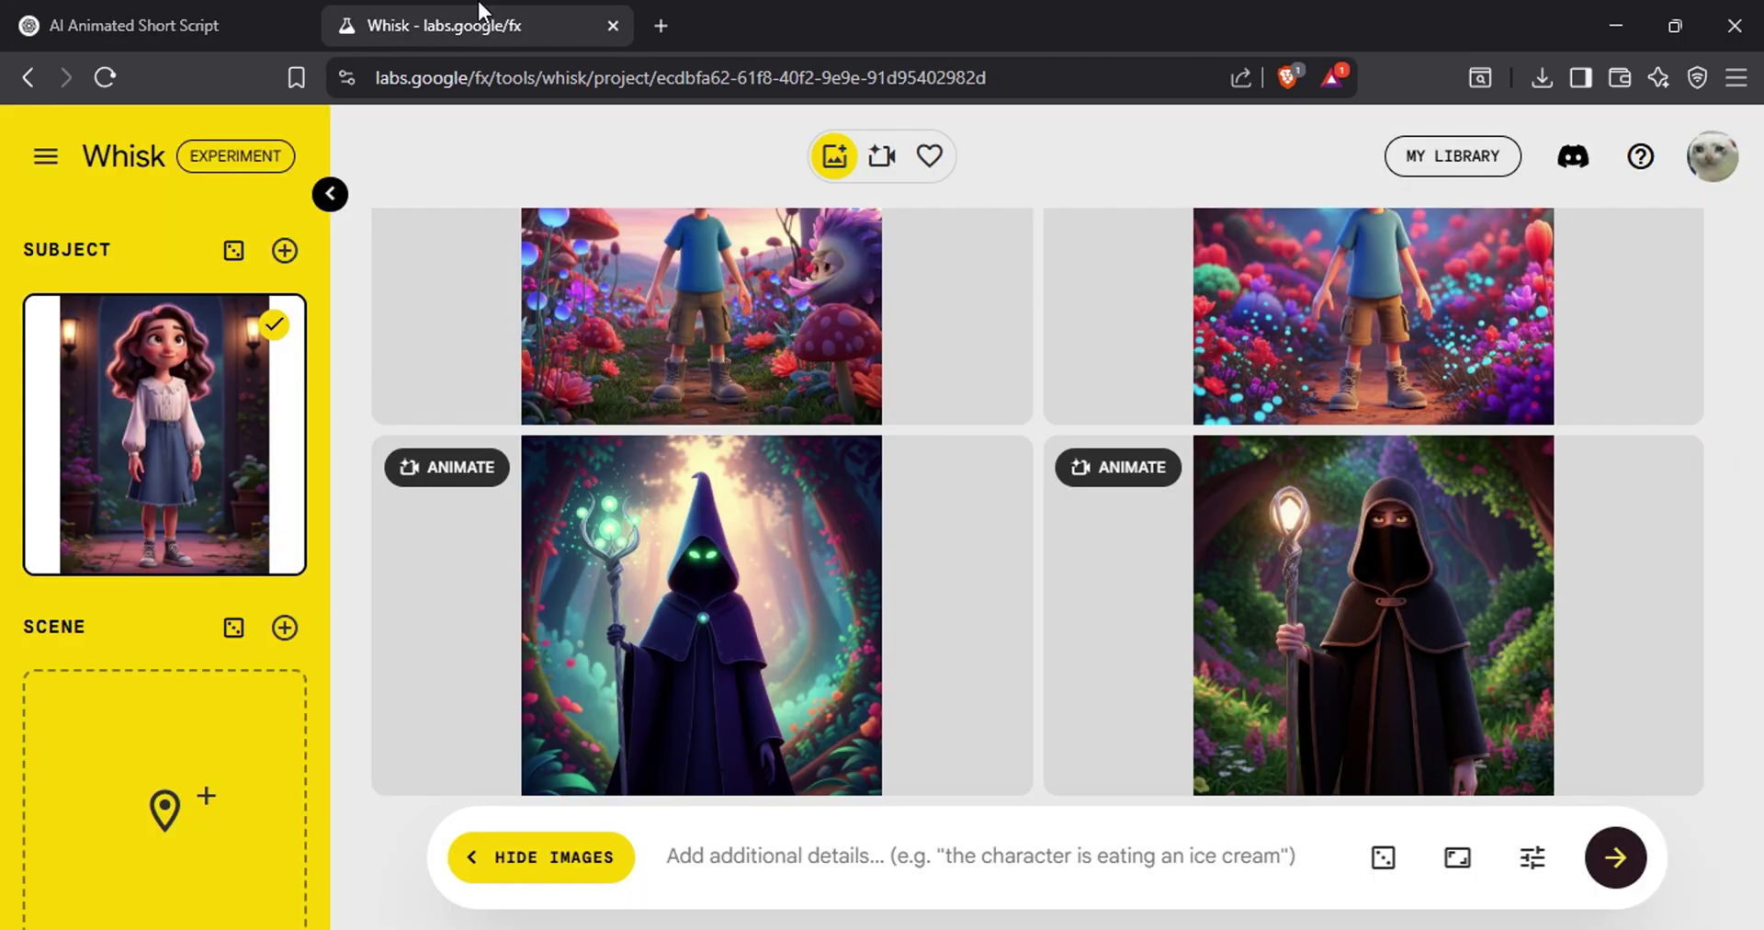
Step: Generate 16:9 landscape Whisk images from the pasted Scene 1 prompt and open the first for refining
{"action": "right_click", "coordinate": [748, 862]}
{"action": "left_click", "coordinate": [801, 532]}
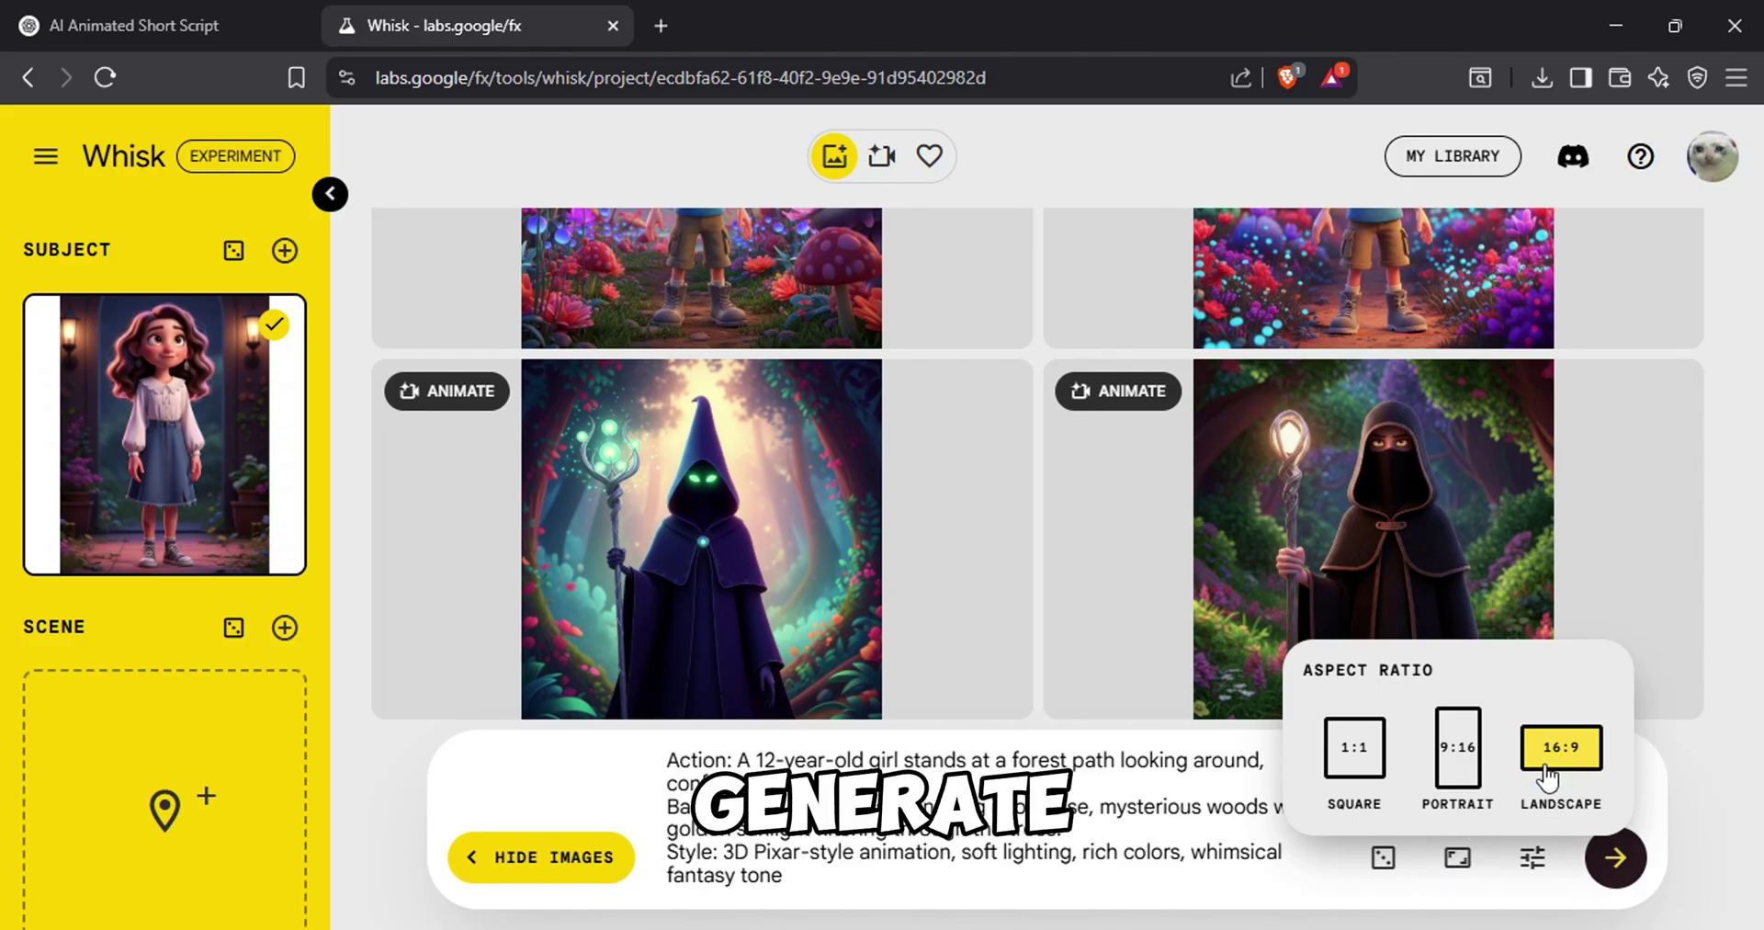
{"action": "left_click", "coordinate": [1461, 861]}
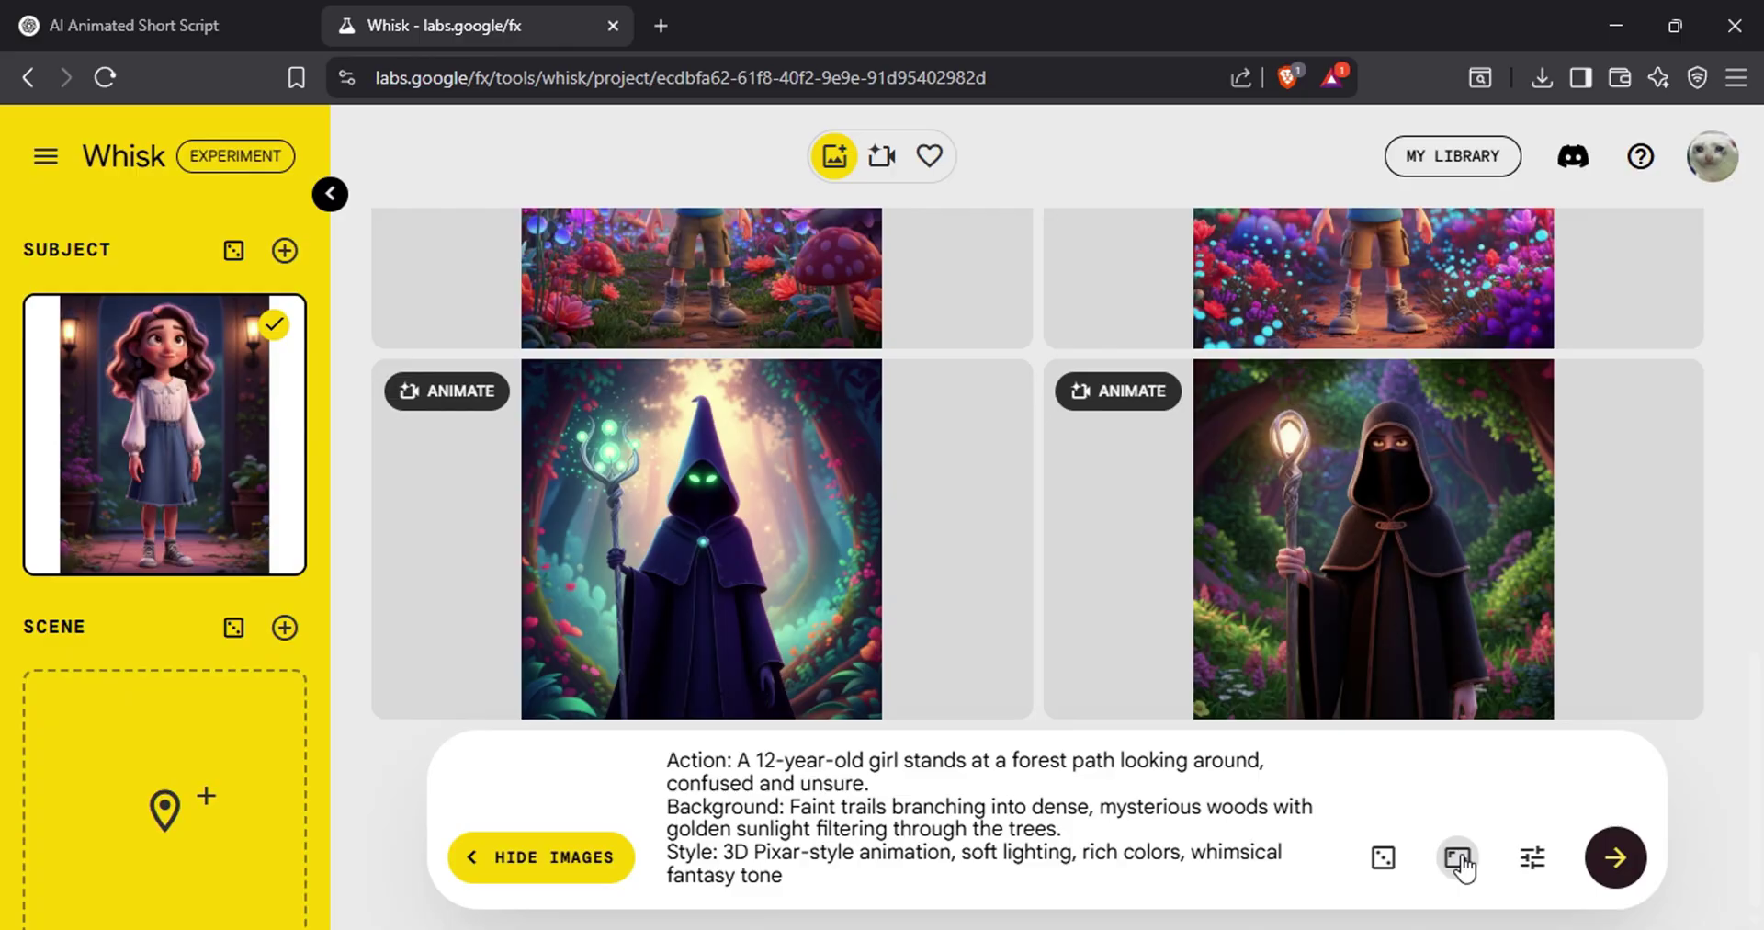
{"action": "left_click", "coordinate": [1602, 863]}
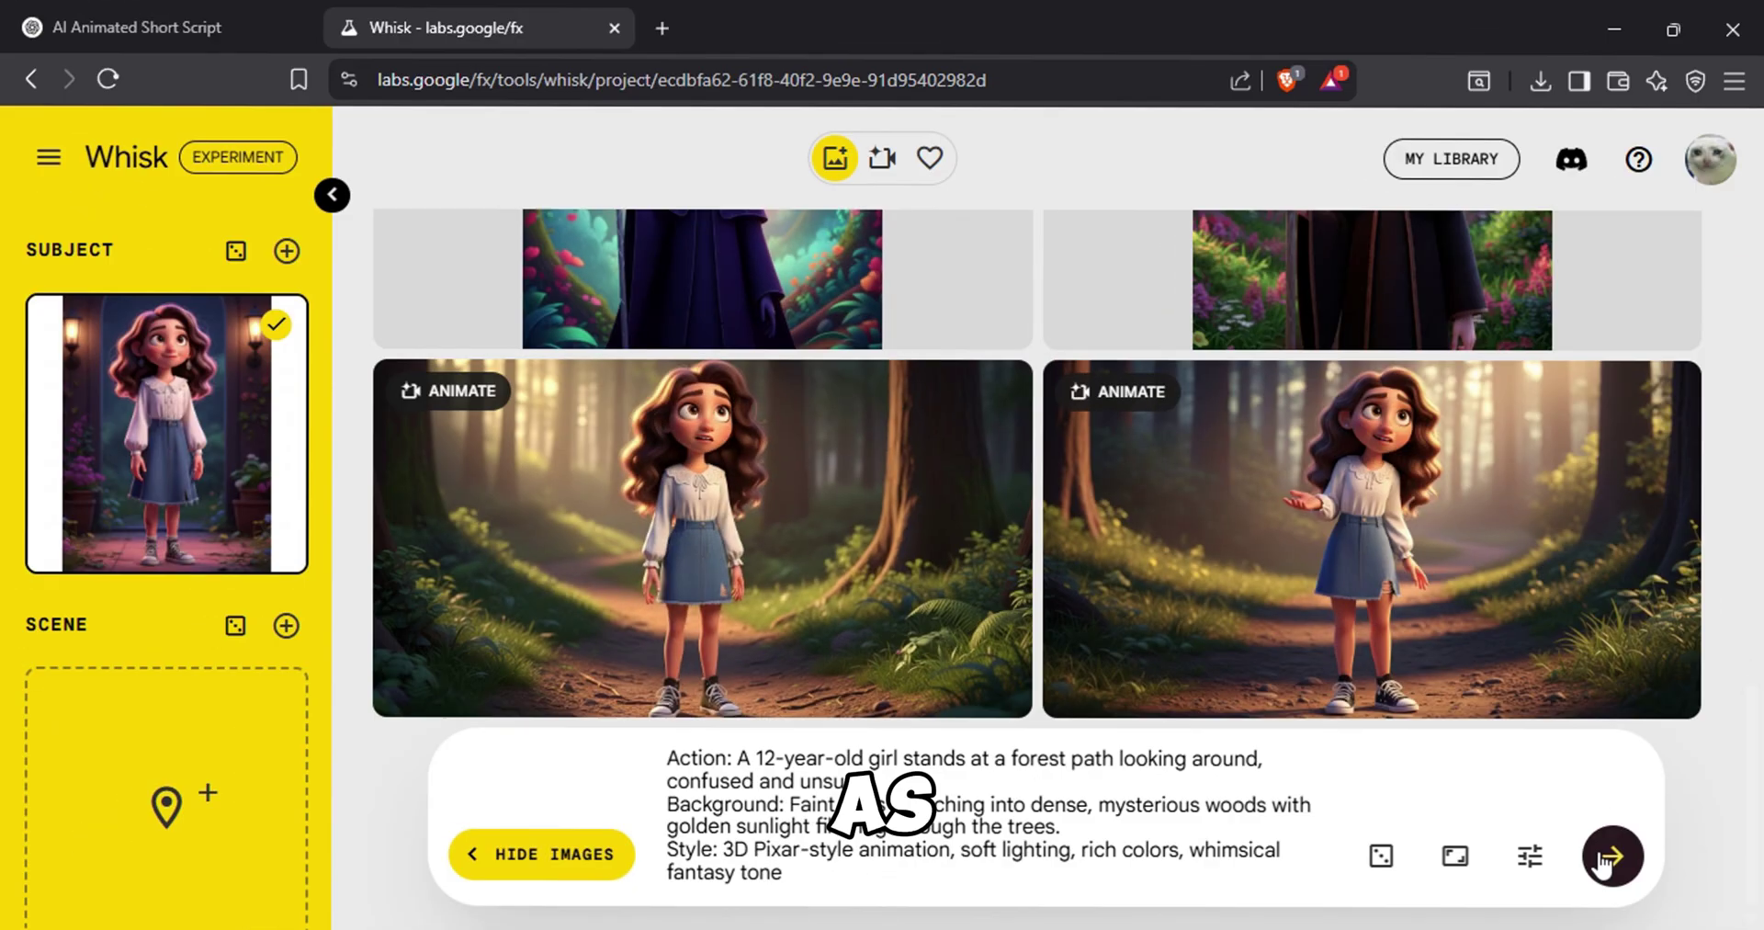
{"action": "mouse_move", "coordinate": [684, 549]}
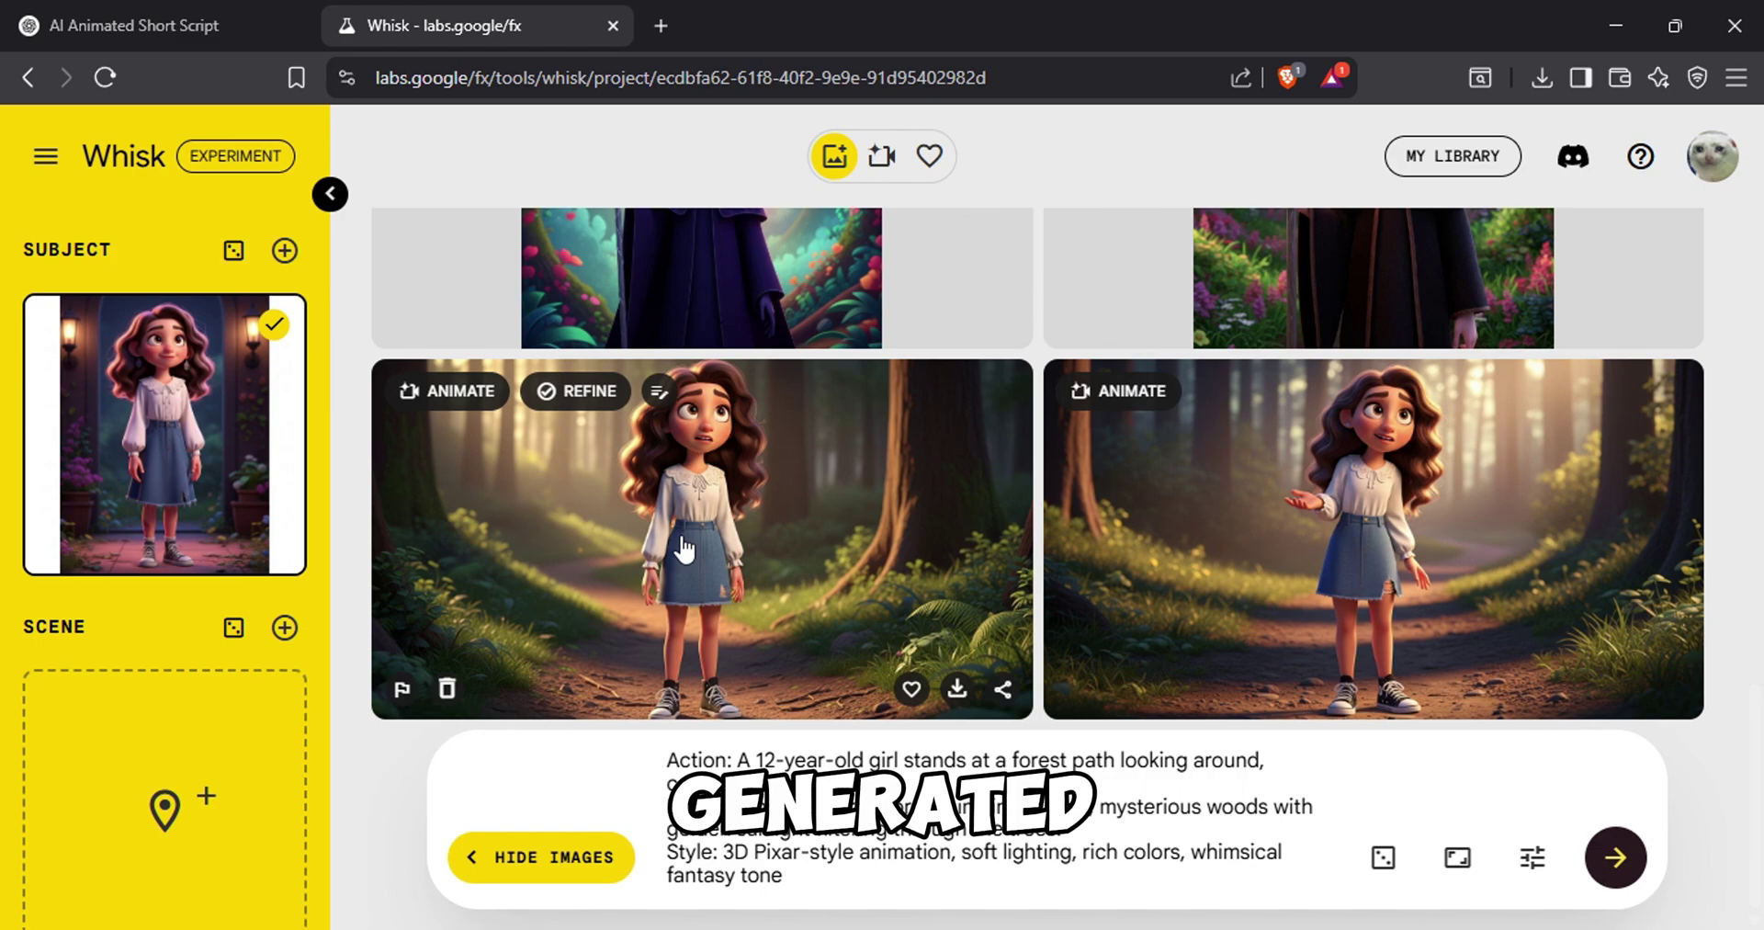
{"action": "left_click", "coordinate": [610, 404]}
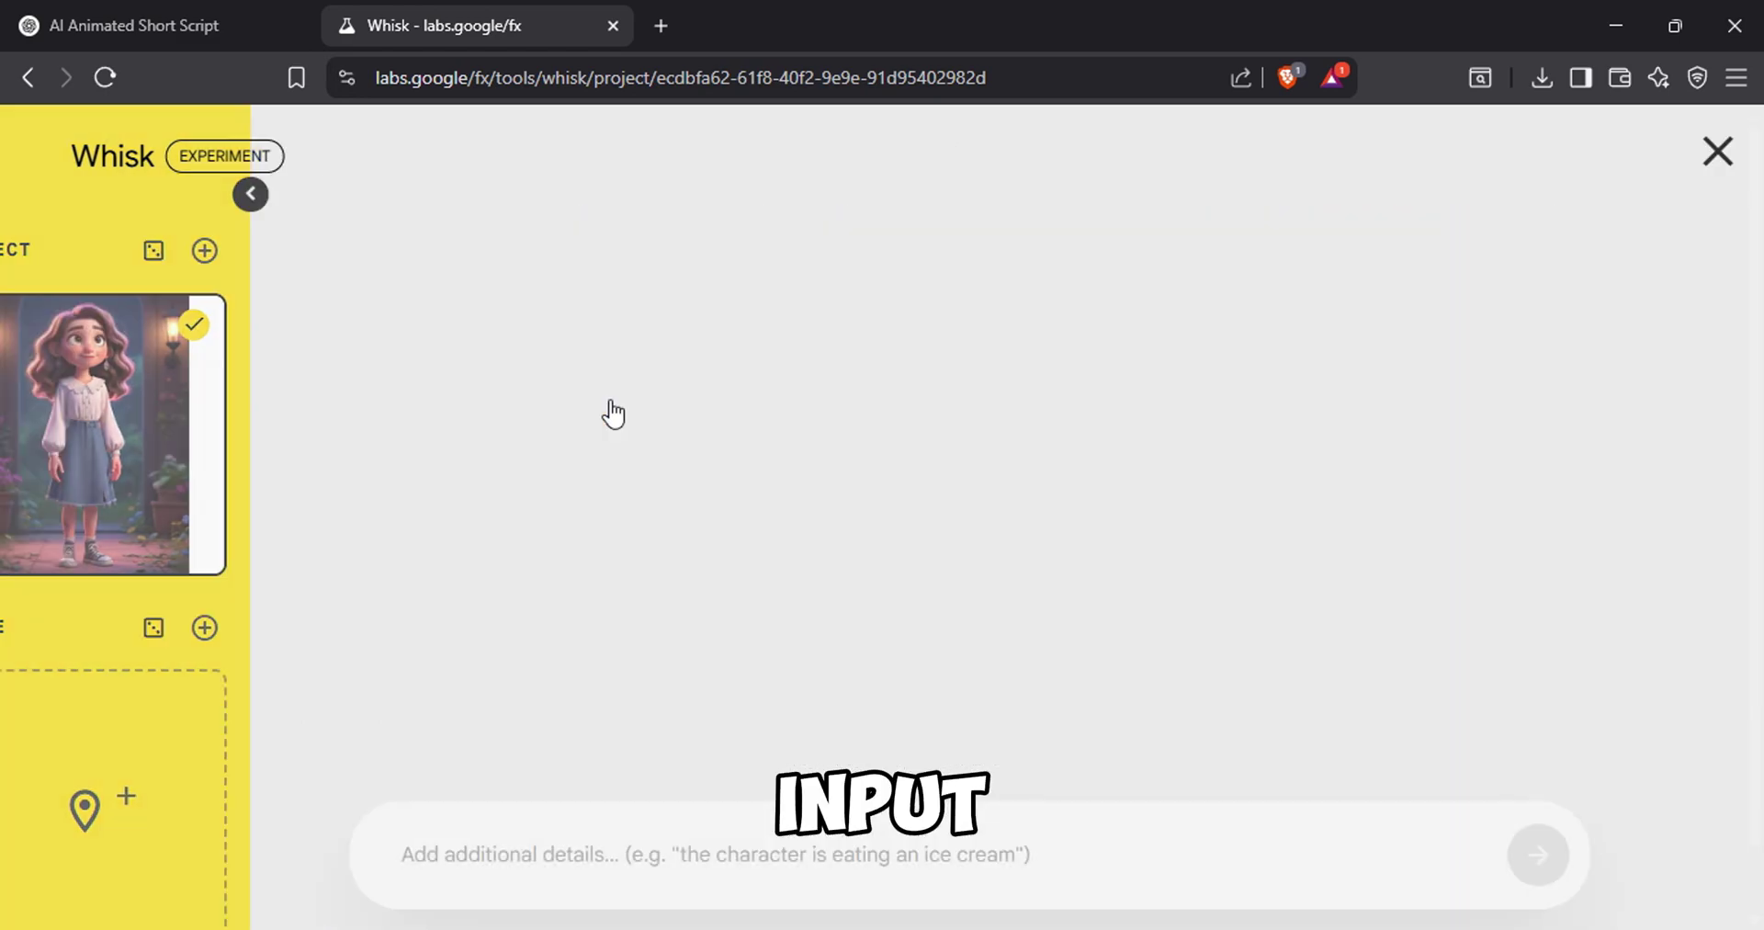
Step: Review Scene 6 in the ChatGPT script and its four children: Ella, Noah, Lila and Kai
{"action": "key", "text": "ctrl+shift+Tab"}
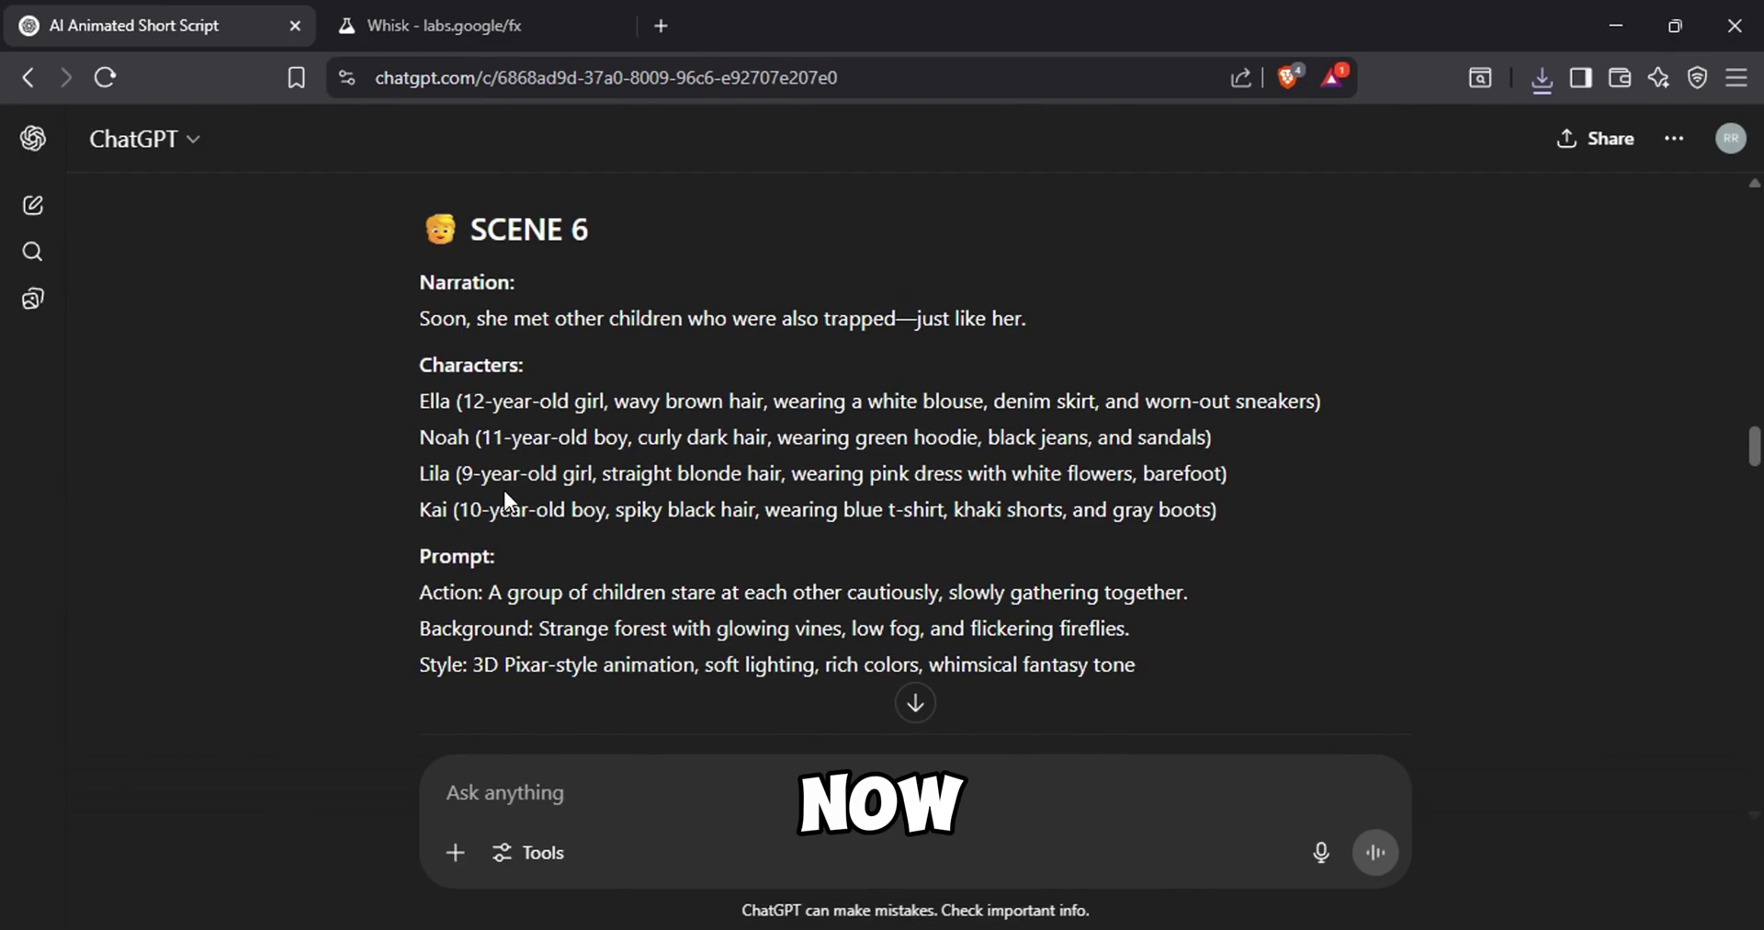
{"action": "left_click_drag", "start_coordinate": [416, 435], "coordinate": [473, 511]}
{"action": "left_click", "coordinate": [575, 511]}
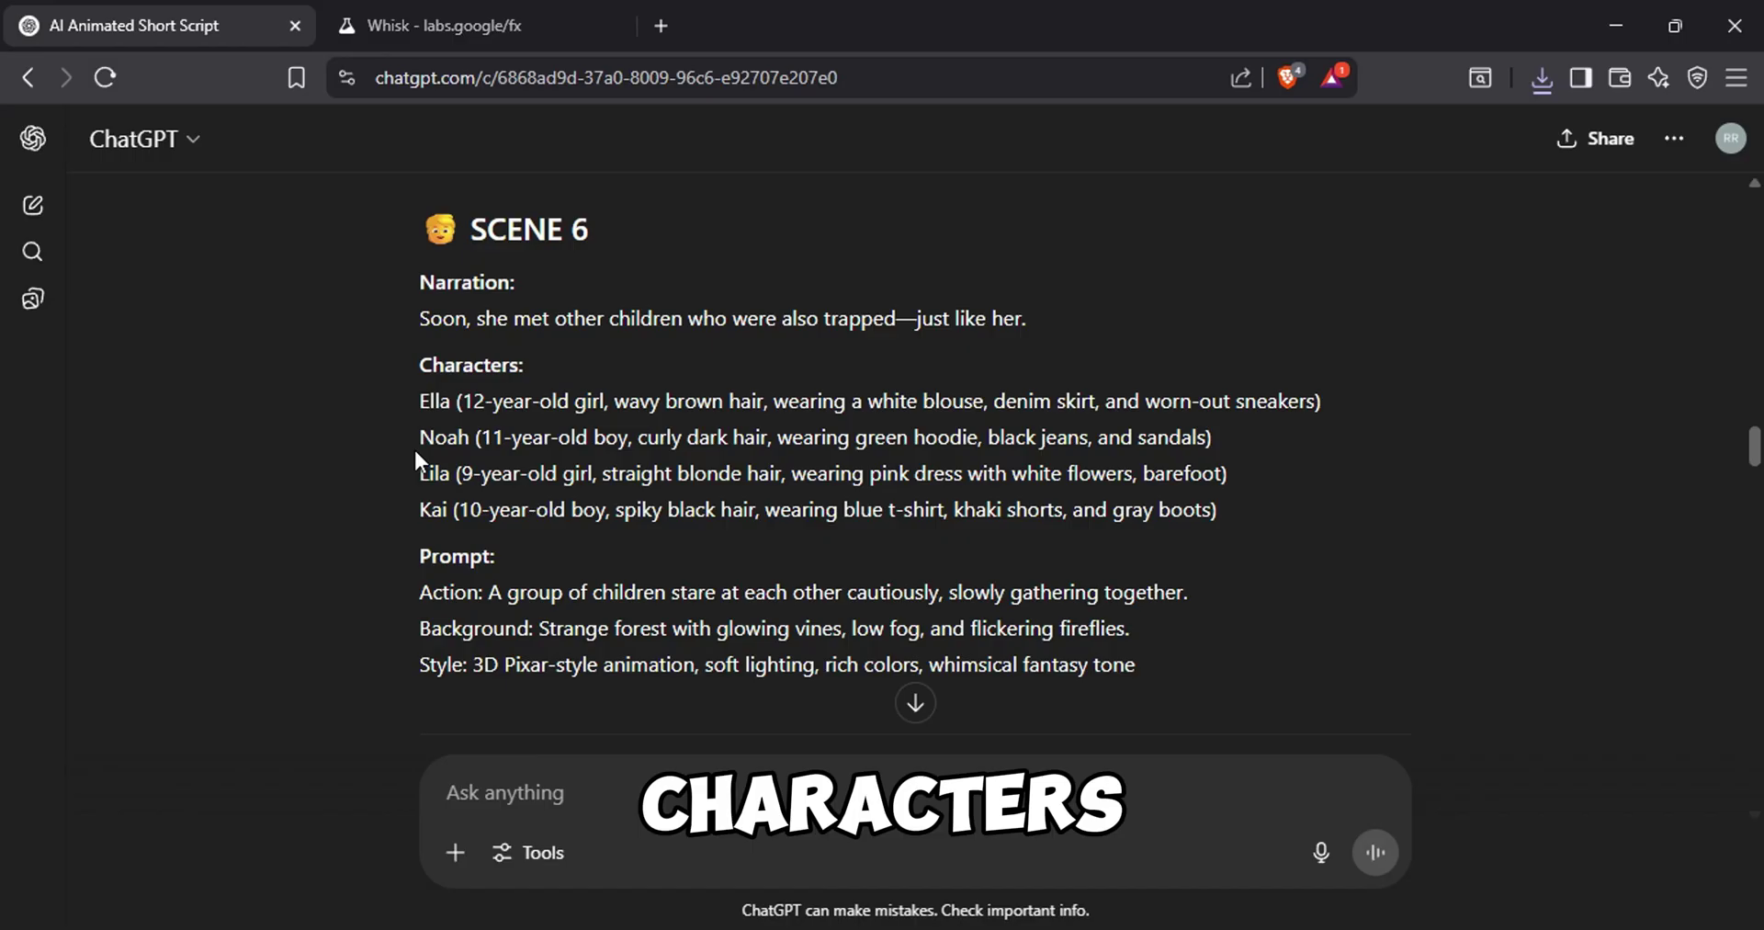
Step: Upload Noah's character picture as a second Whisk subject beside Ella
{"action": "left_click", "coordinate": [451, 36]}
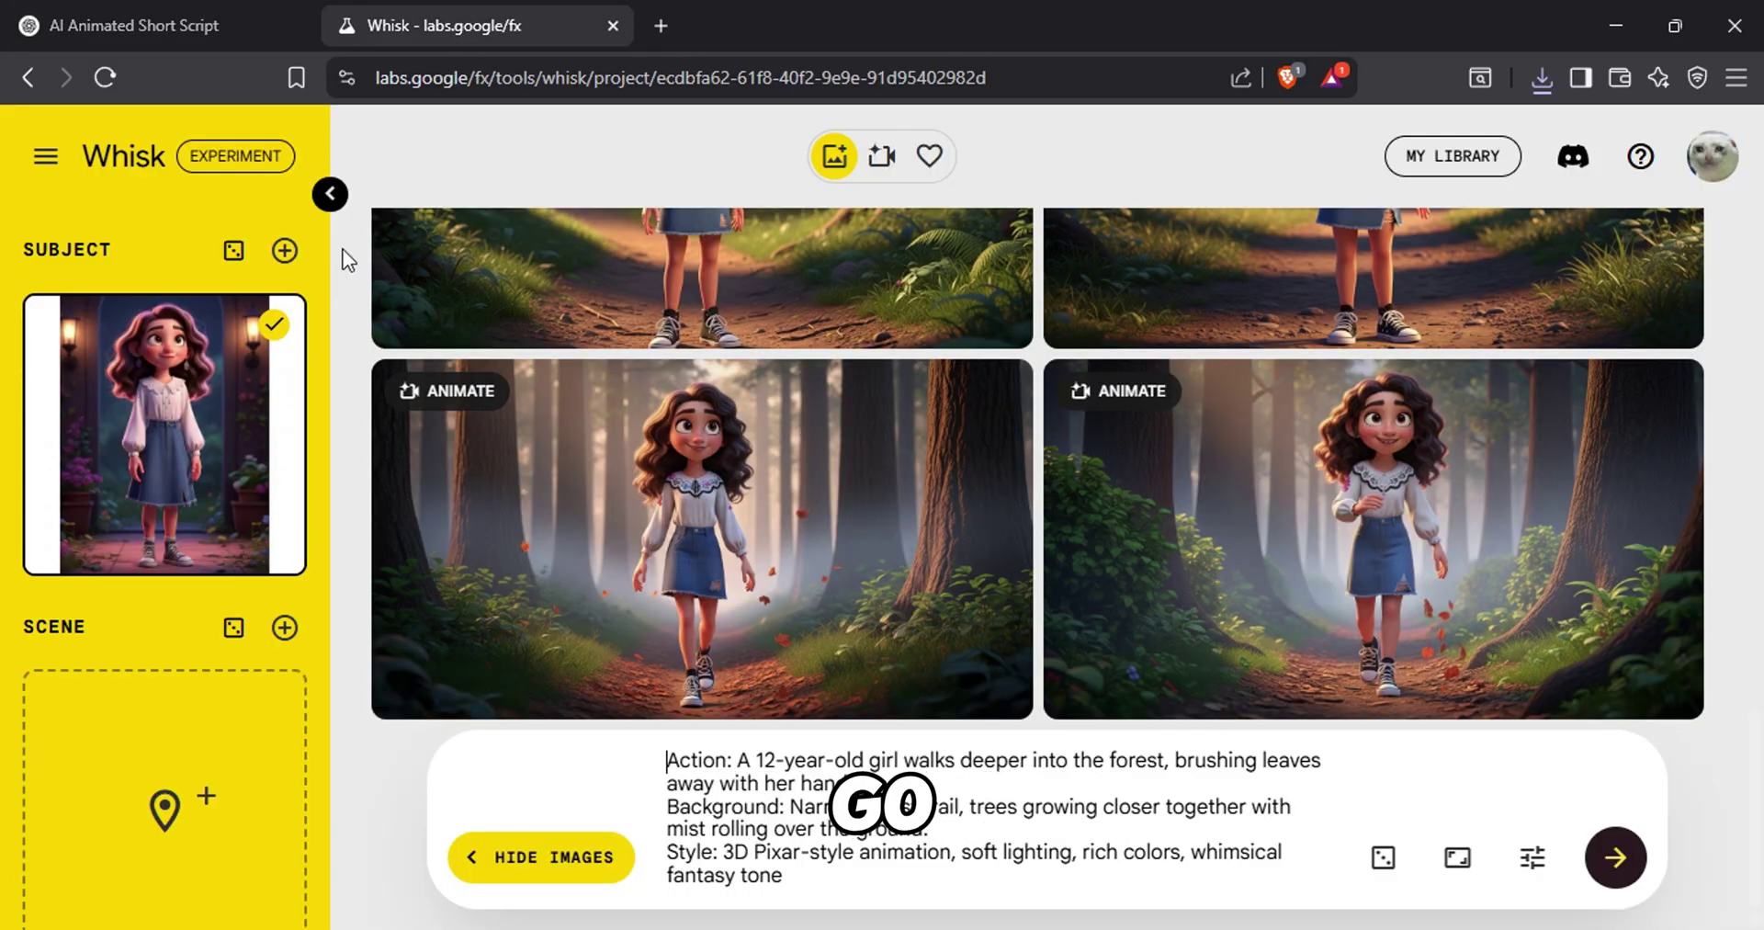
{"action": "left_click", "coordinate": [284, 253]}
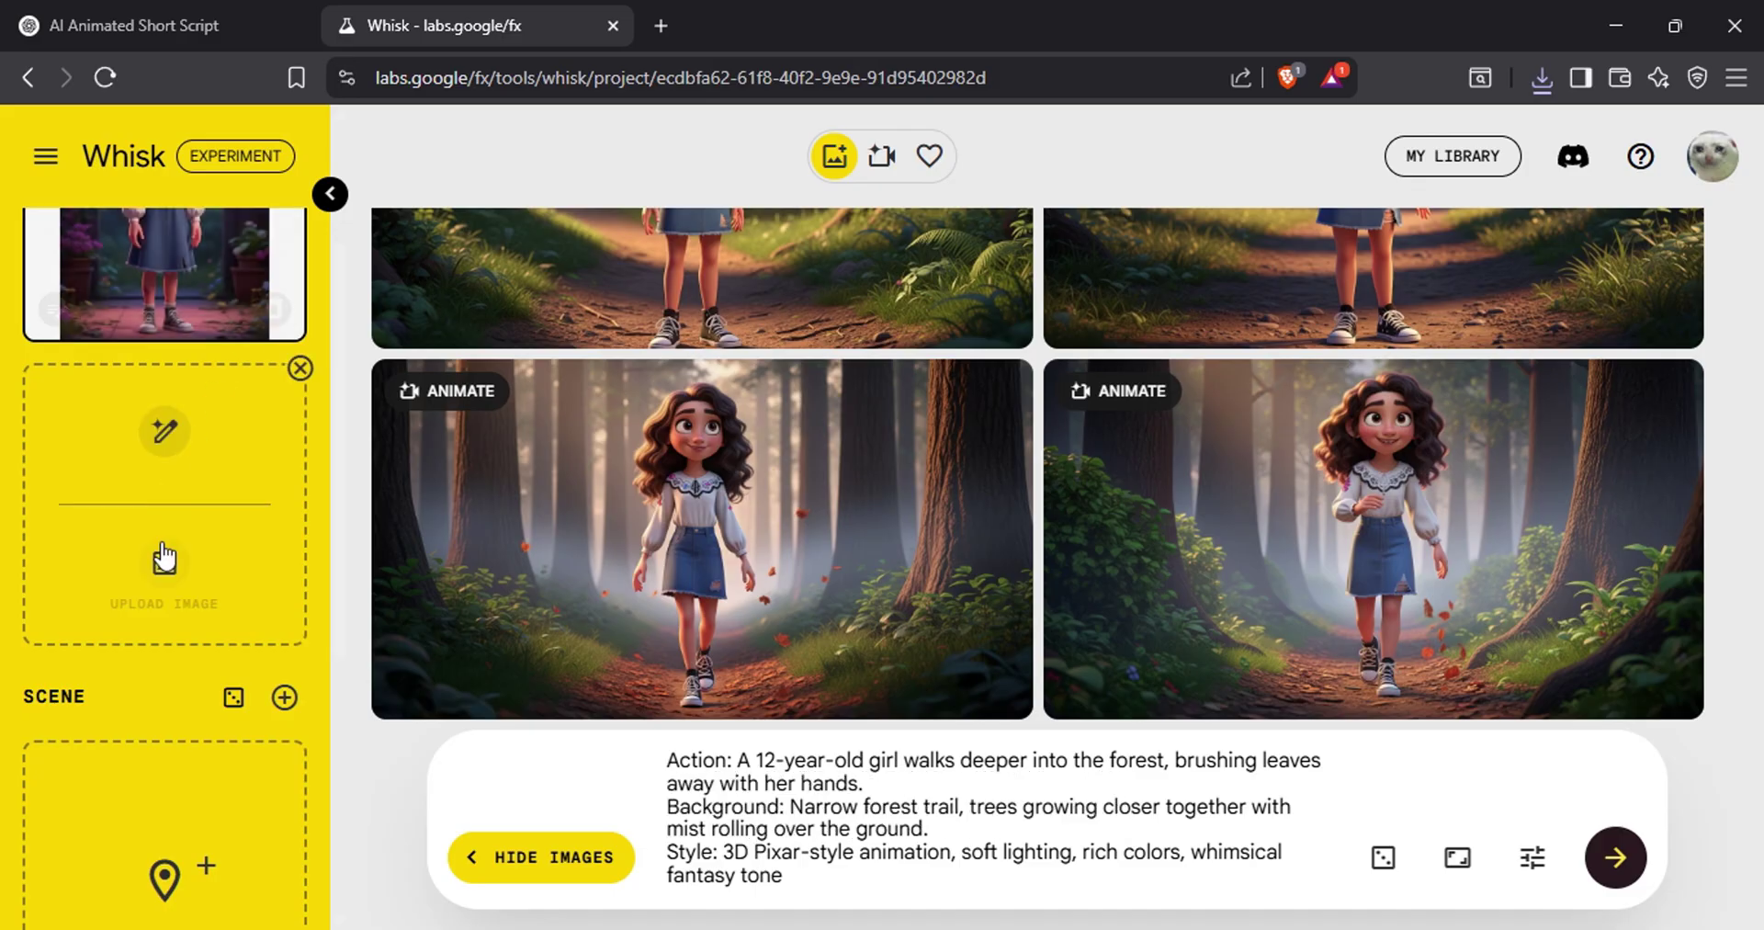
{"action": "left_click", "coordinate": [157, 569]}
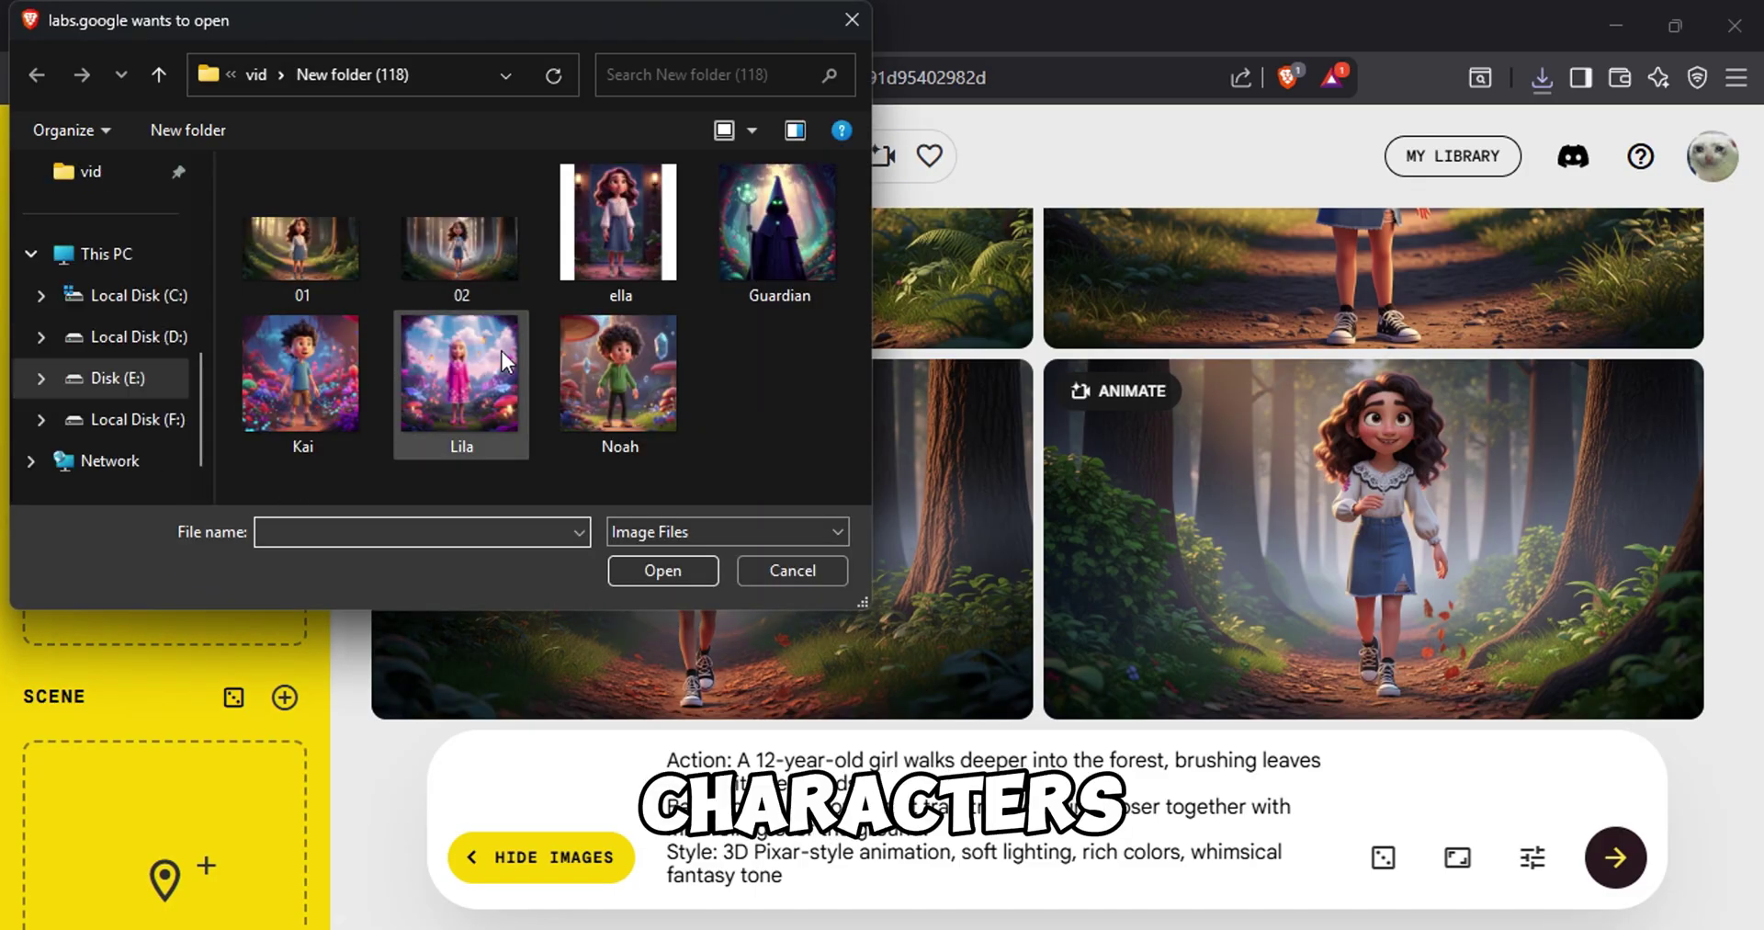
{"action": "left_click", "coordinate": [616, 404]}
{"action": "left_click", "coordinate": [643, 572]}
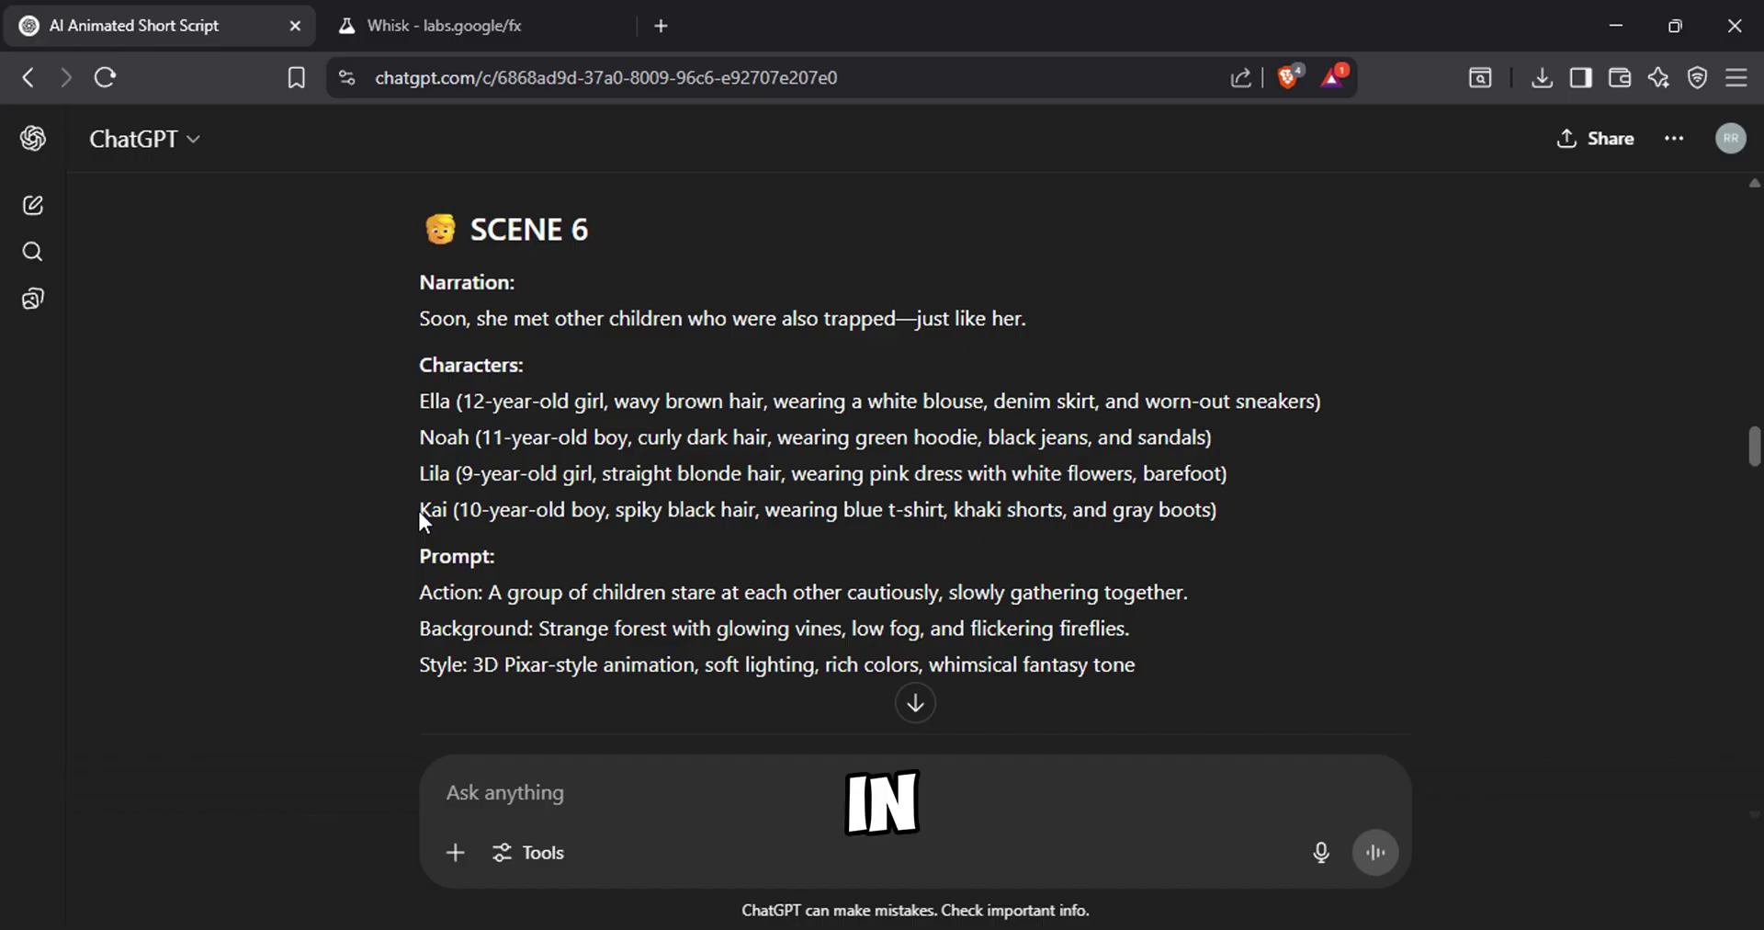
Step: Copy the Scene 6 Action, Background and Style prompt lines from the ChatGPT script
{"action": "left_click_drag", "start_coordinate": [417, 507], "coordinate": [1119, 527]}
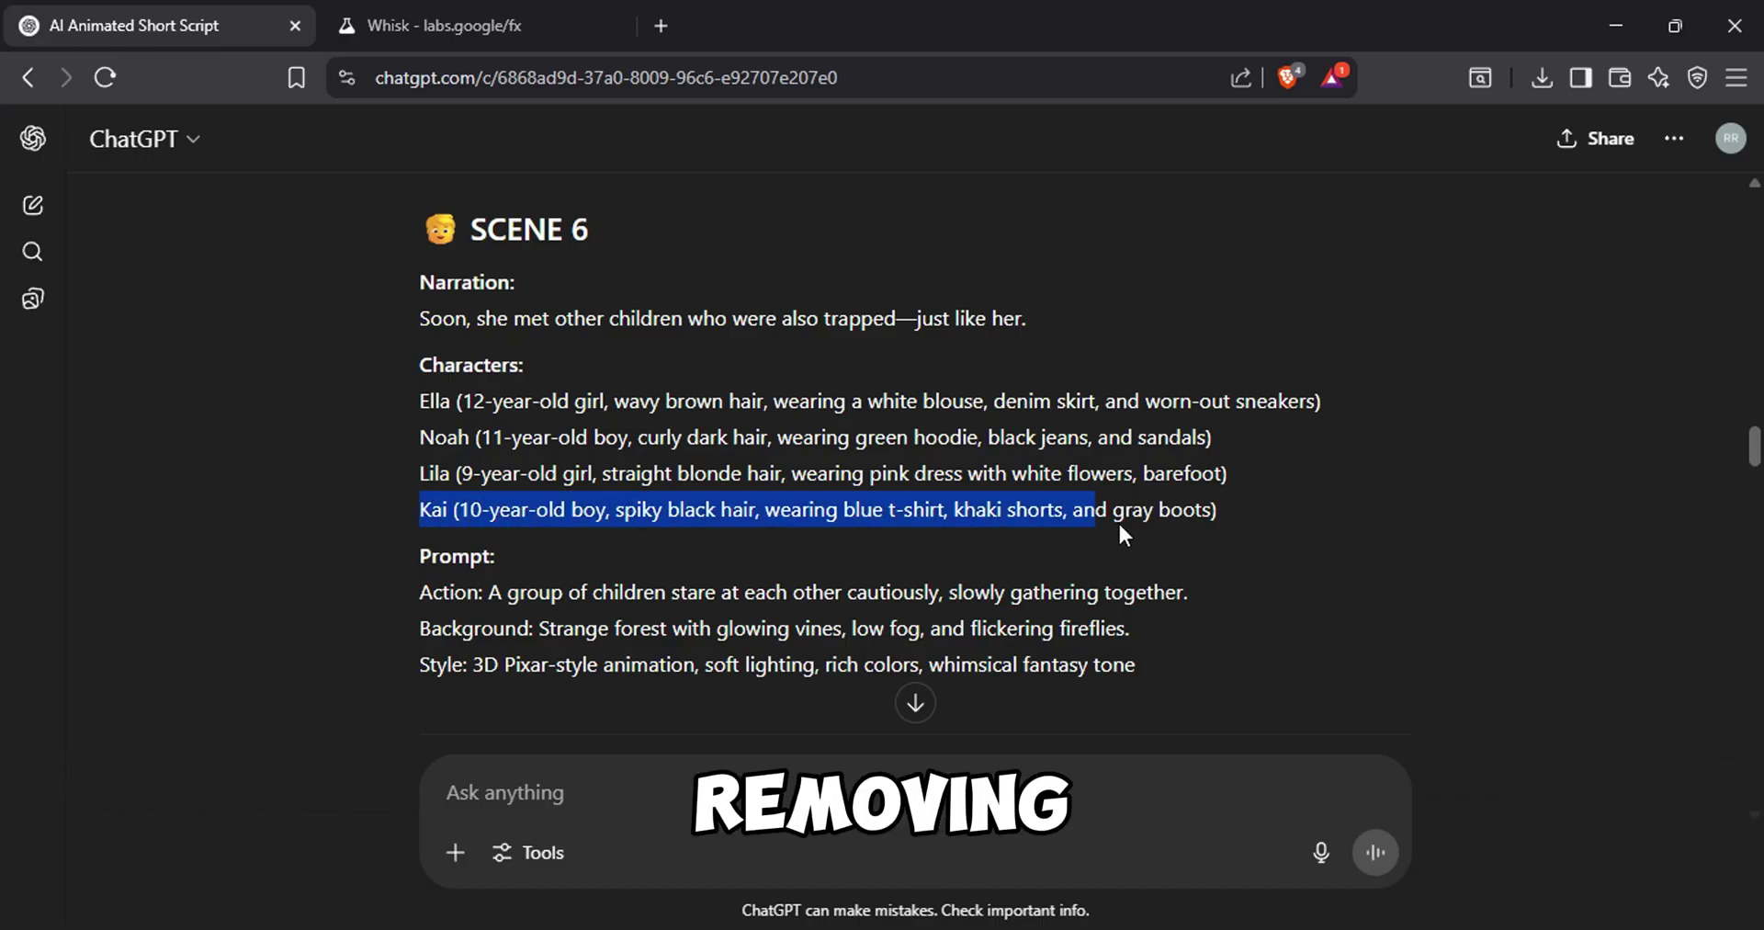
{"action": "left_click_drag", "start_coordinate": [1269, 520], "coordinate": [1269, 520]}
{"action": "left_click", "coordinate": [1256, 553]}
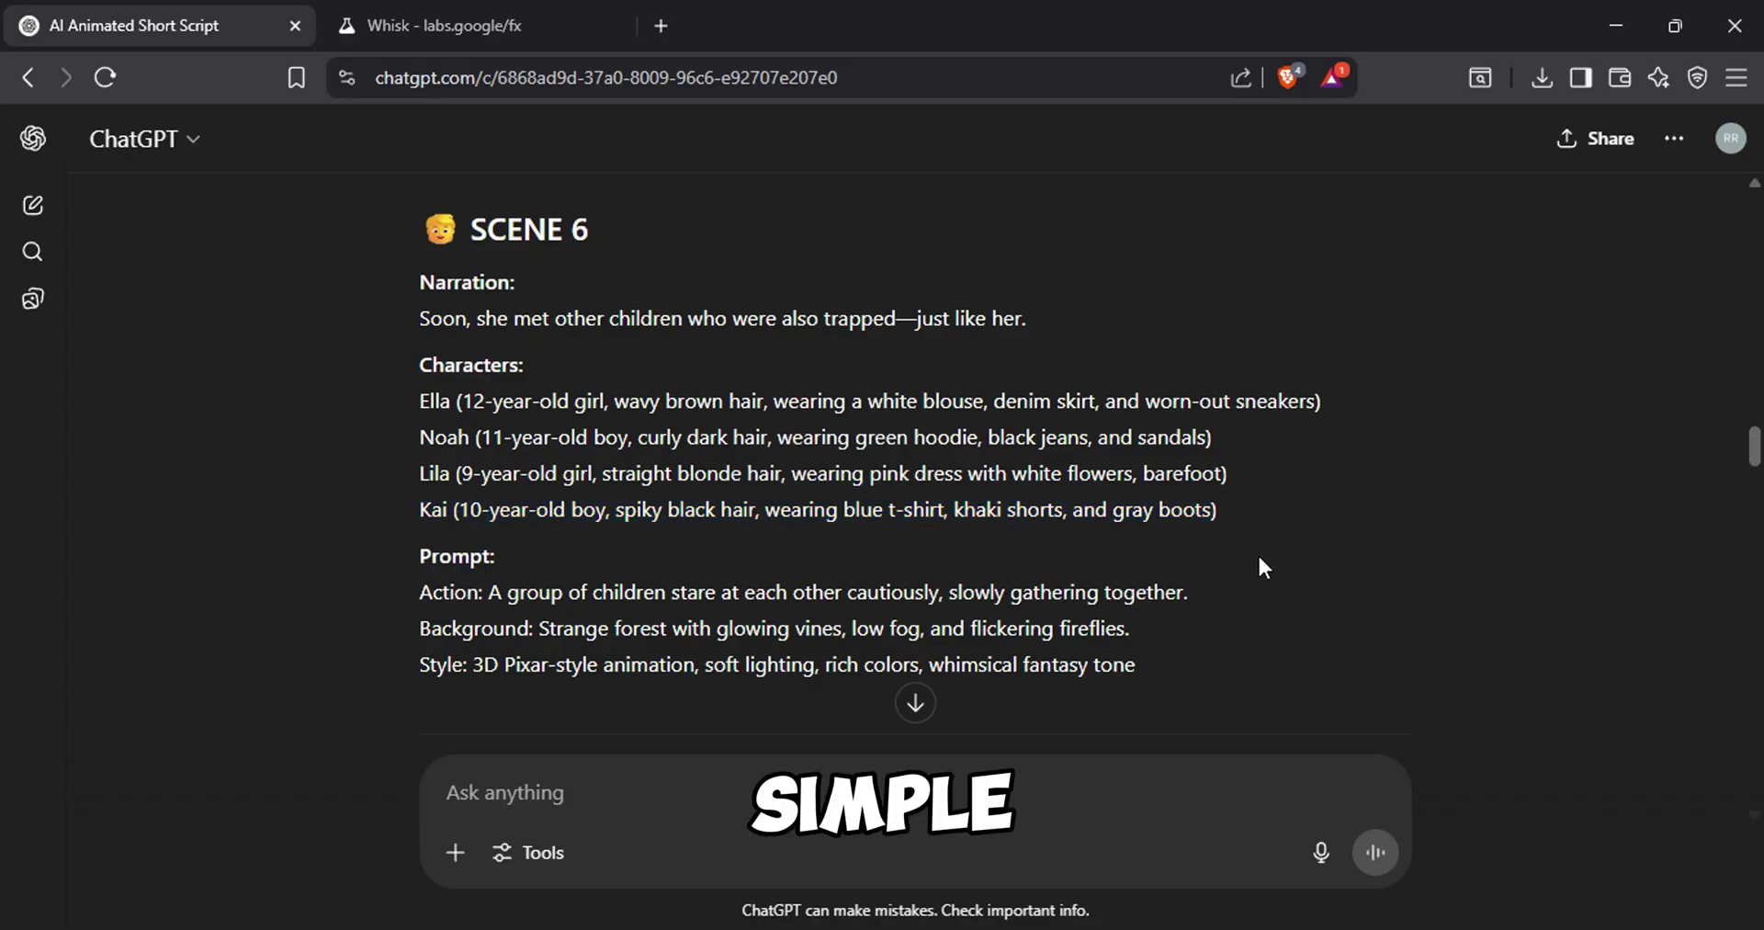
{"action": "left_click_drag", "start_coordinate": [1160, 665], "coordinate": [415, 603]}
{"action": "right_click", "coordinate": [450, 599]}
{"action": "left_click", "coordinate": [458, 617]}
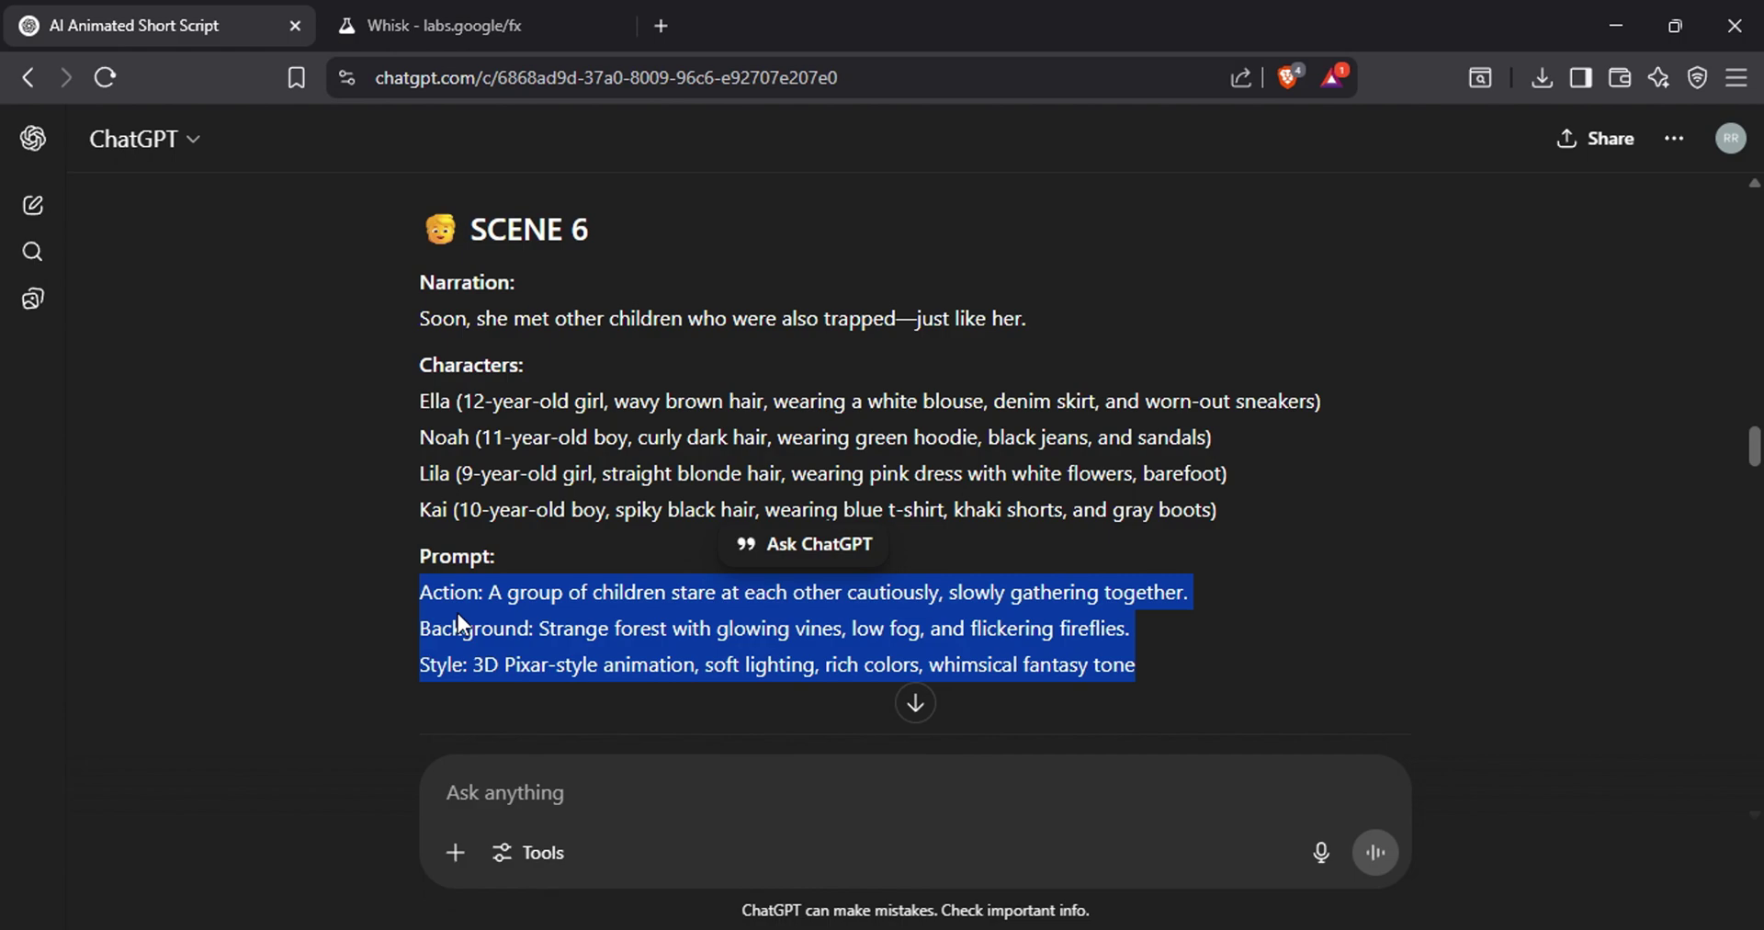
Step: Replace the Whisk prompt with the Scene 6 prompt and generate the glowing-forest images
{"action": "left_click", "coordinate": [397, 18]}
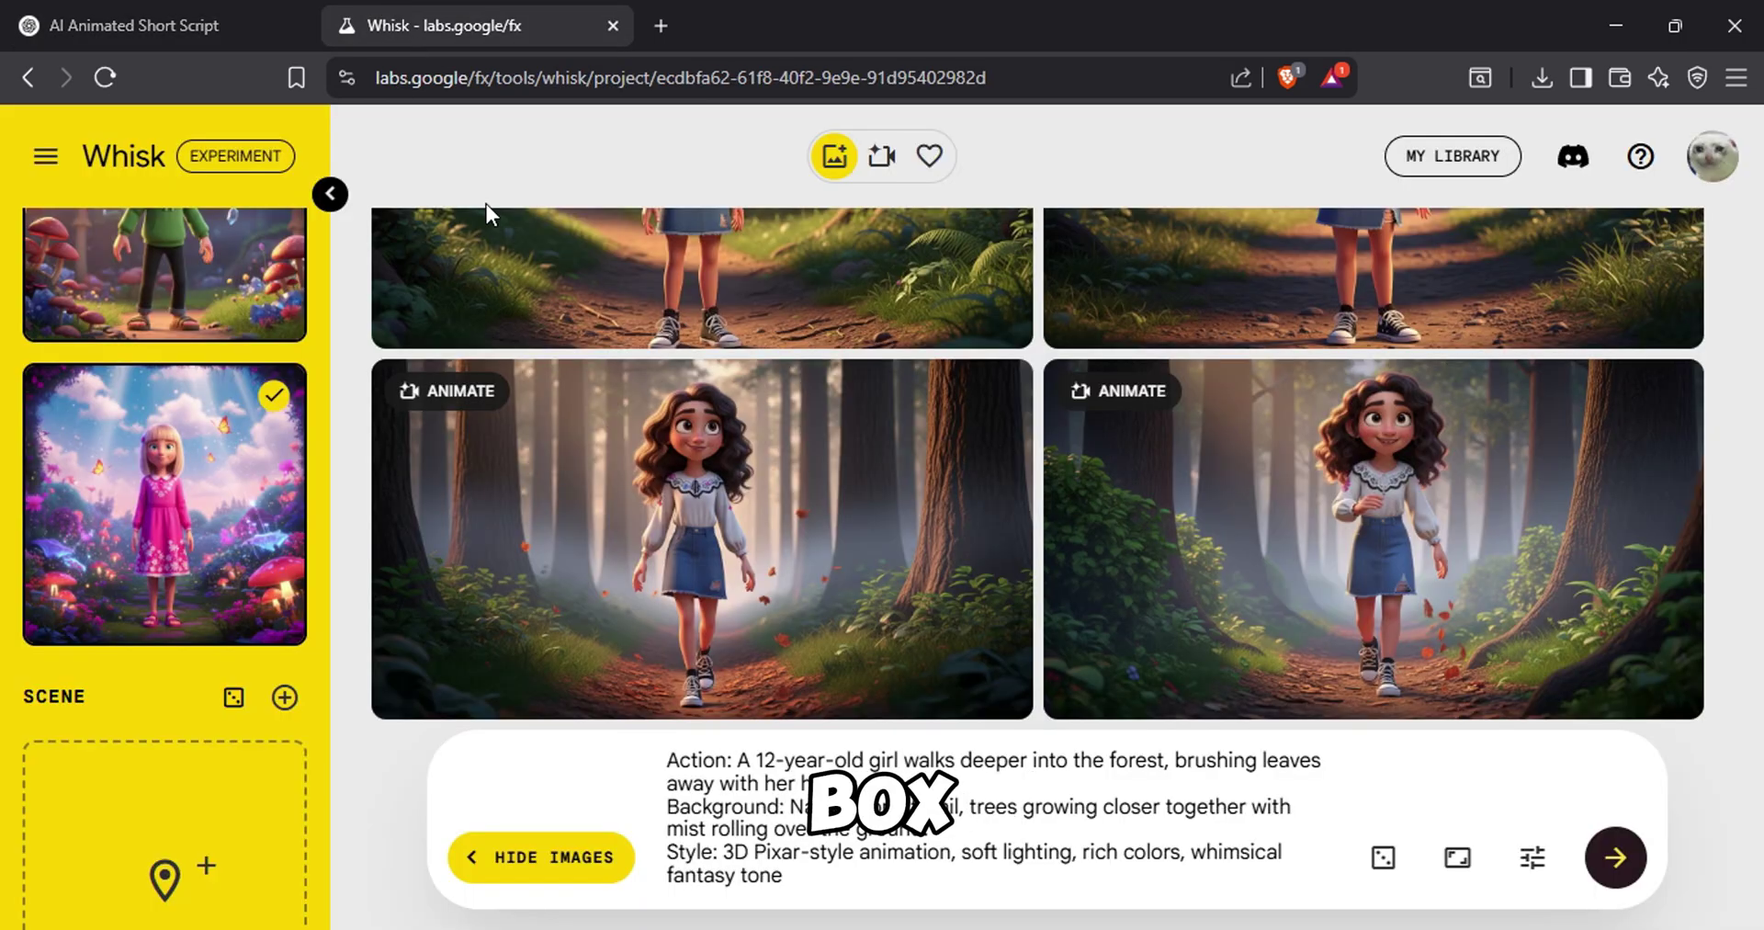
{"action": "key", "text": "ctrl+a"}
{"action": "key", "text": "ctrl+v"}
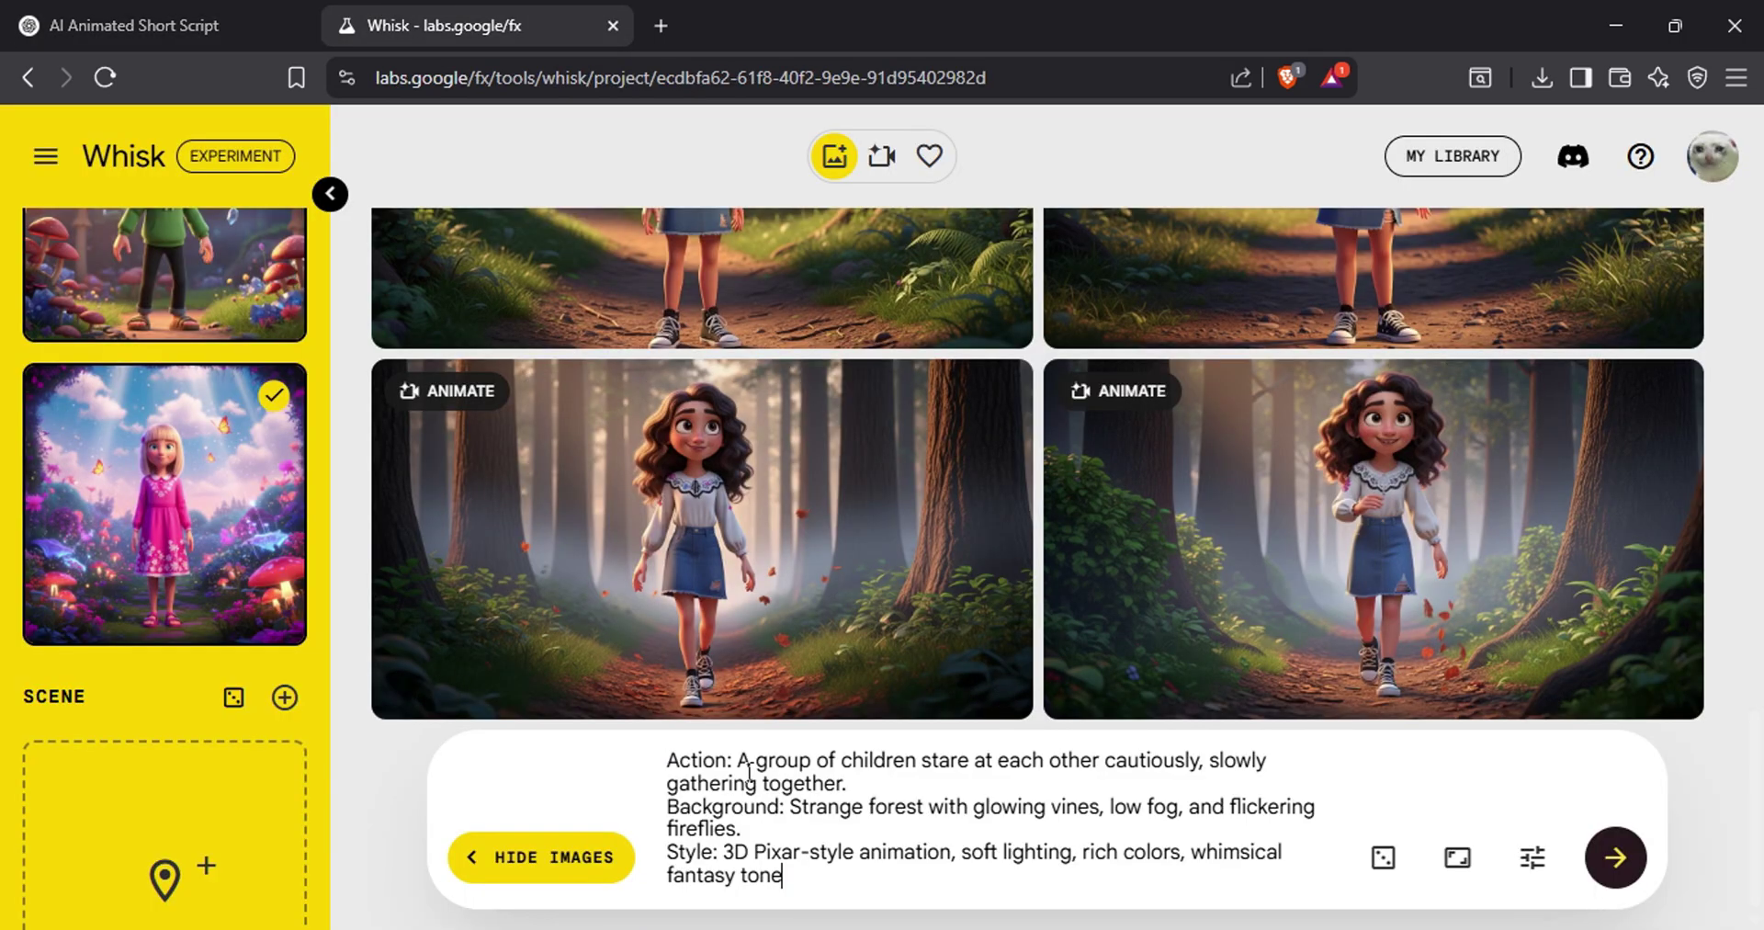
{"action": "left_click", "coordinate": [1617, 871]}
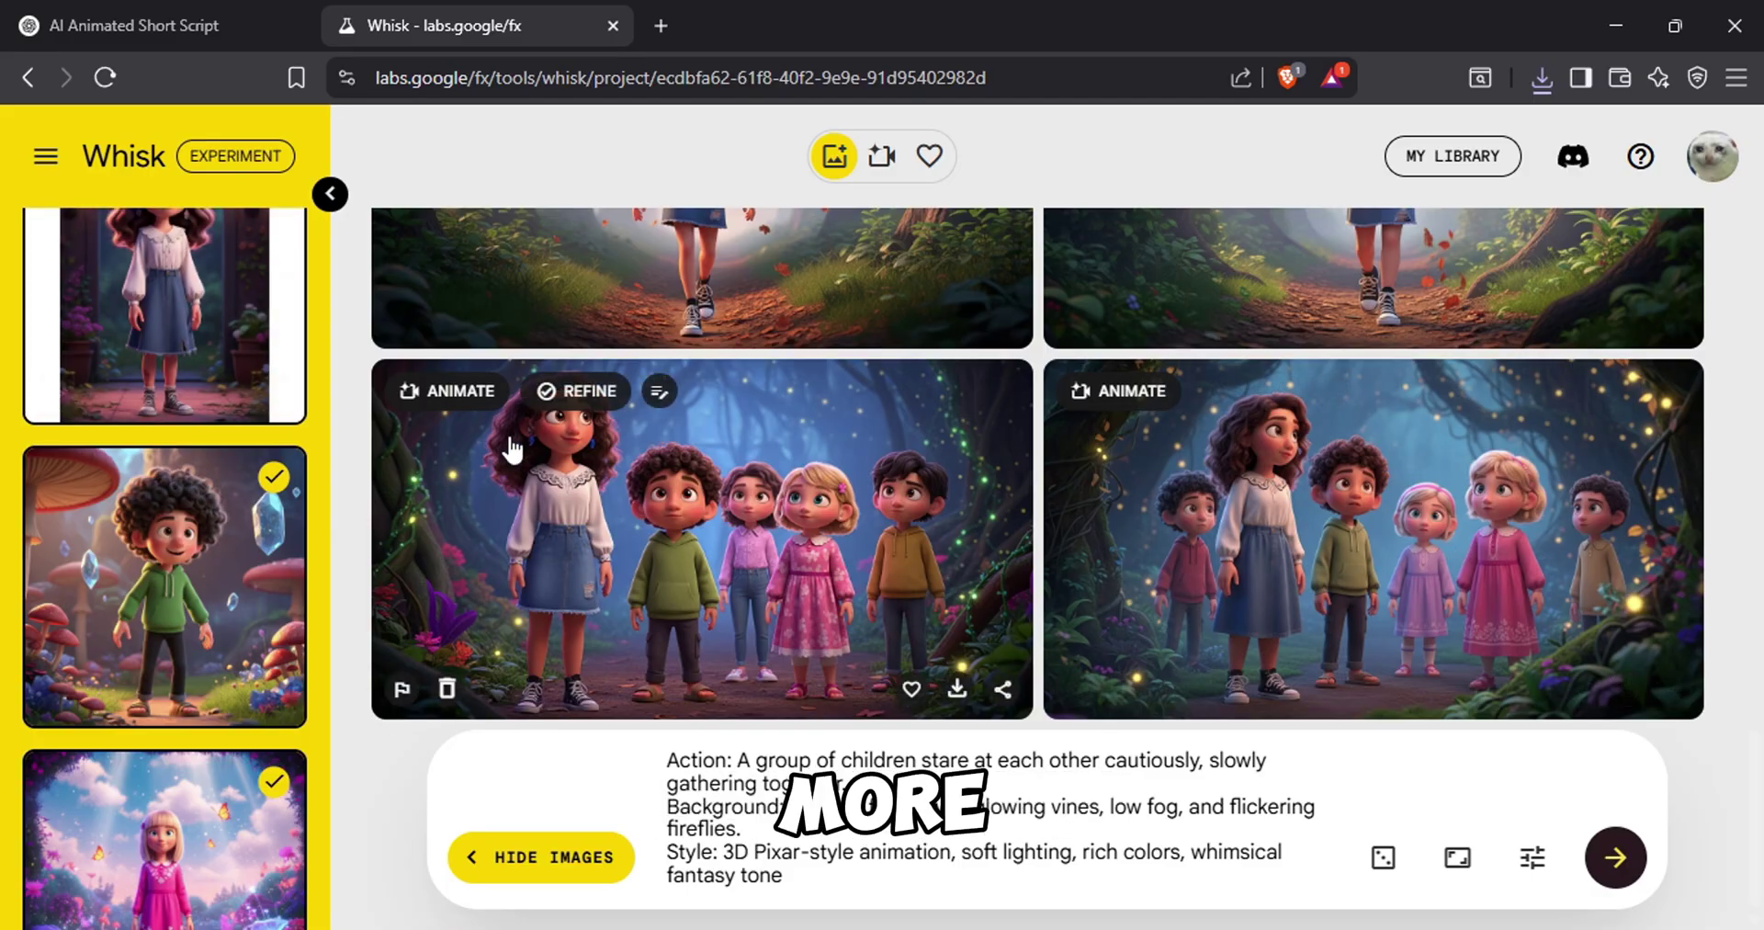
Step: Change 'A group of' to '3' in the prompt and regenerate the images
{"action": "left_click", "coordinate": [739, 759]}
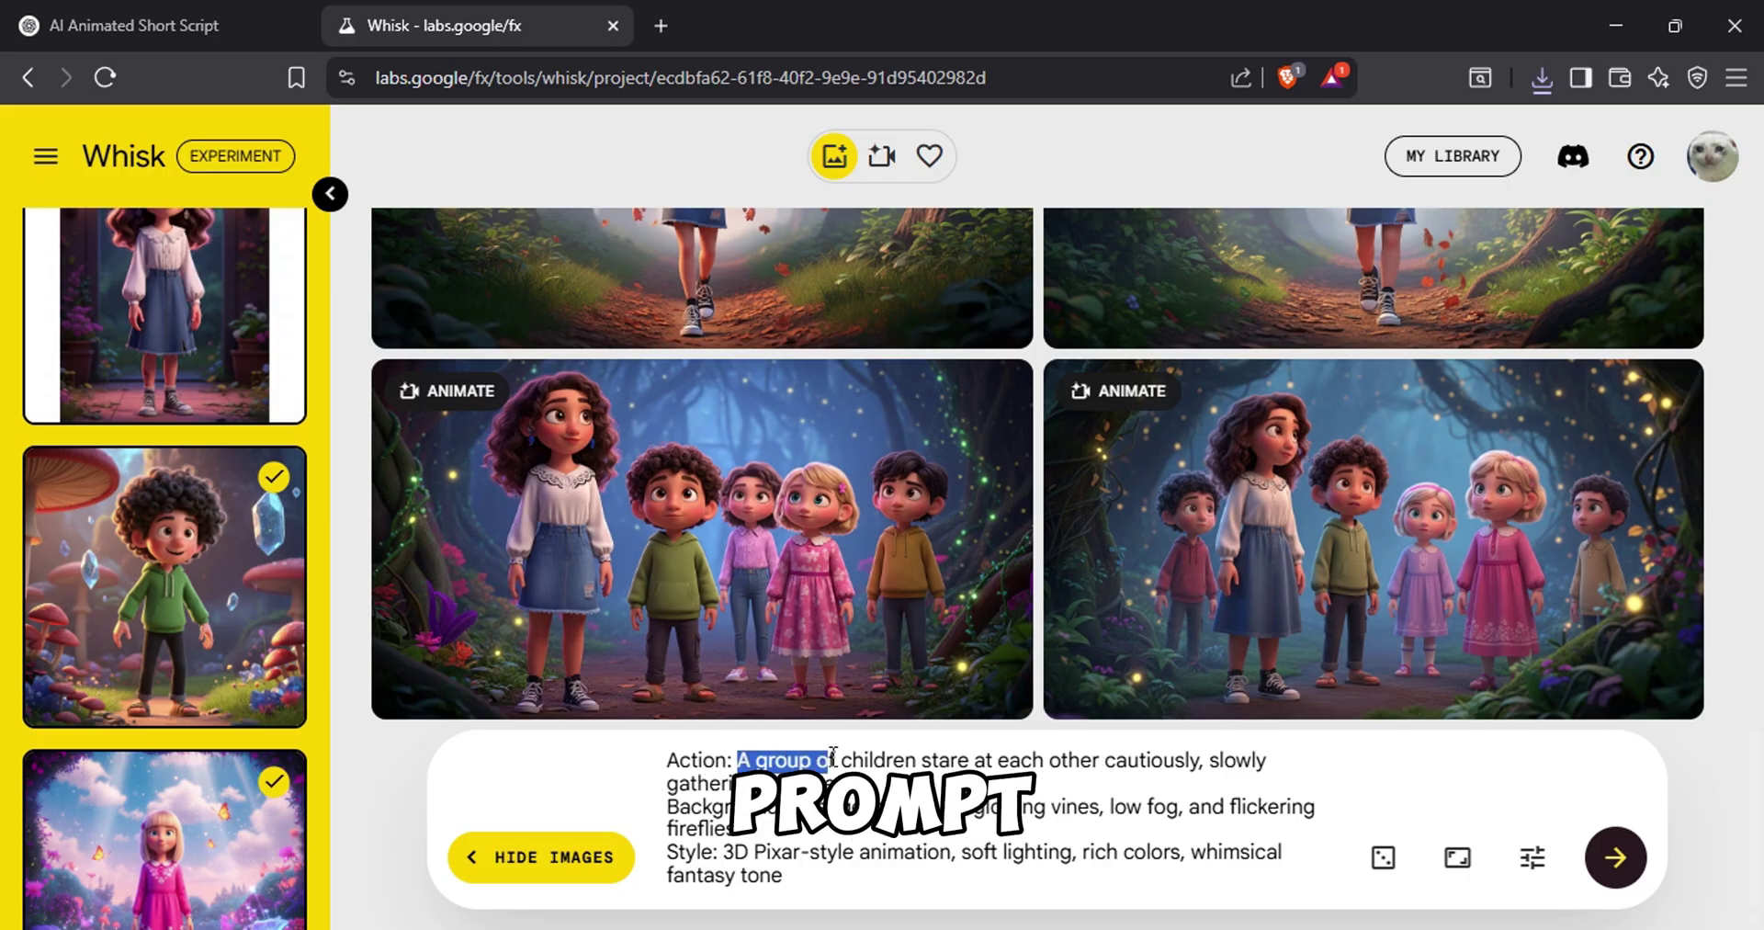
{"action": "type", "text": "3"}
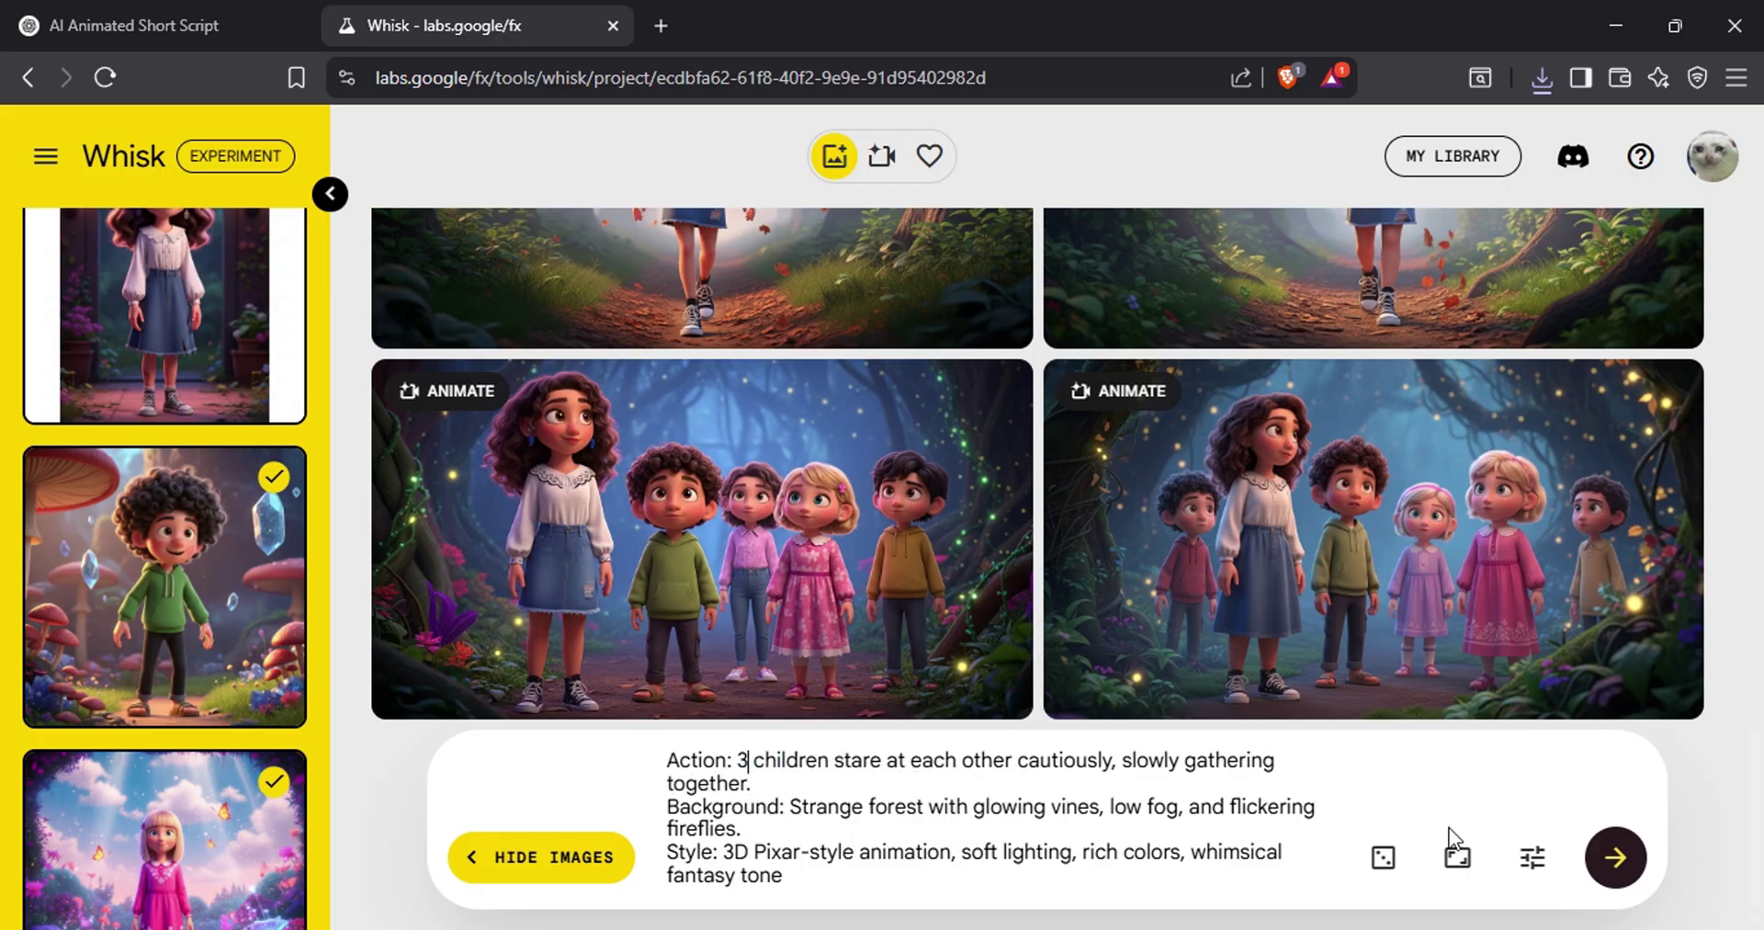
{"action": "left_click", "coordinate": [1632, 860]}
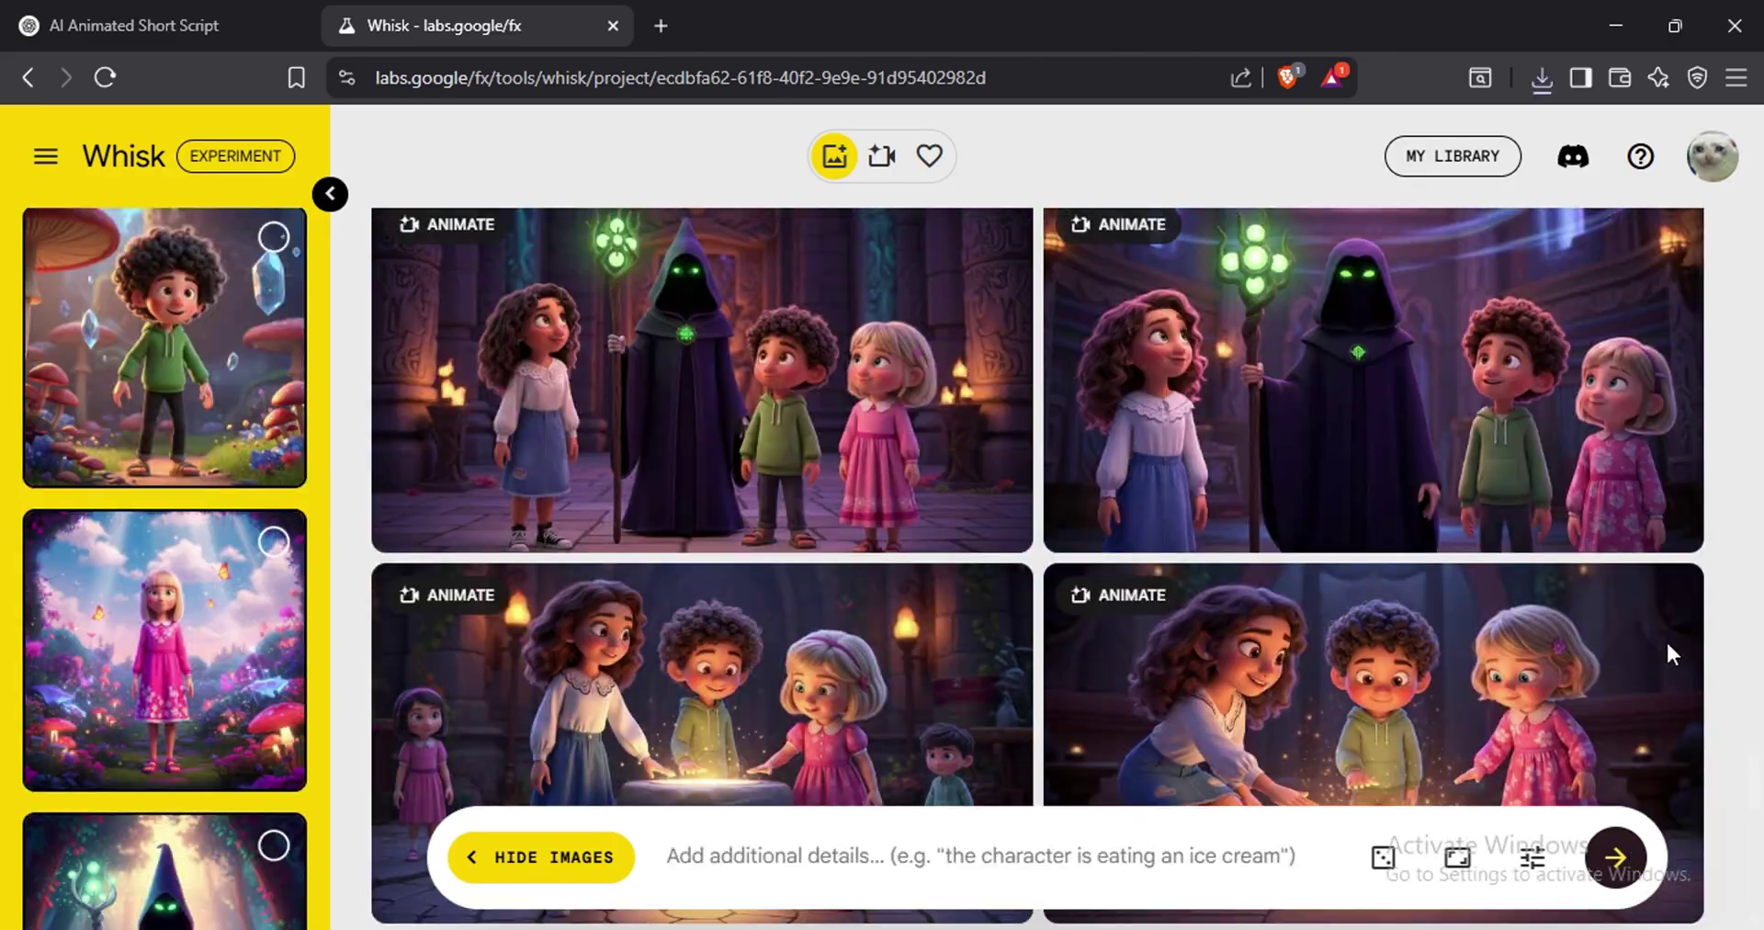
{"action": "scroll", "coordinate": [1666, 637], "scroll_direction": "up", "scroll_amount": 5}
{"action": "scroll", "coordinate": [1666, 637], "scroll_direction": "up", "scroll_amount": 10}
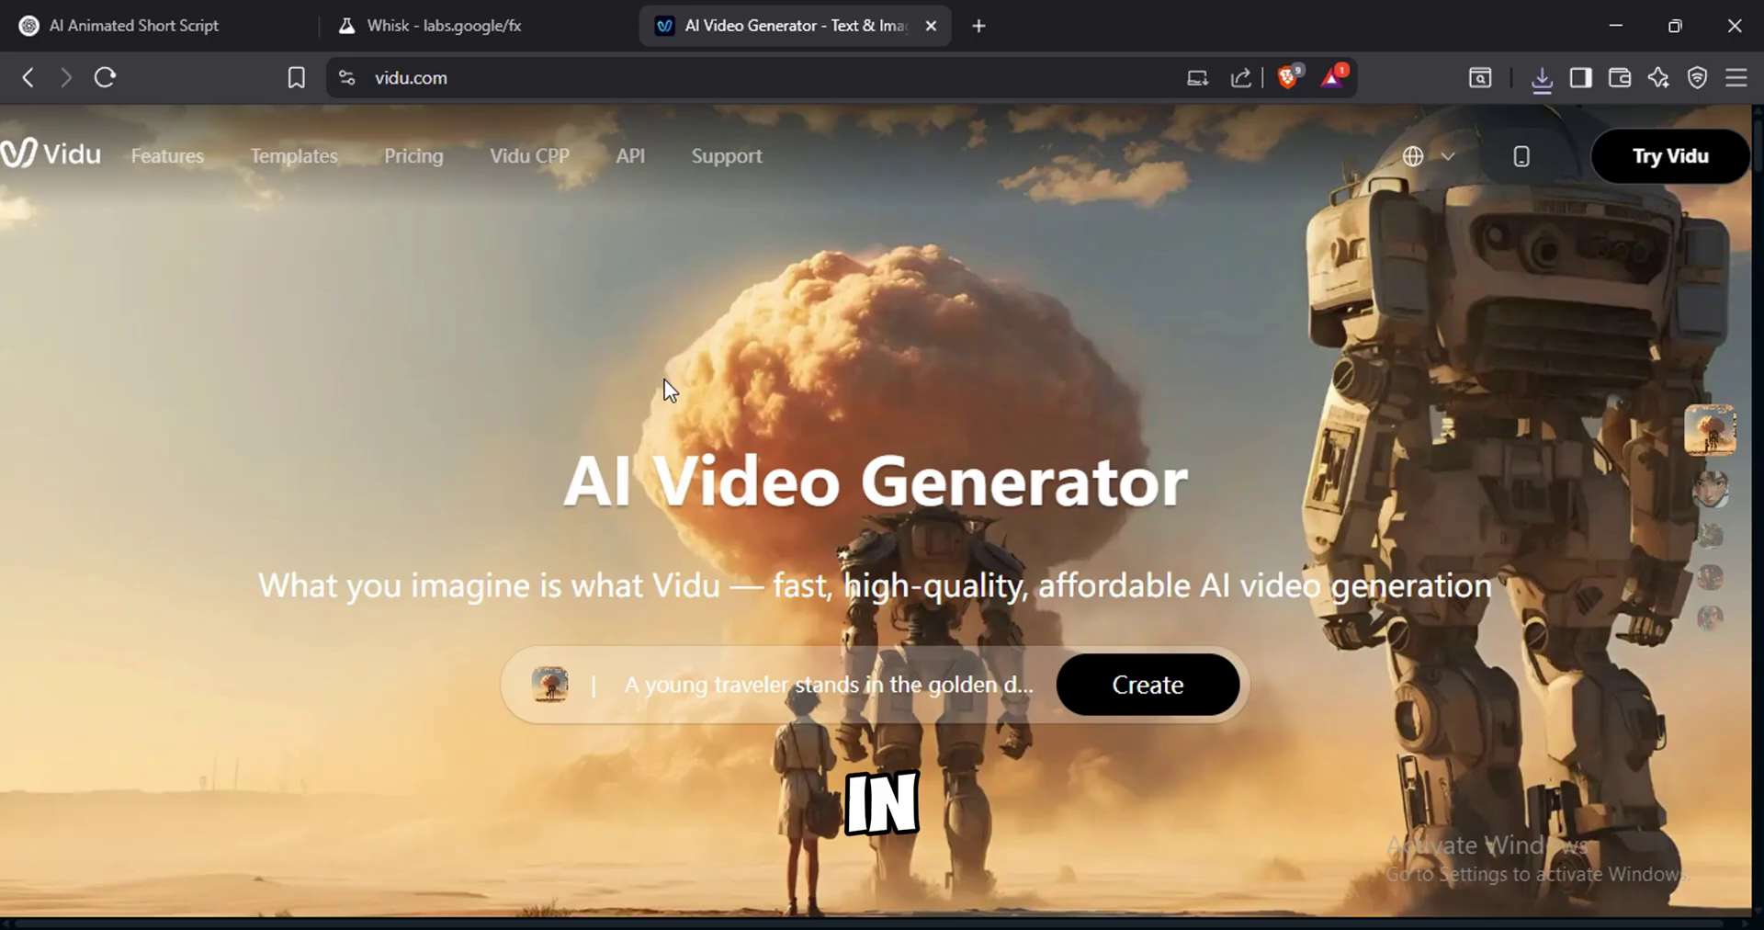
Step: Start Vidu, dismiss the mobile app popup, and go to Image to Video
{"action": "left_click", "coordinate": [1674, 162]}
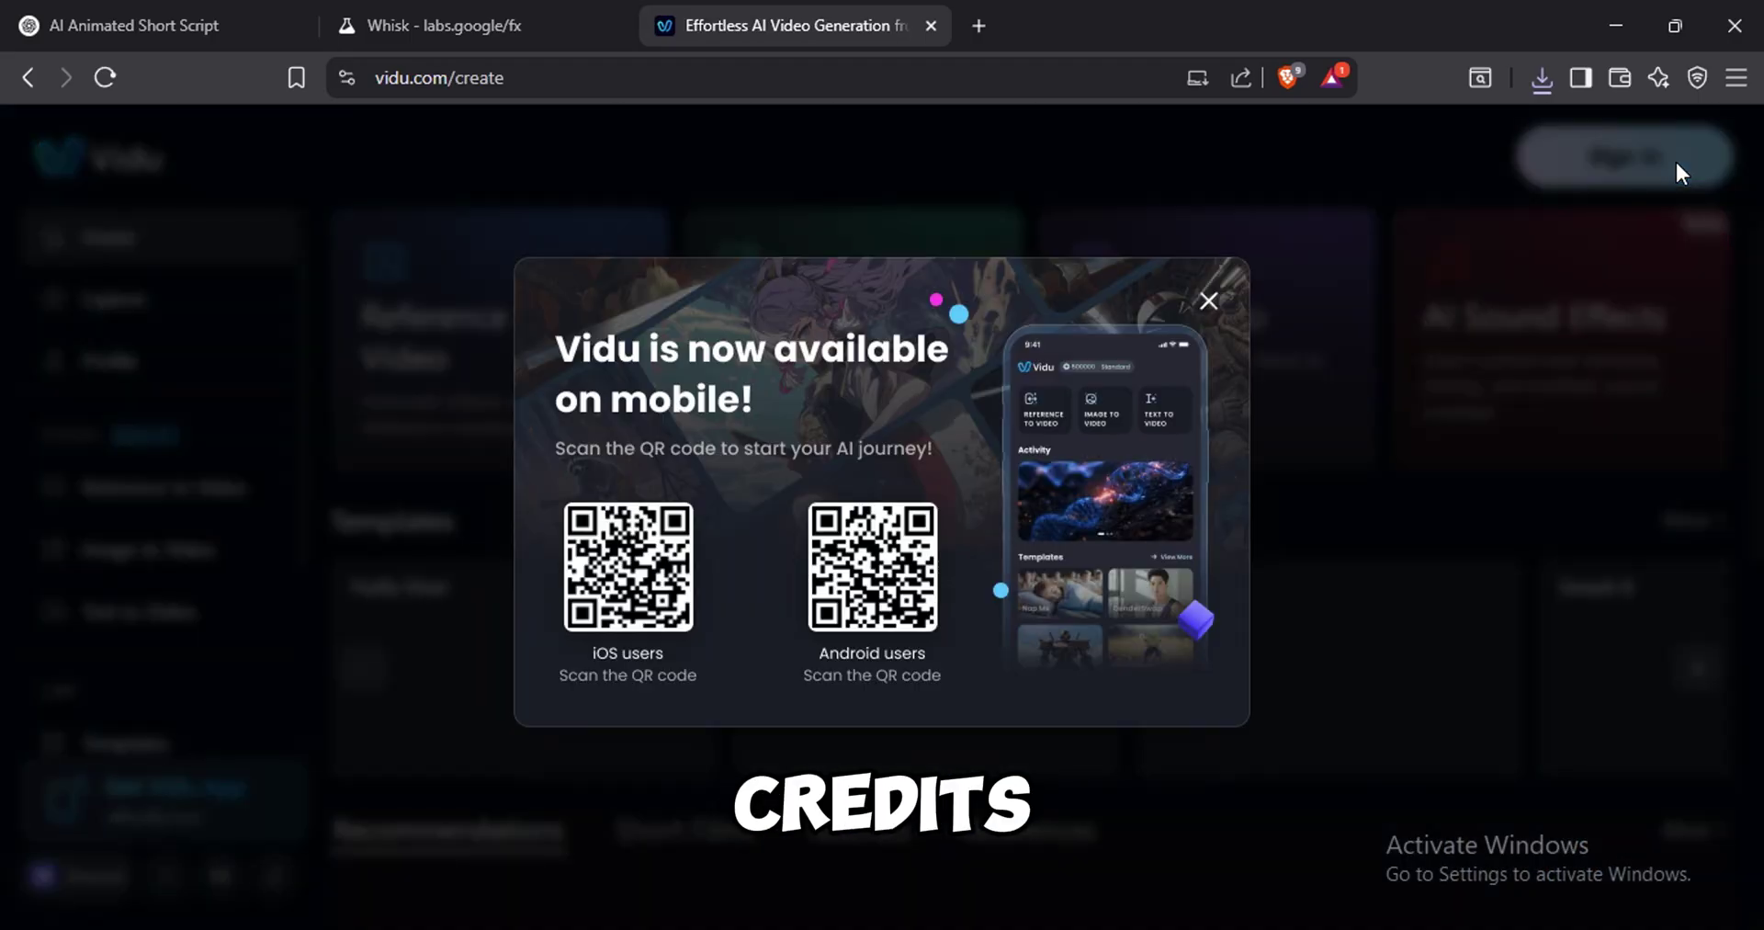
{"action": "left_click", "coordinate": [1206, 301]}
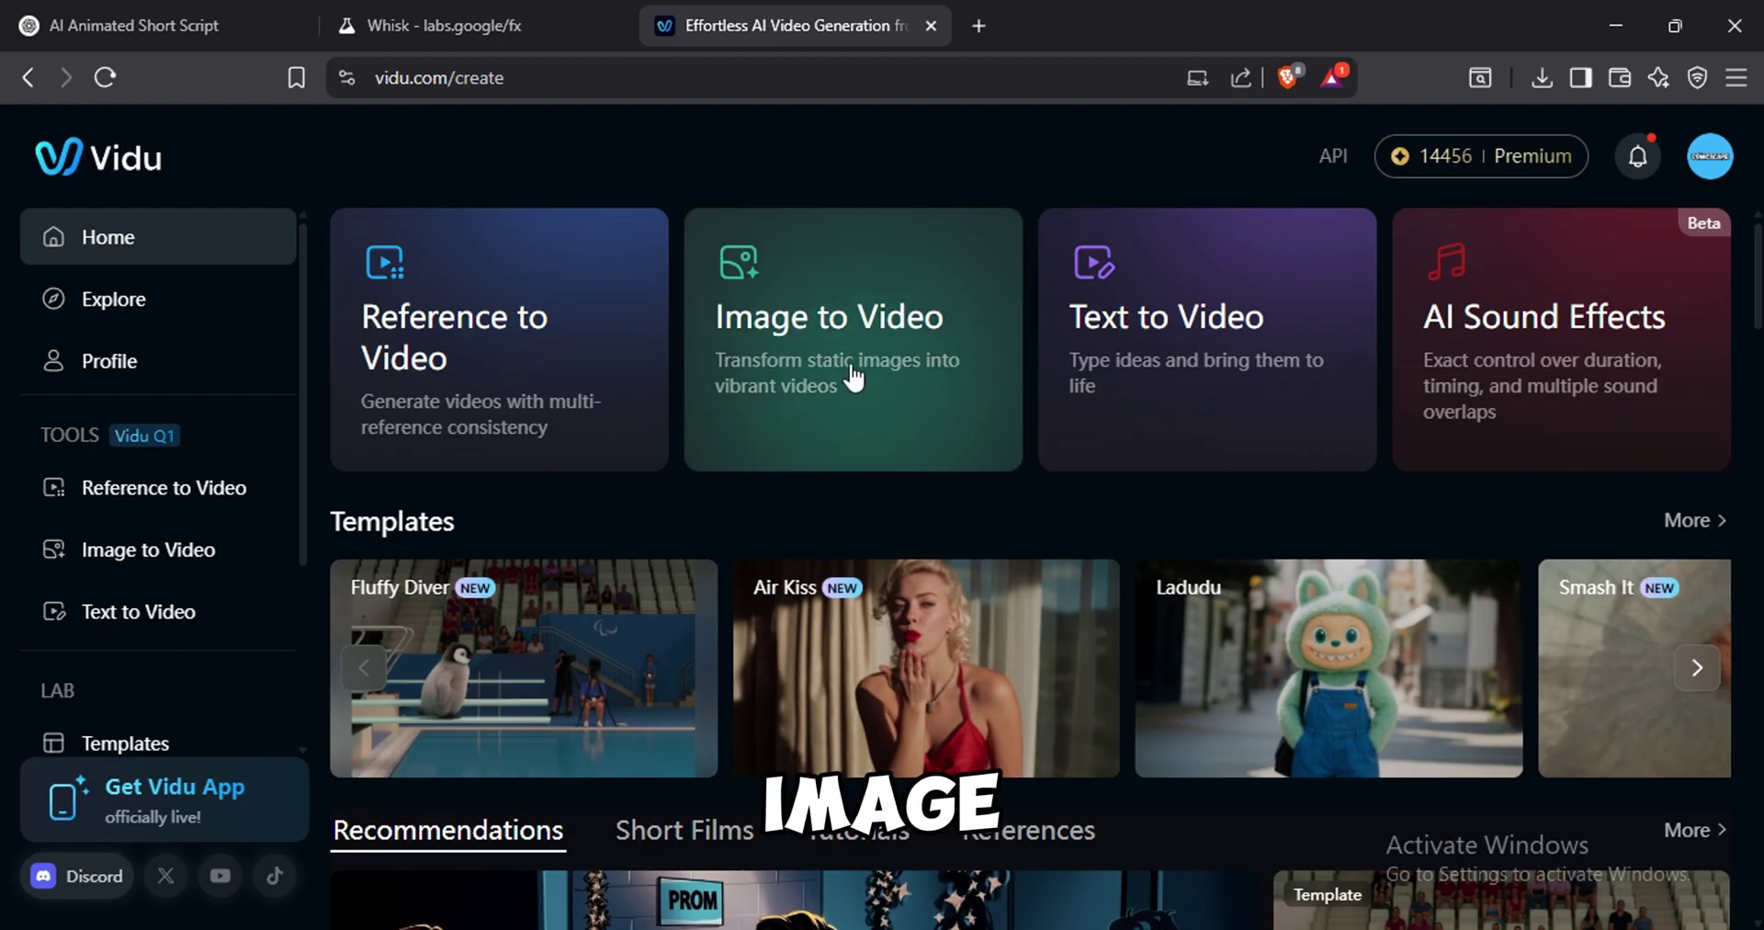
{"action": "left_click", "coordinate": [823, 370]}
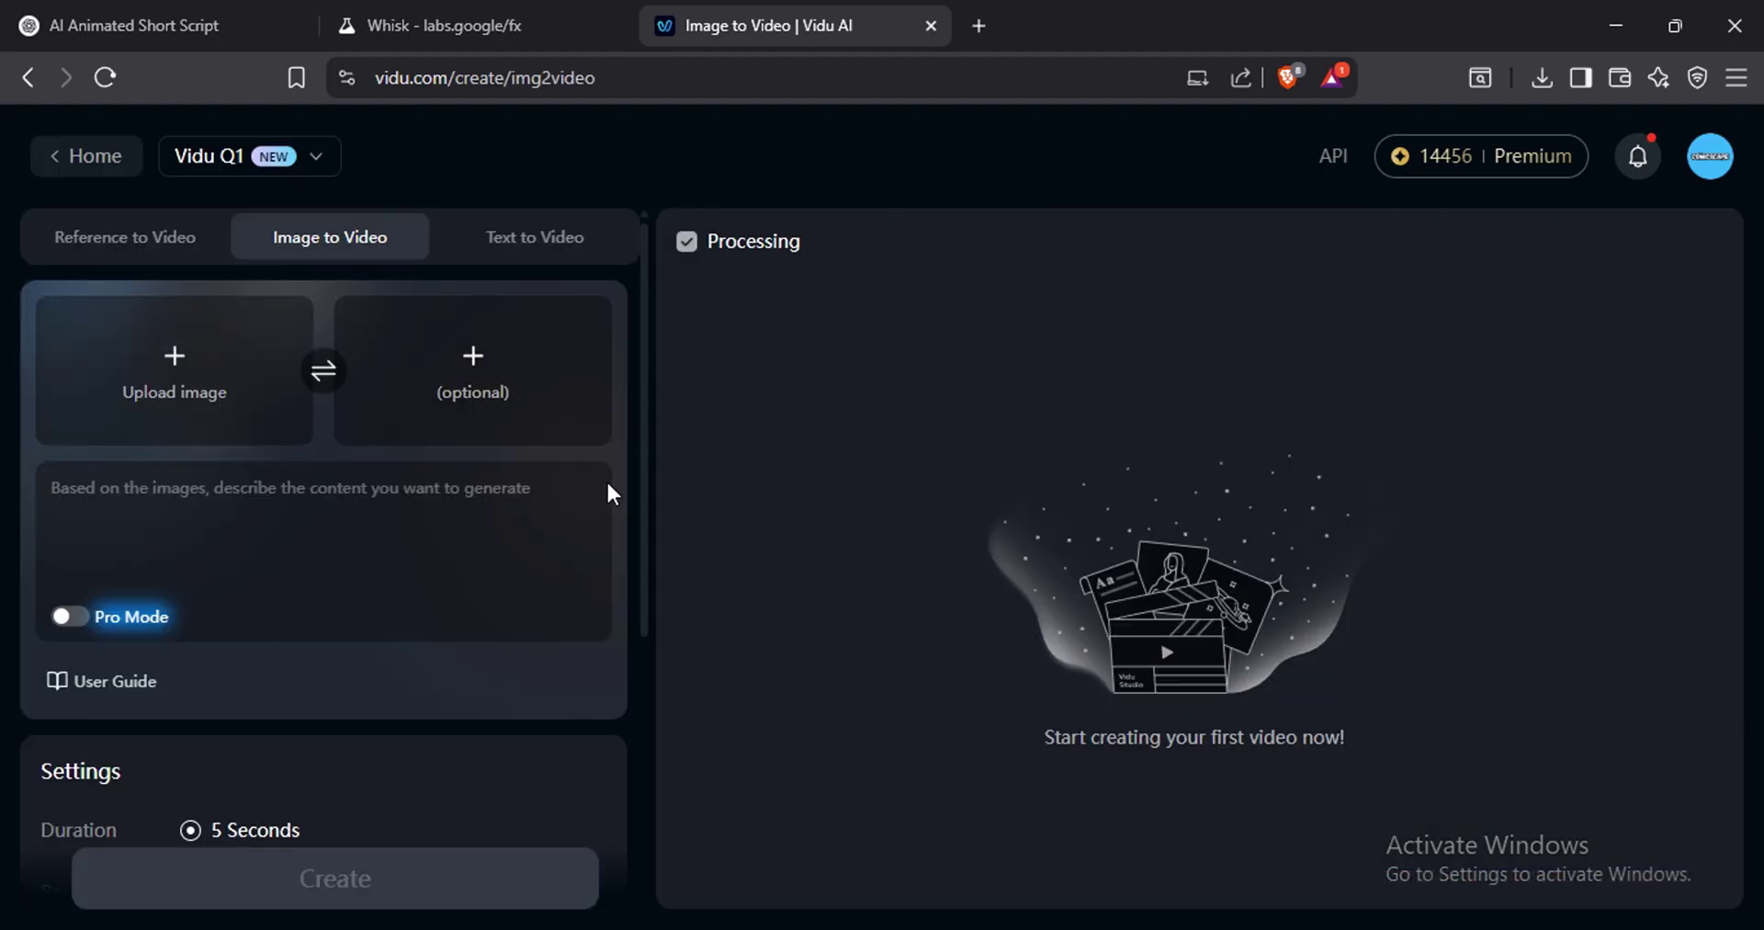
Step: Upload image 01 as the video's start frame
{"action": "left_click", "coordinate": [174, 386]}
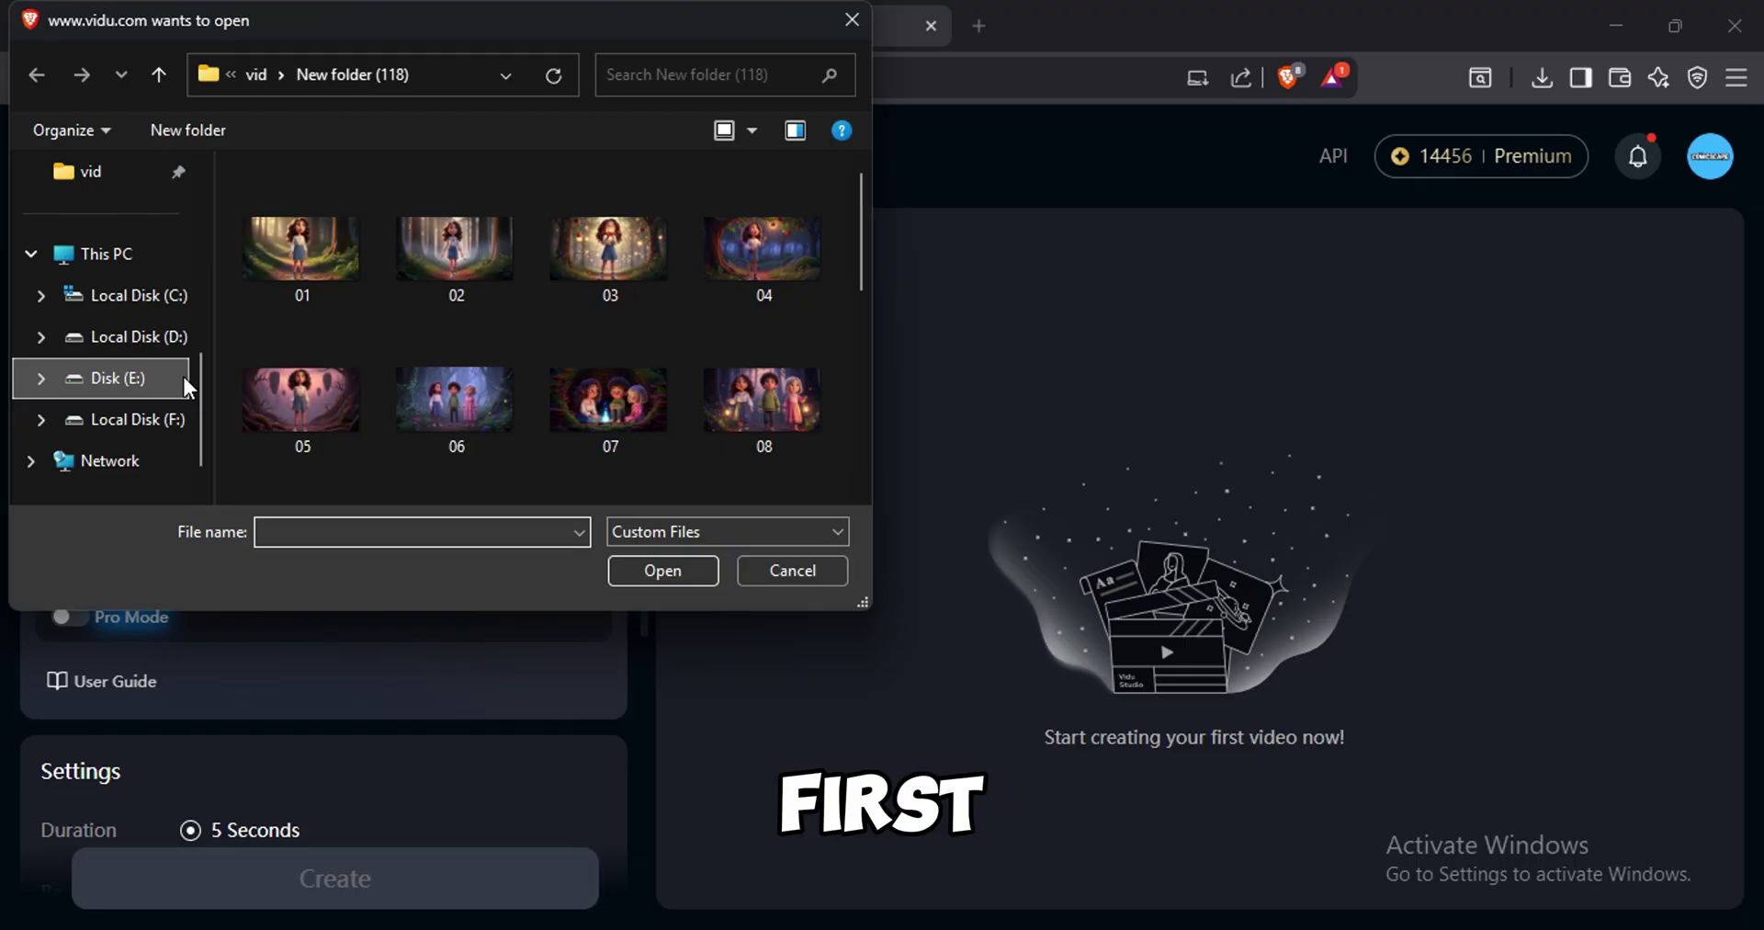
{"action": "left_click", "coordinate": [331, 276]}
{"action": "left_click", "coordinate": [640, 572]}
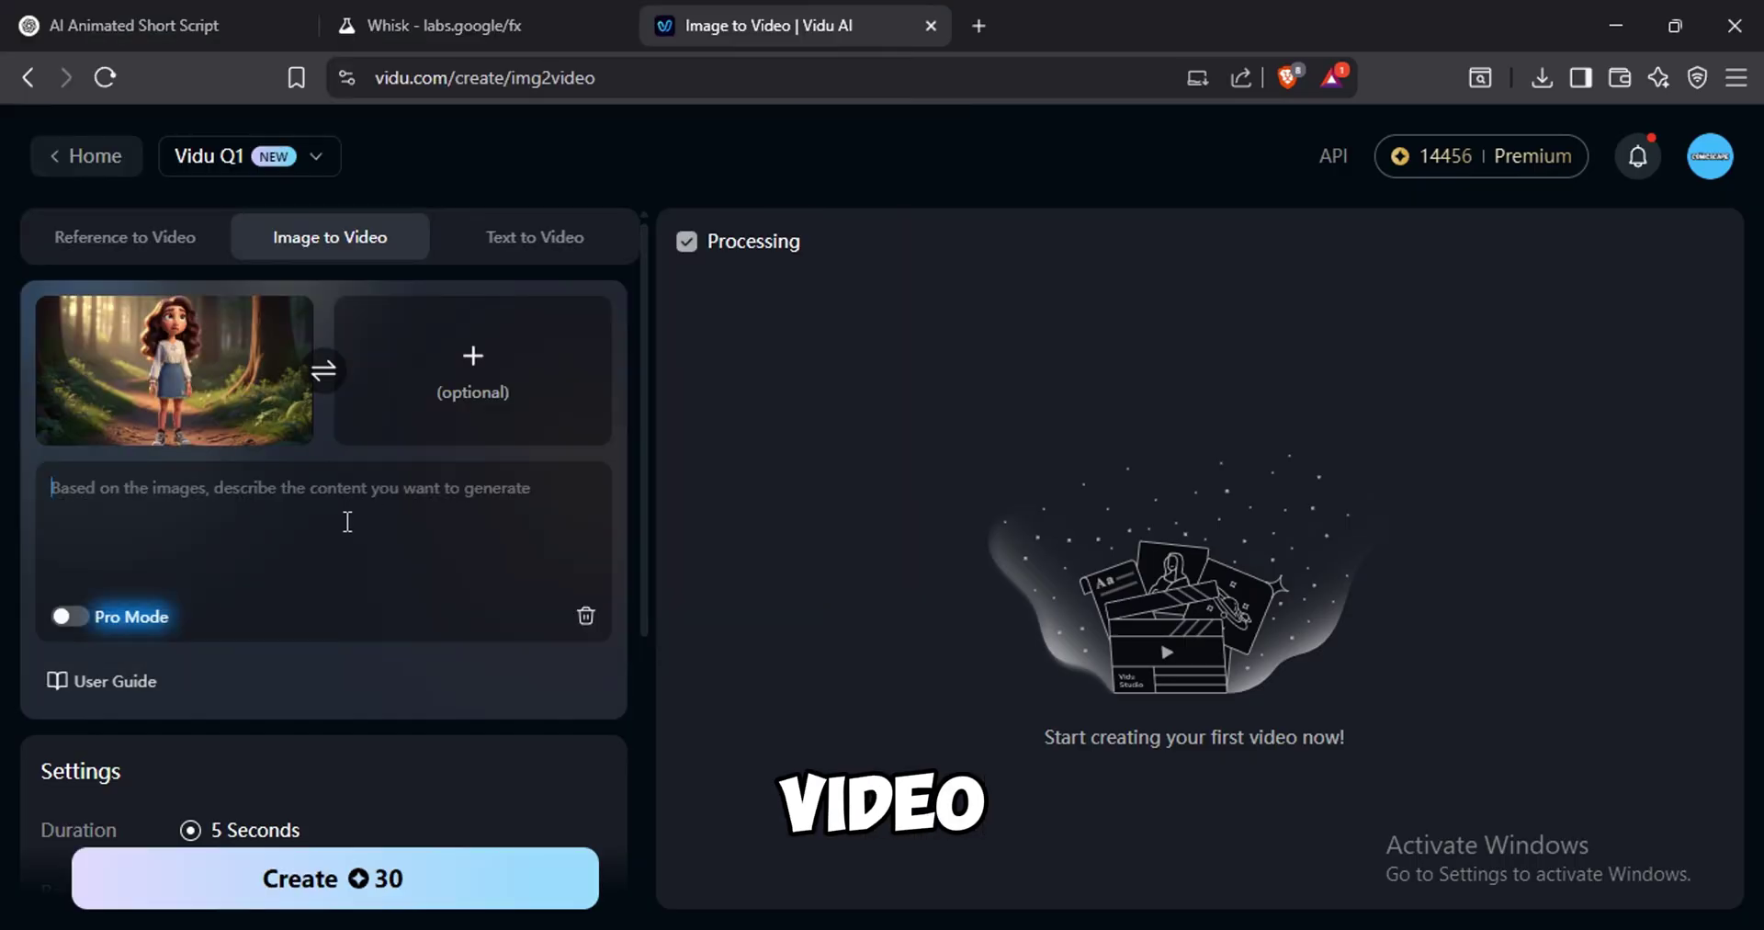
Step: Copy the Scene 1 prompt from ChatGPT into Vidu's description box
{"action": "key", "text": "ctrl+1"}
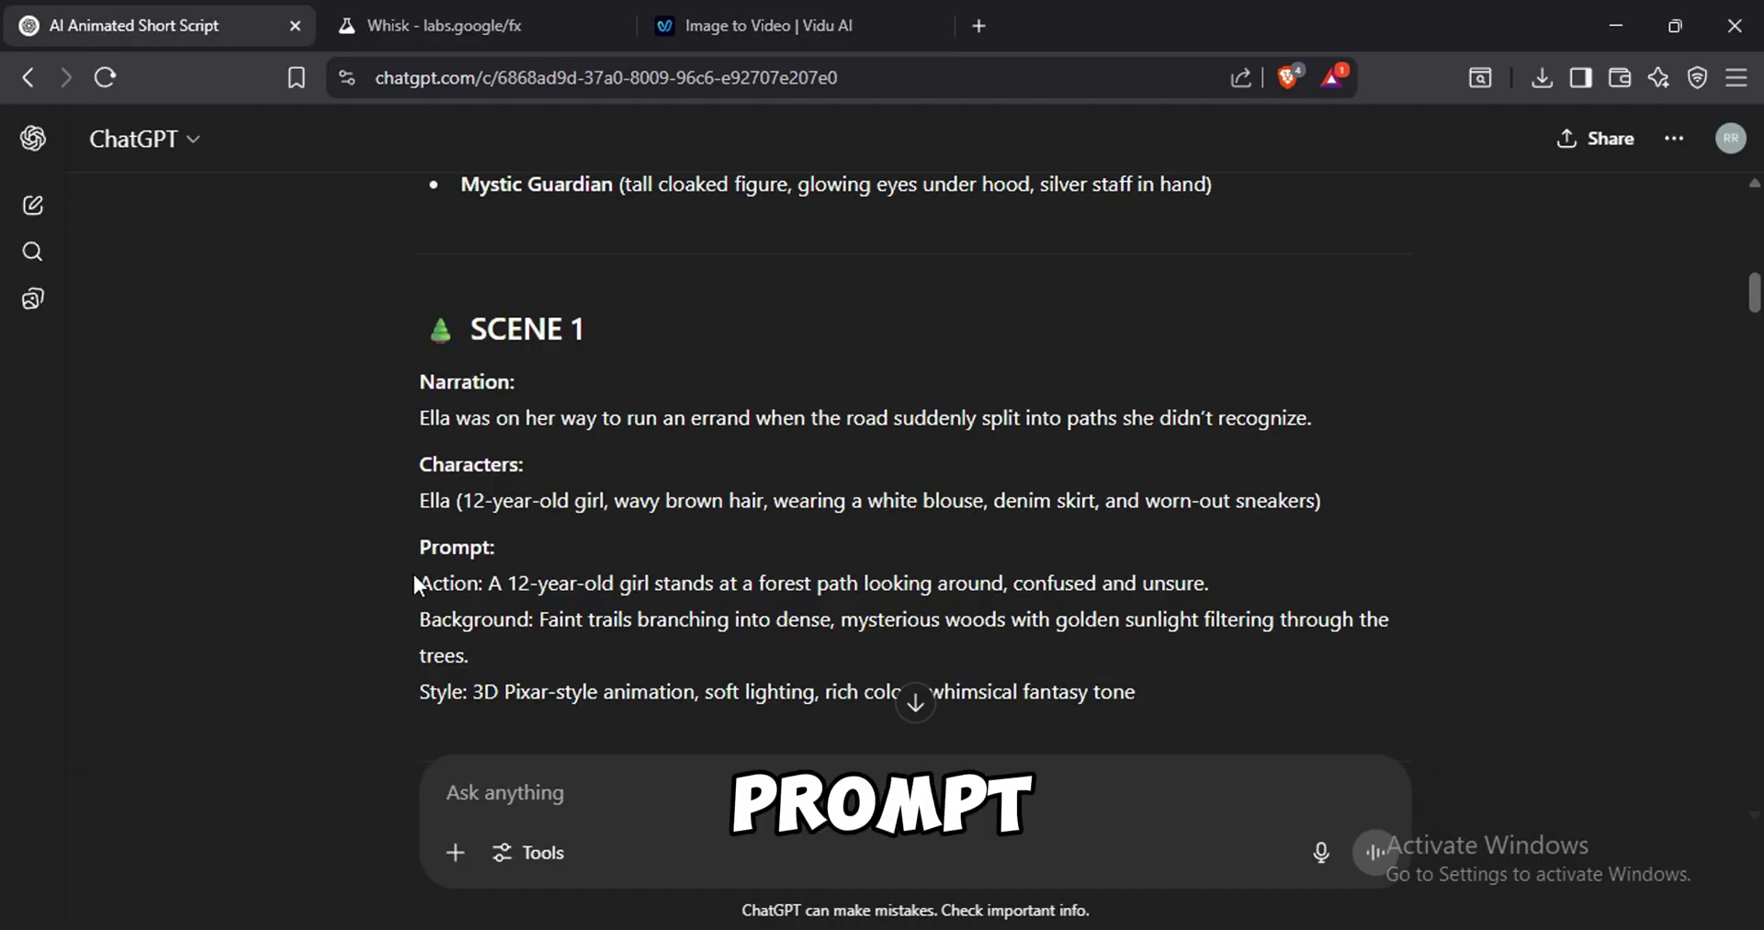
{"action": "left_click_drag", "start_coordinate": [414, 580], "coordinate": [1148, 700]}
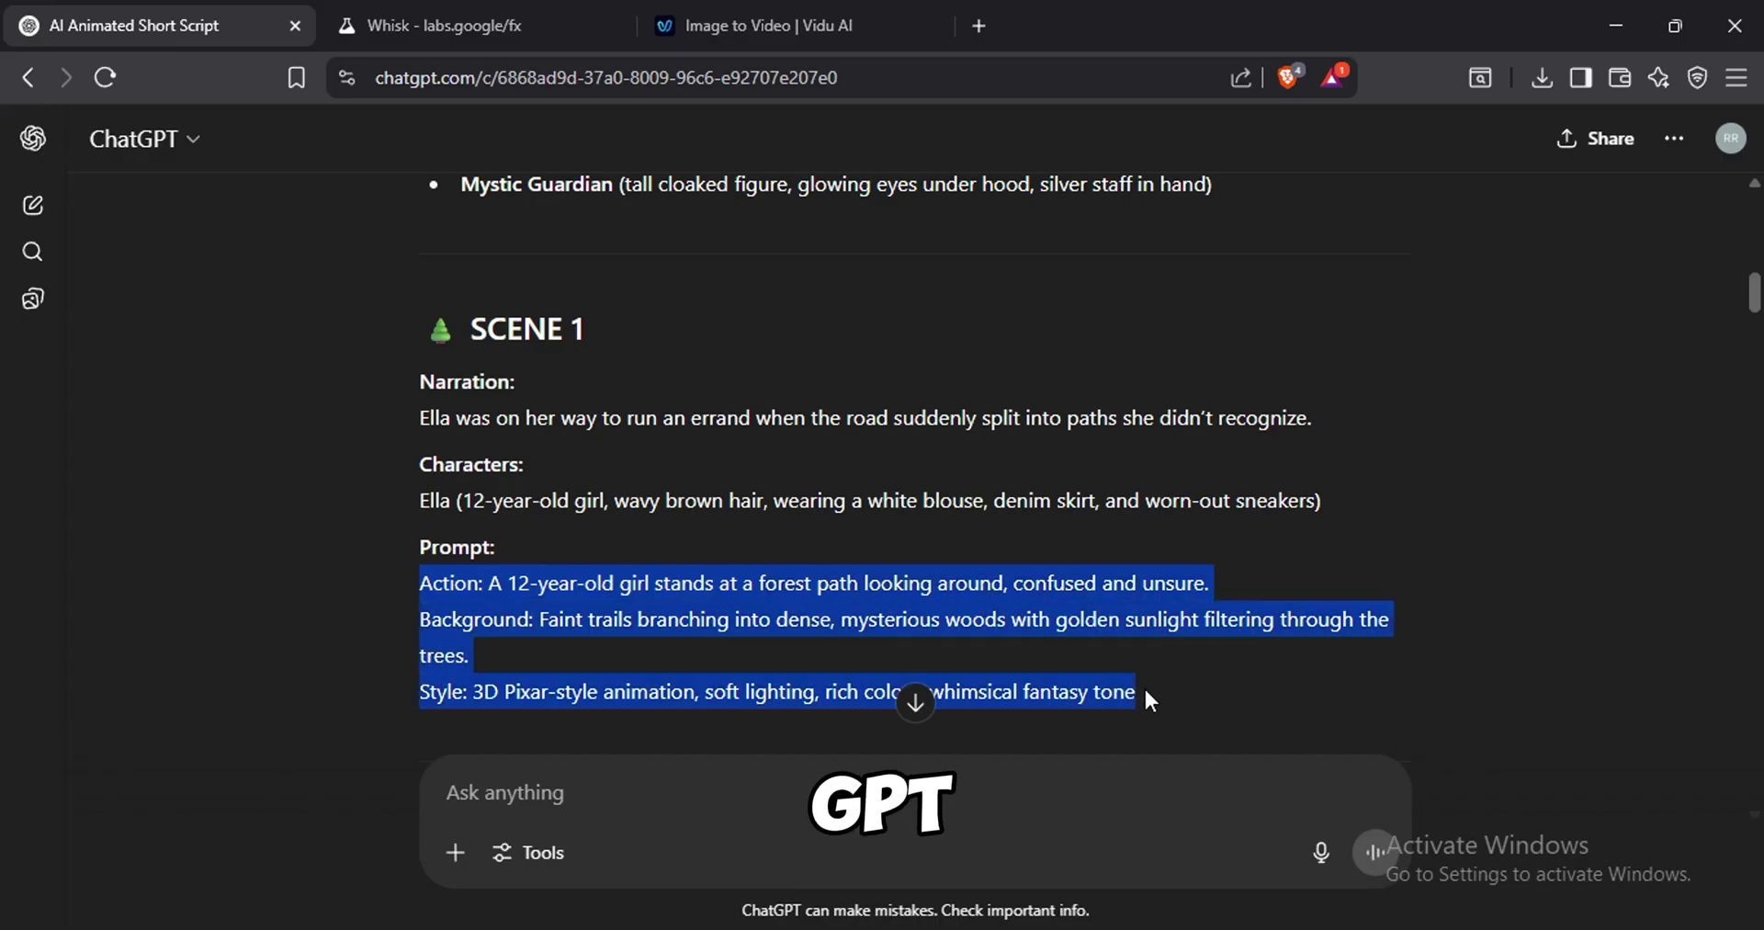
{"action": "right_click", "coordinate": [1103, 603]}
{"action": "left_click", "coordinate": [1140, 641]}
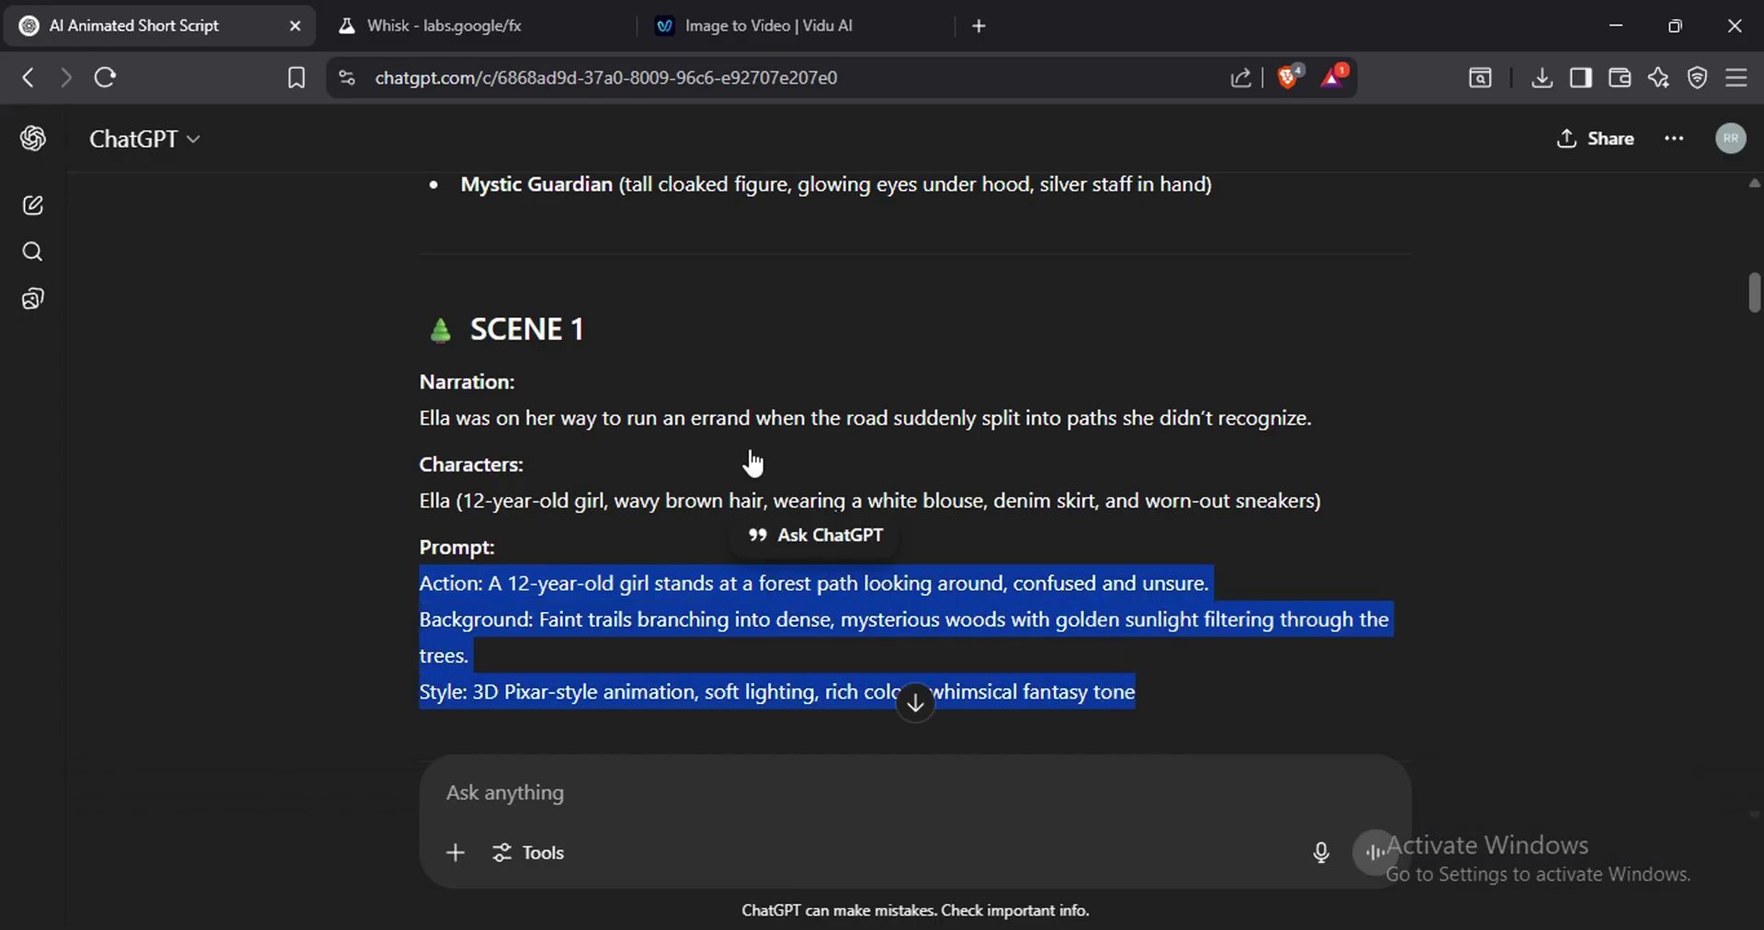
{"action": "left_click", "coordinate": [716, 16]}
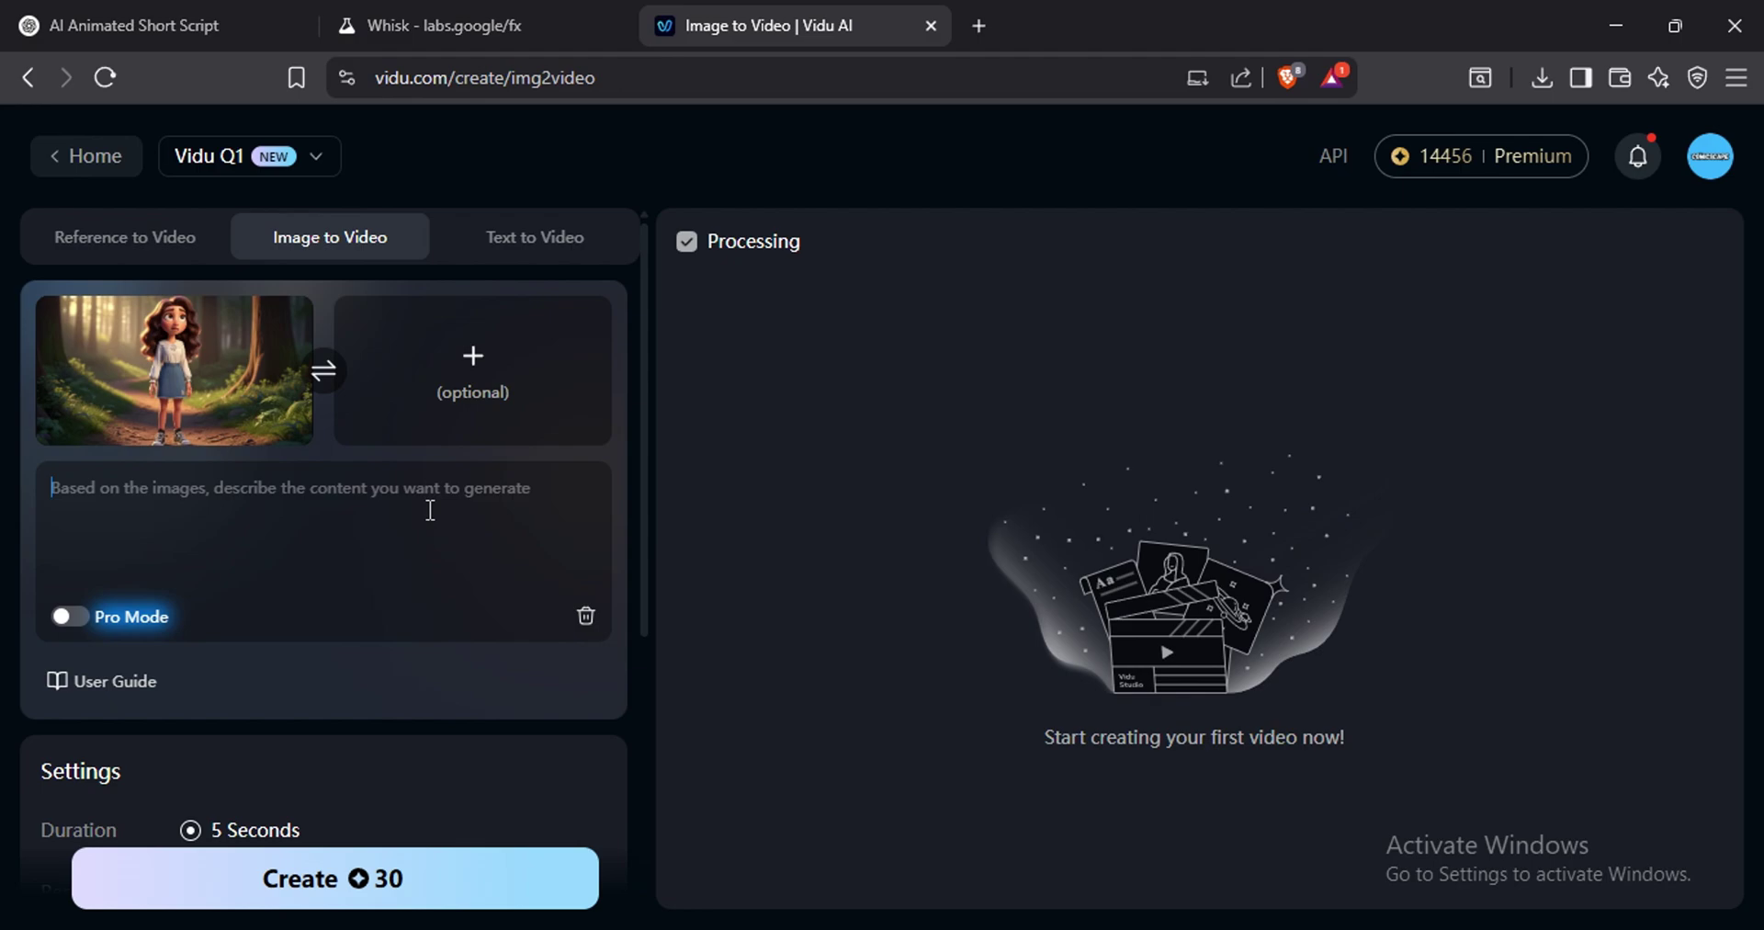
{"action": "right_click", "coordinate": [342, 526]}
{"action": "left_click", "coordinate": [371, 595]}
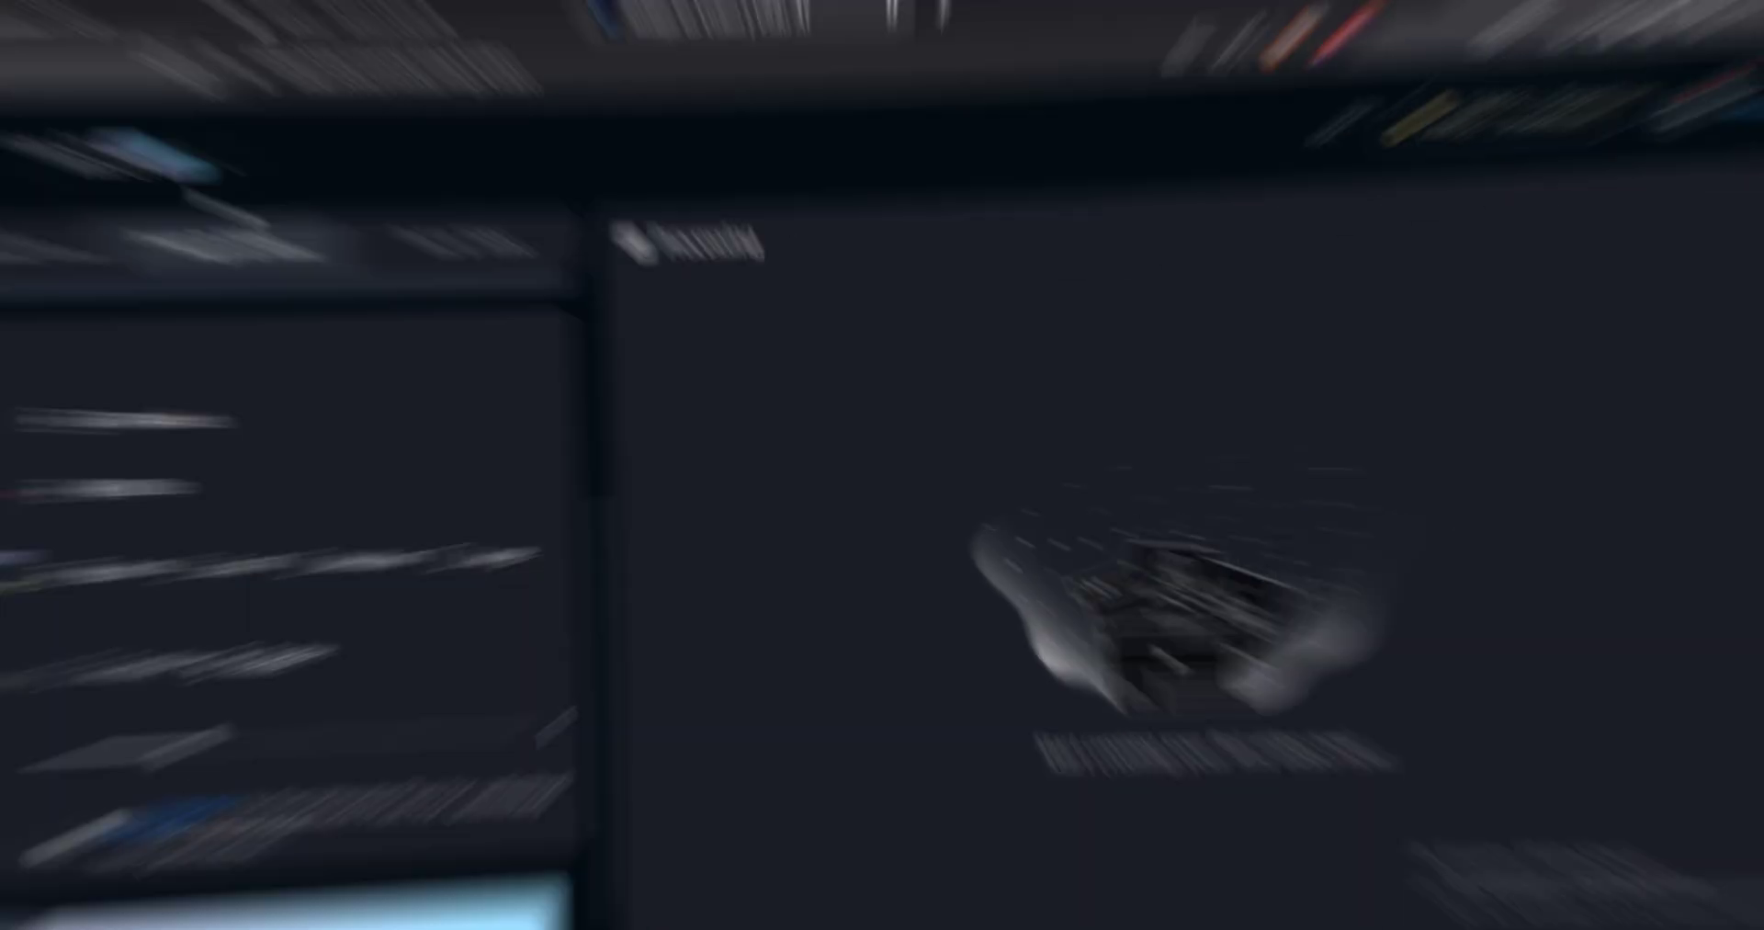
Step: Keep Vidu Q1 as the video model and review the remaining settings
{"action": "left_click", "coordinate": [316, 156]}
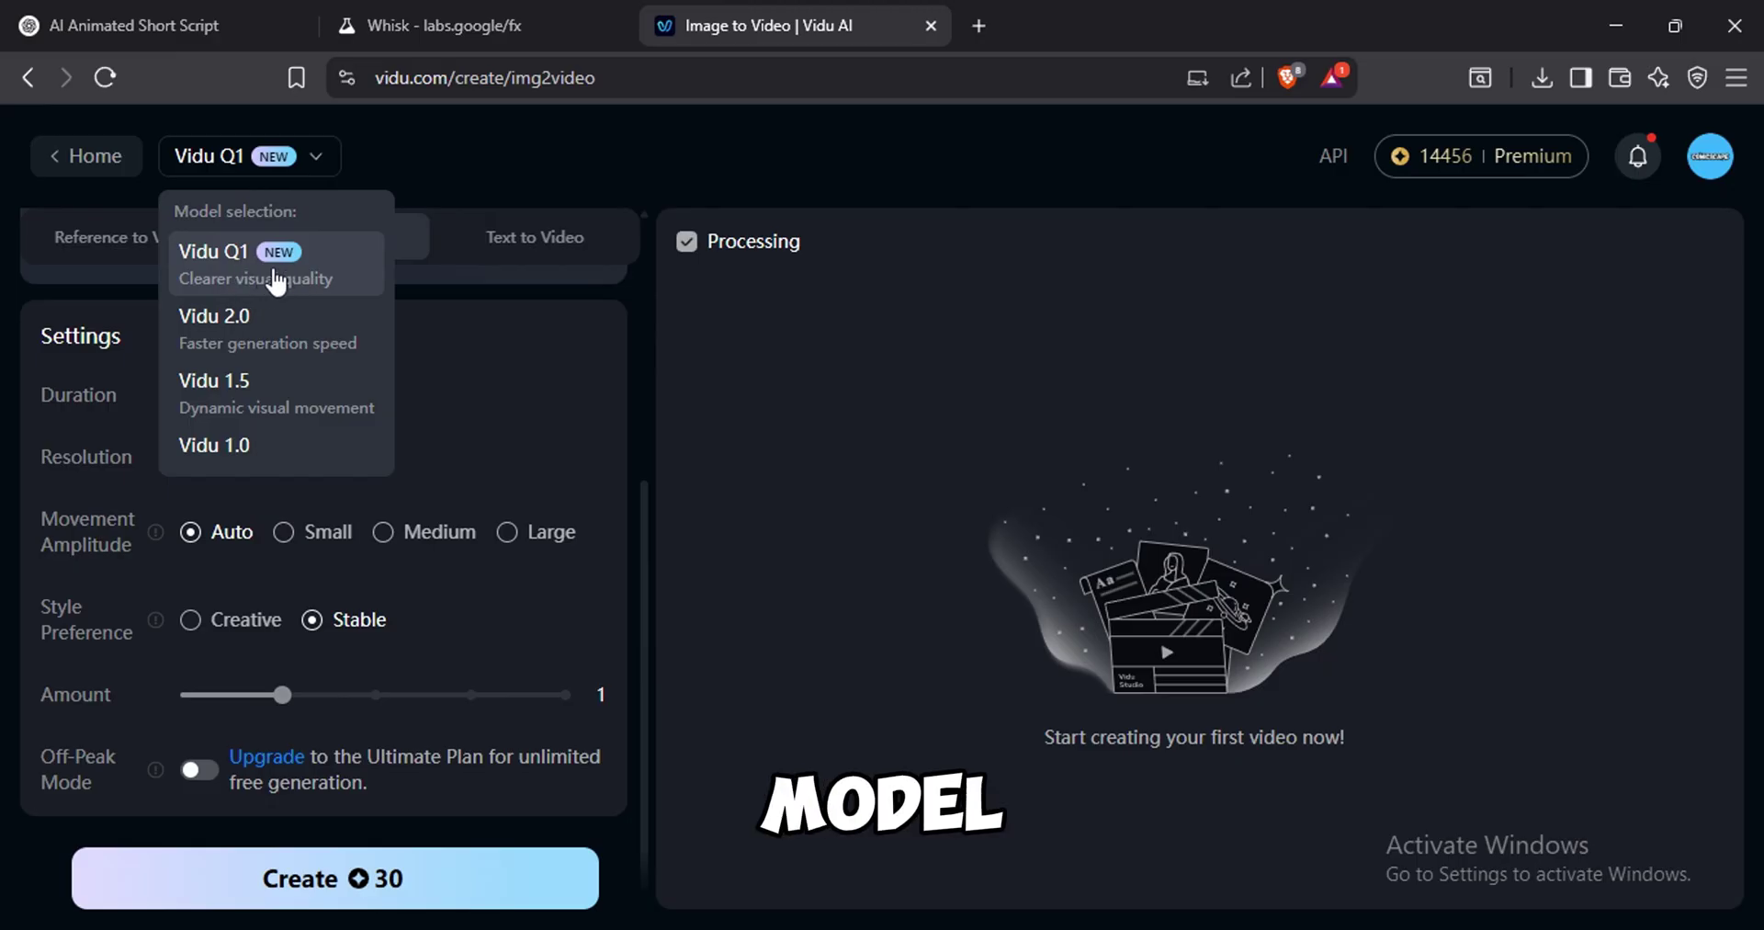
{"action": "left_click", "coordinate": [314, 164]}
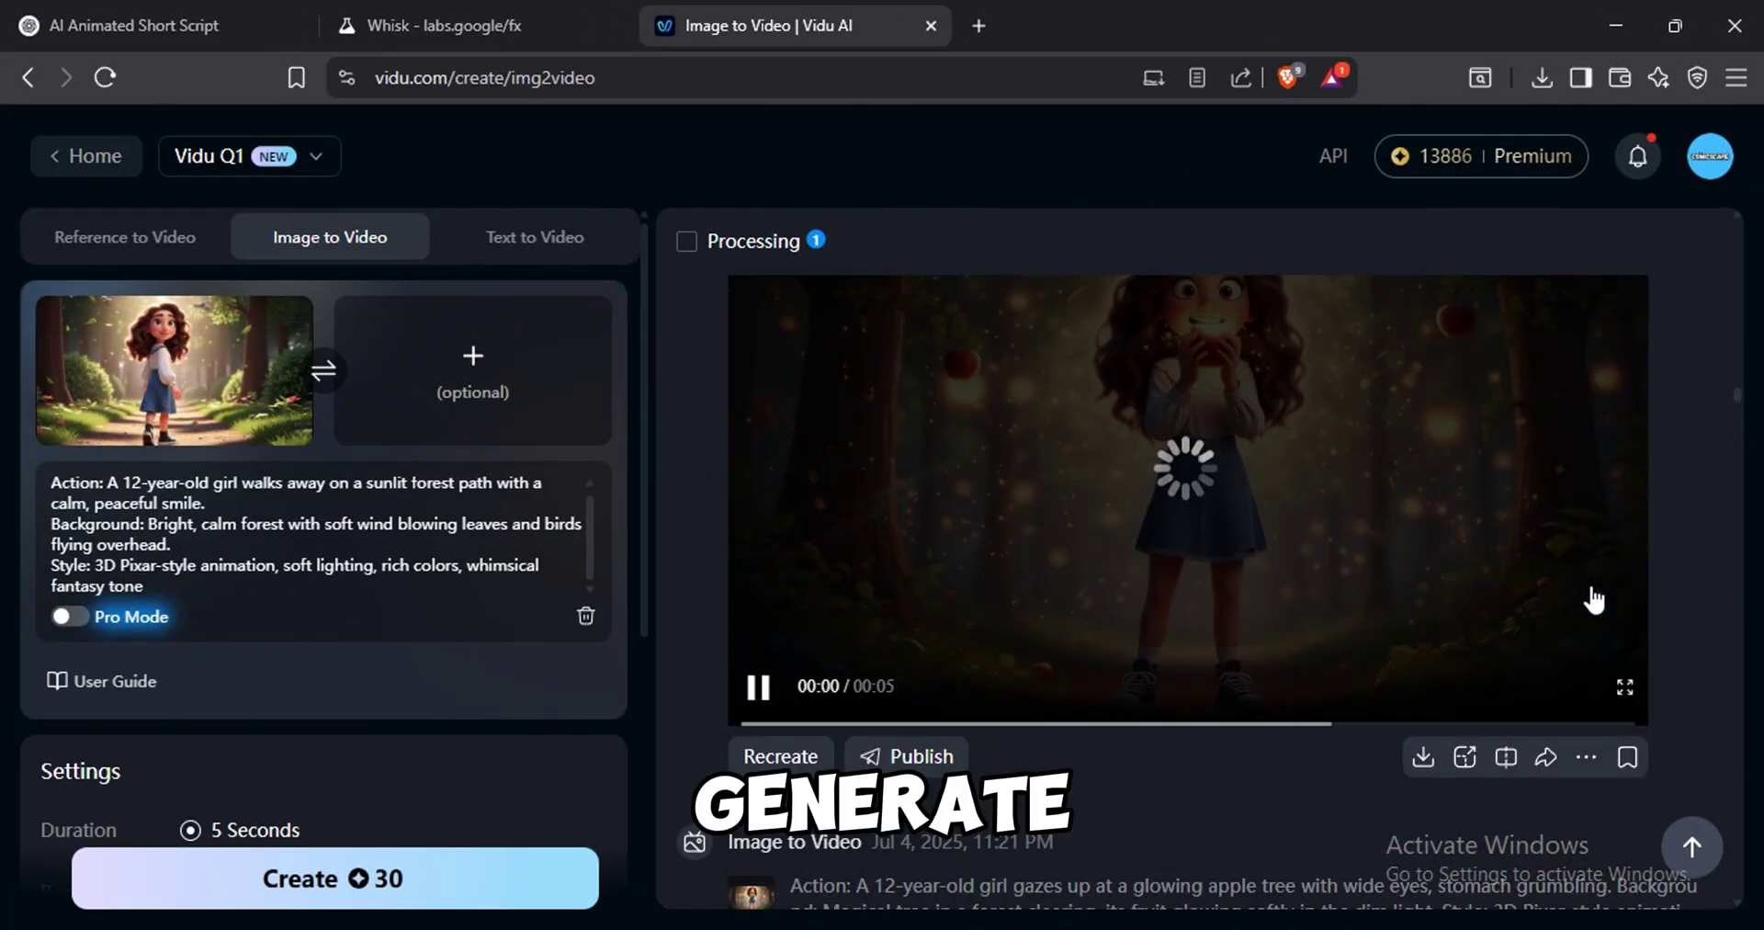
{"action": "scroll", "coordinate": [1594, 600], "scroll_direction": "down", "scroll_amount": 15}
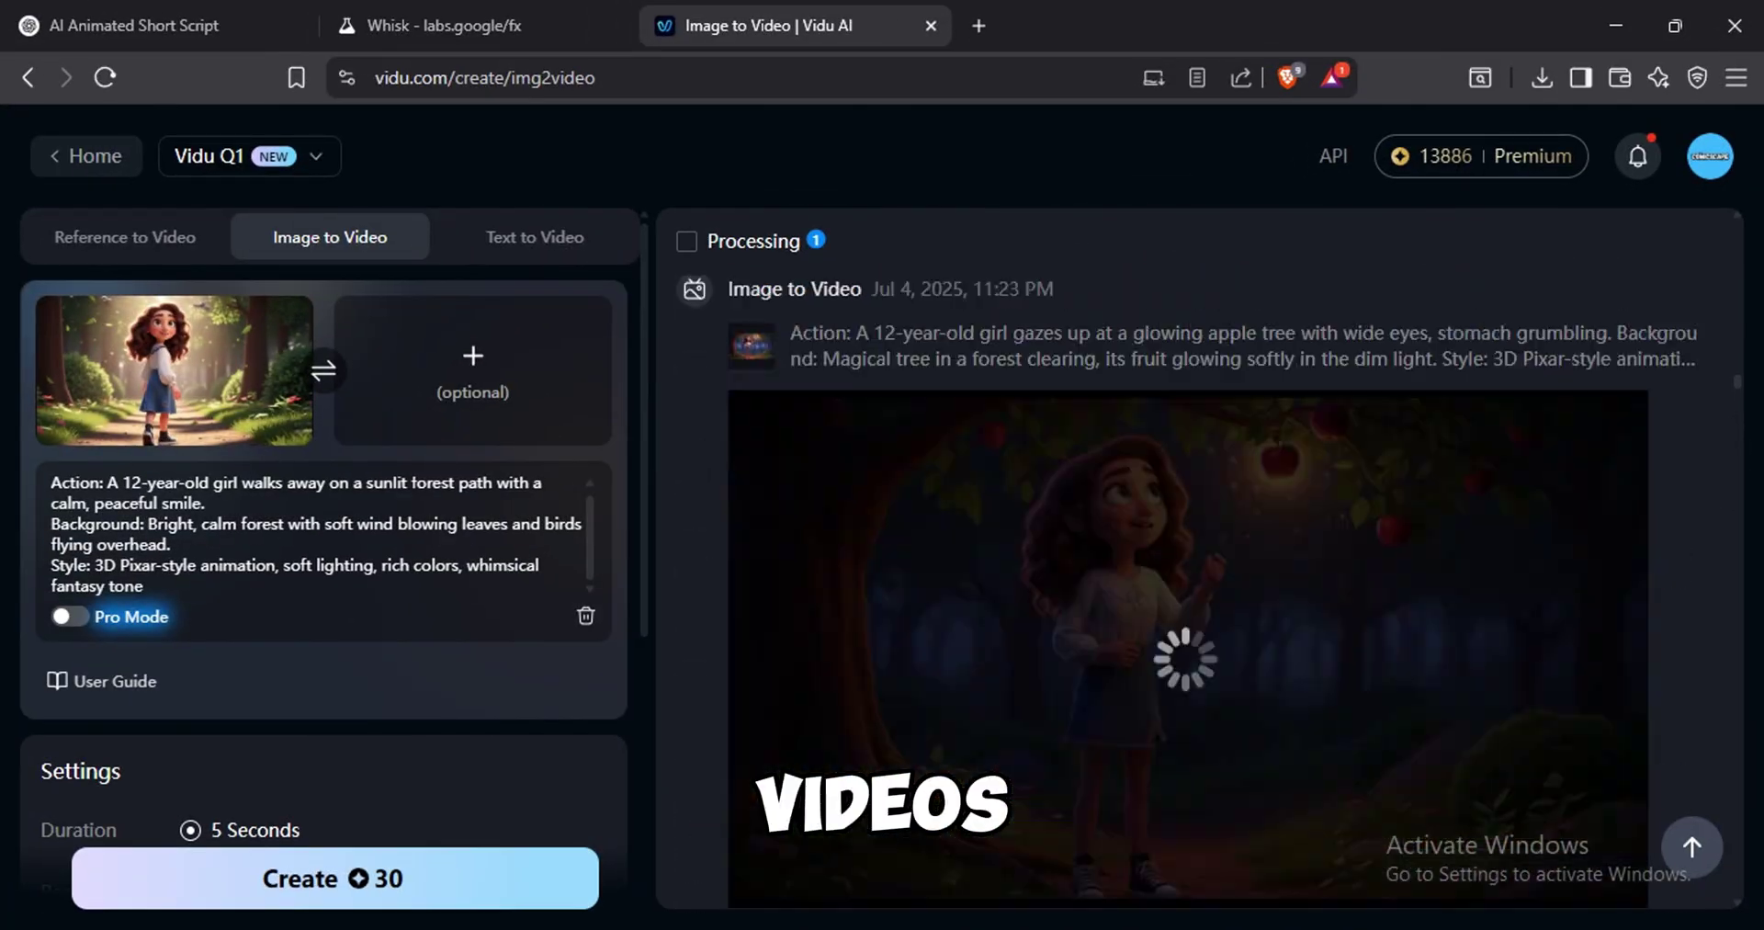
{"action": "scroll", "coordinate": [1594, 600], "scroll_direction": "down", "scroll_amount": 10}
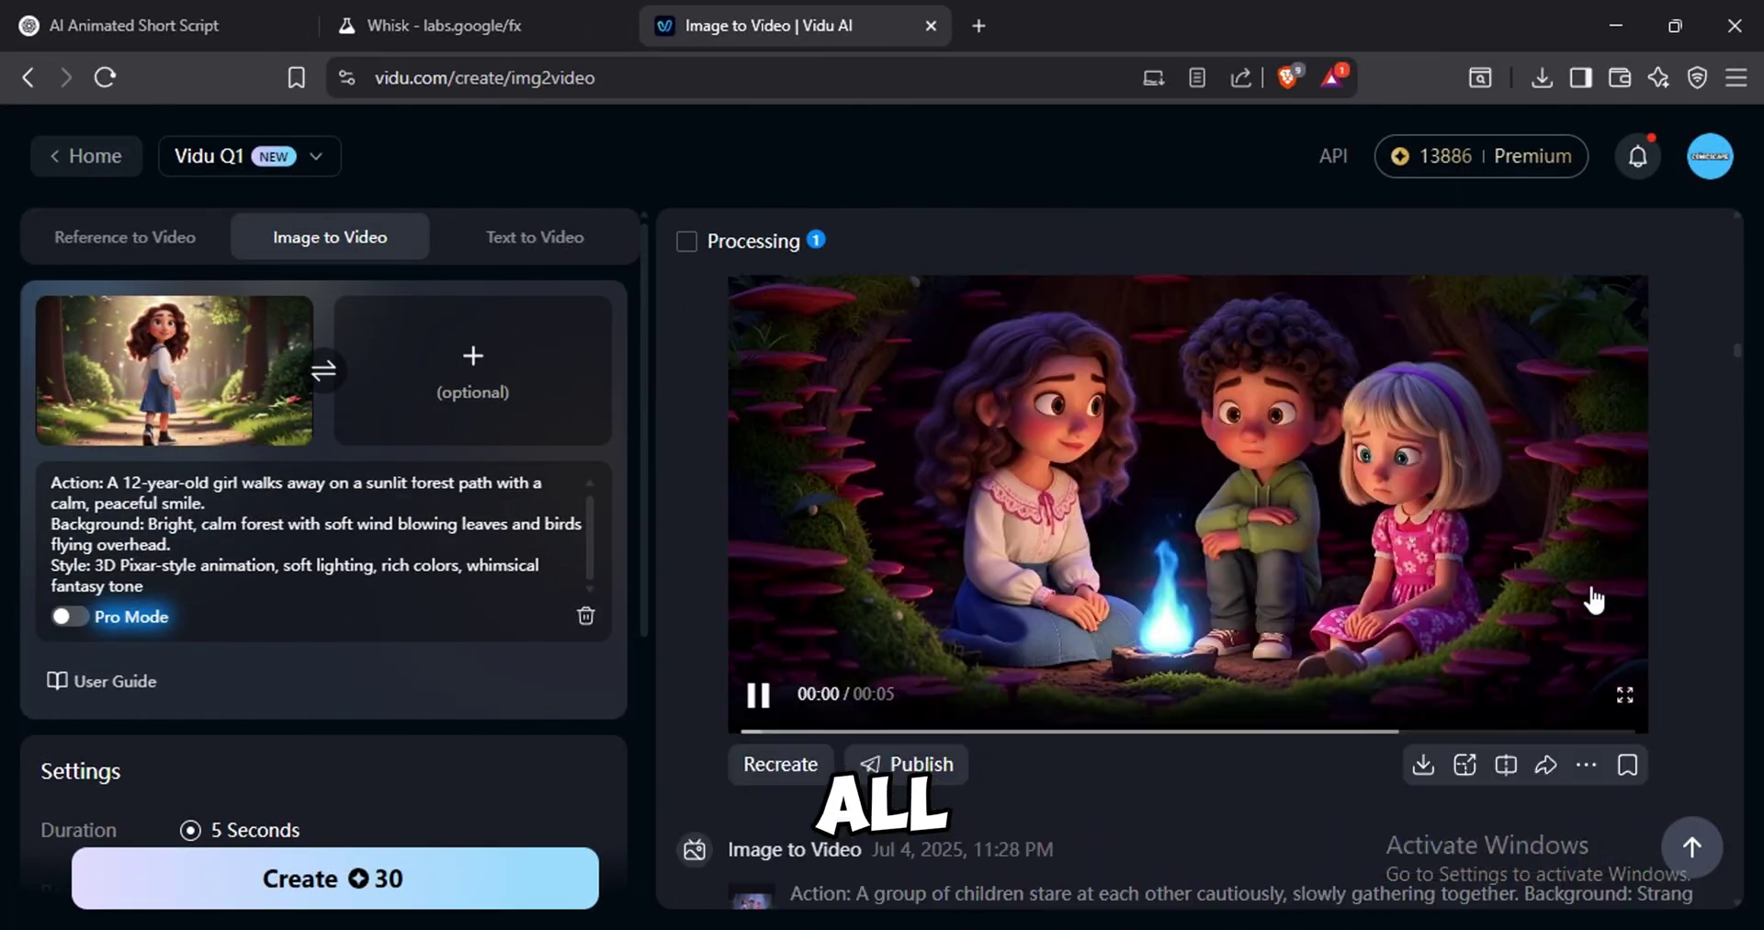
{"action": "scroll", "coordinate": [1594, 599], "scroll_direction": "down", "scroll_amount": 10}
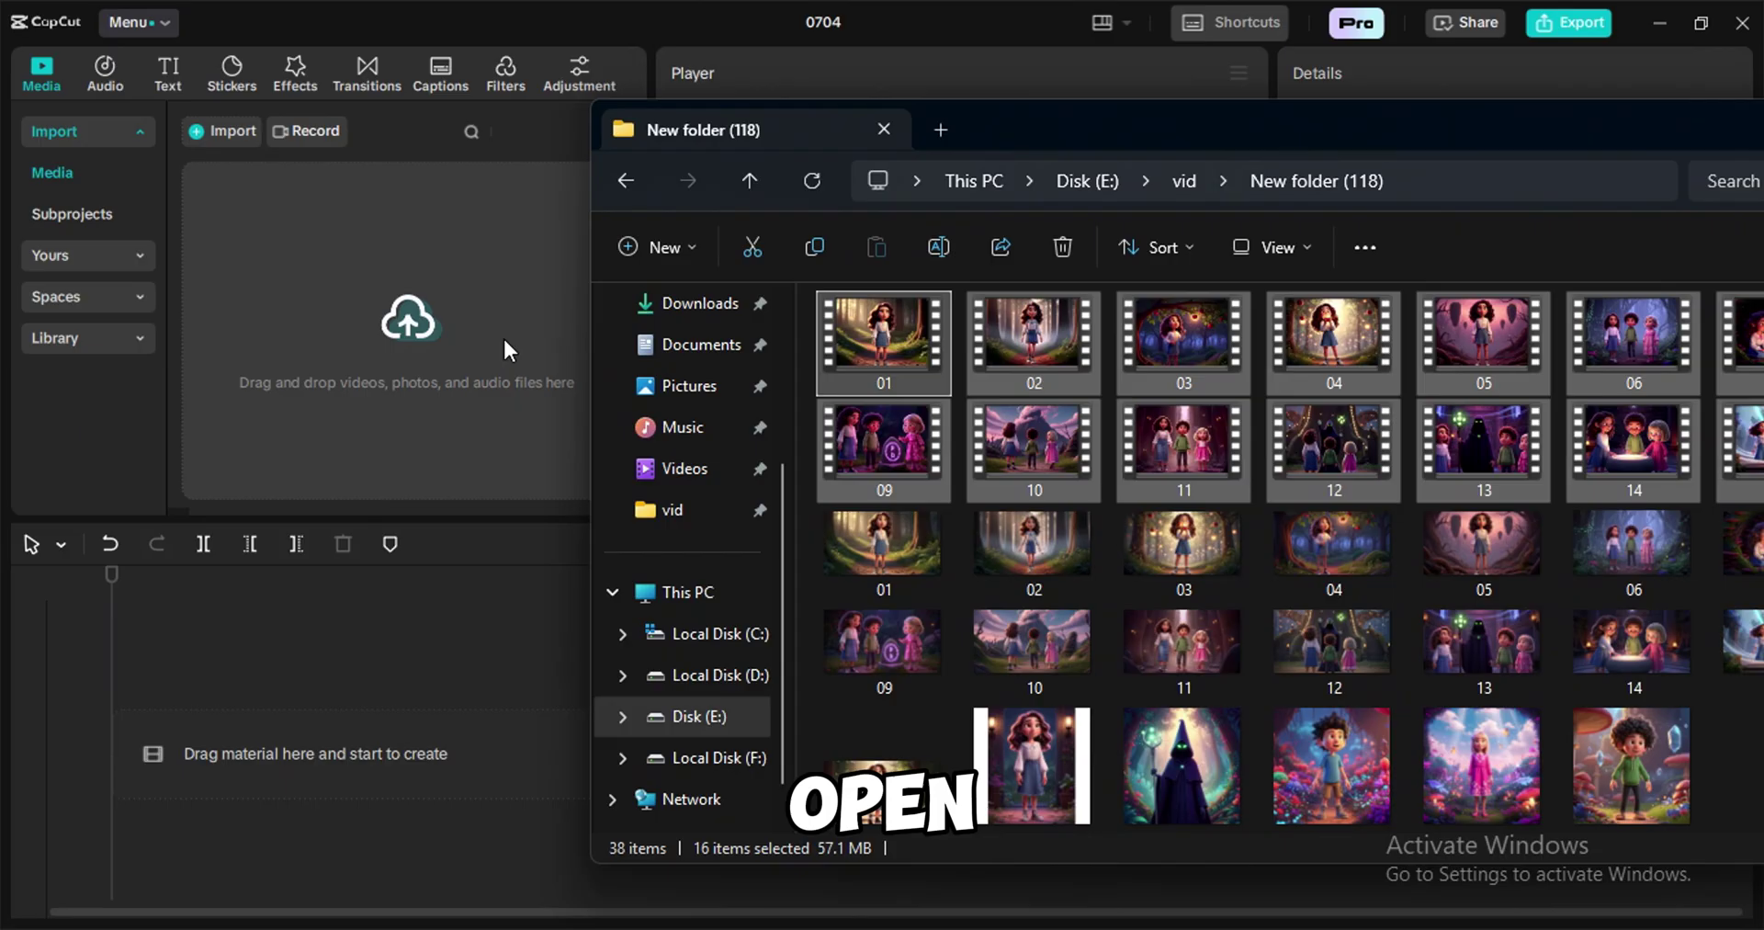
Step: Import the selected numbered story clips and place them on the CapCut timeline
{"action": "key", "text": "Return"}
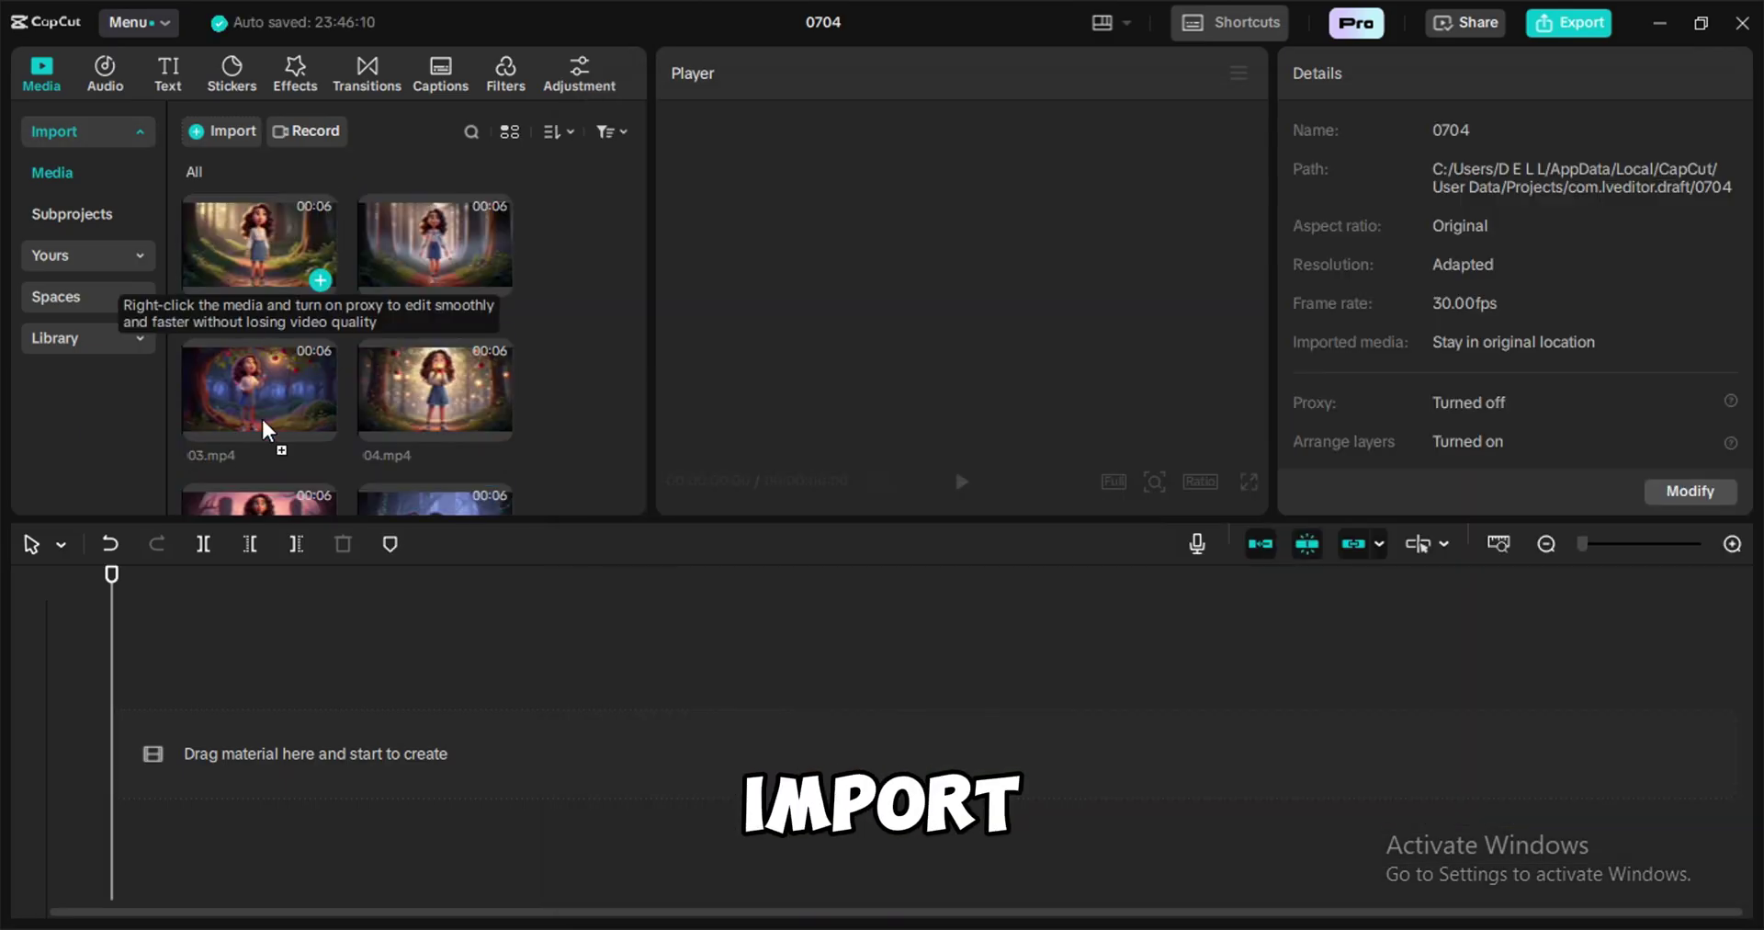
{"action": "left_click_drag", "start_coordinate": [315, 276], "coordinate": [248, 744]}
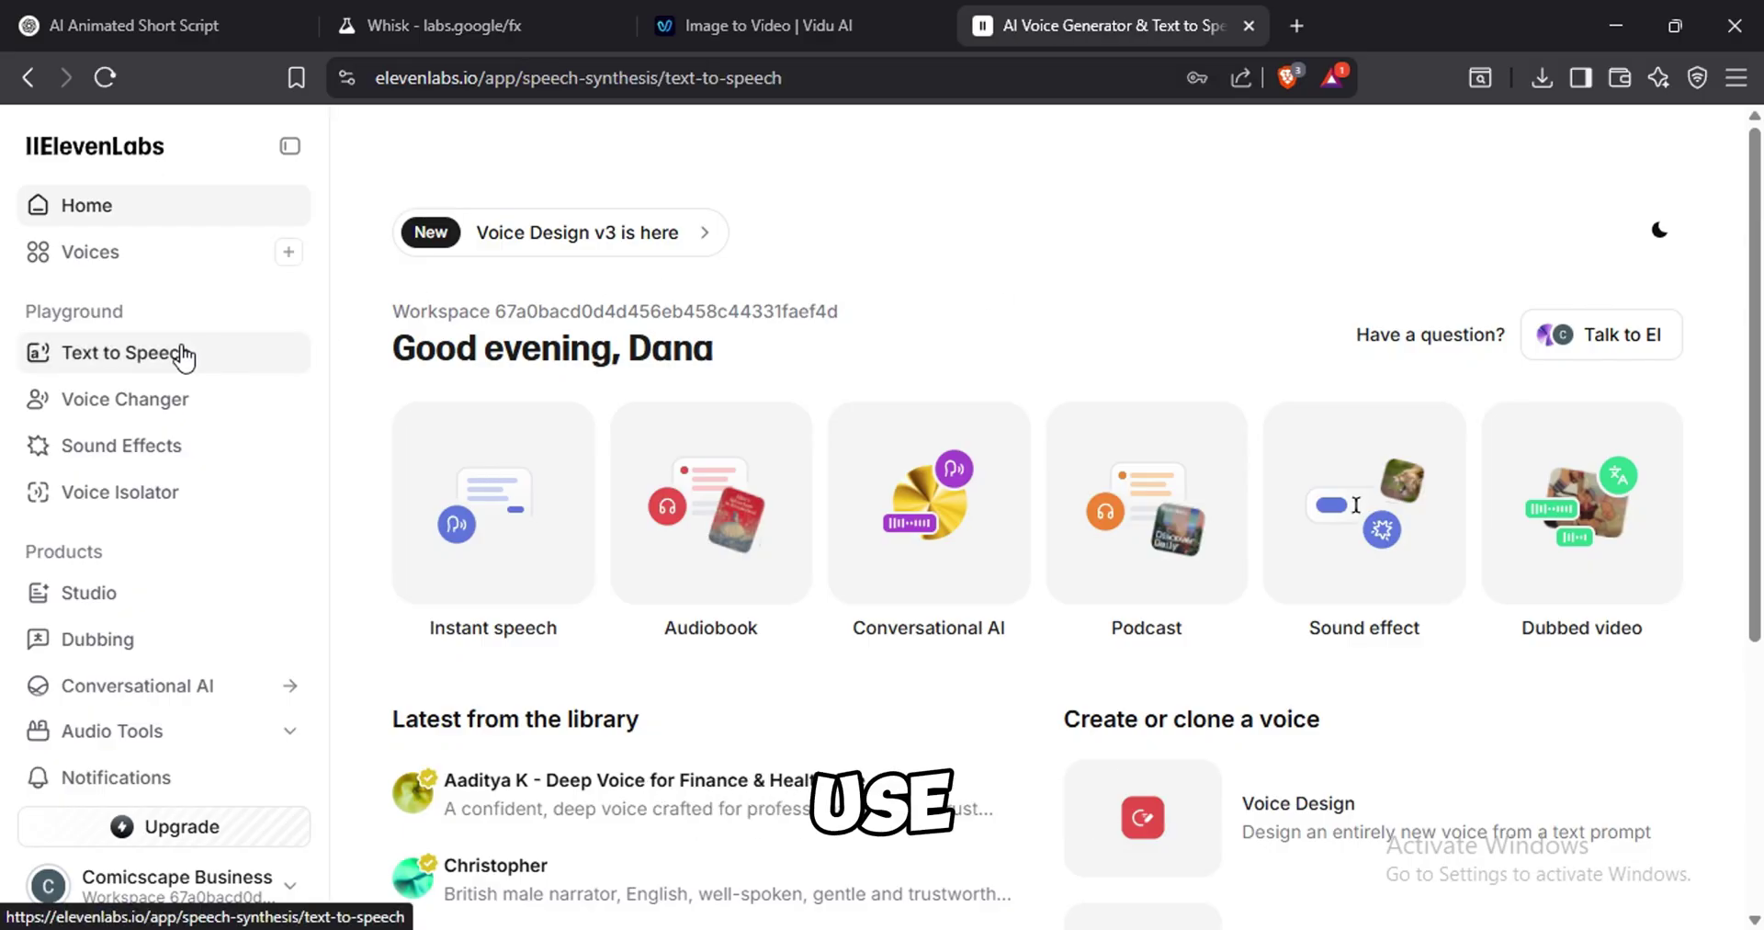
Step: Find Autumn Veil - Warm & Reflective via 'story', add it to My Voices, and select it for Text to Speech
{"action": "left_click", "coordinate": [184, 355]}
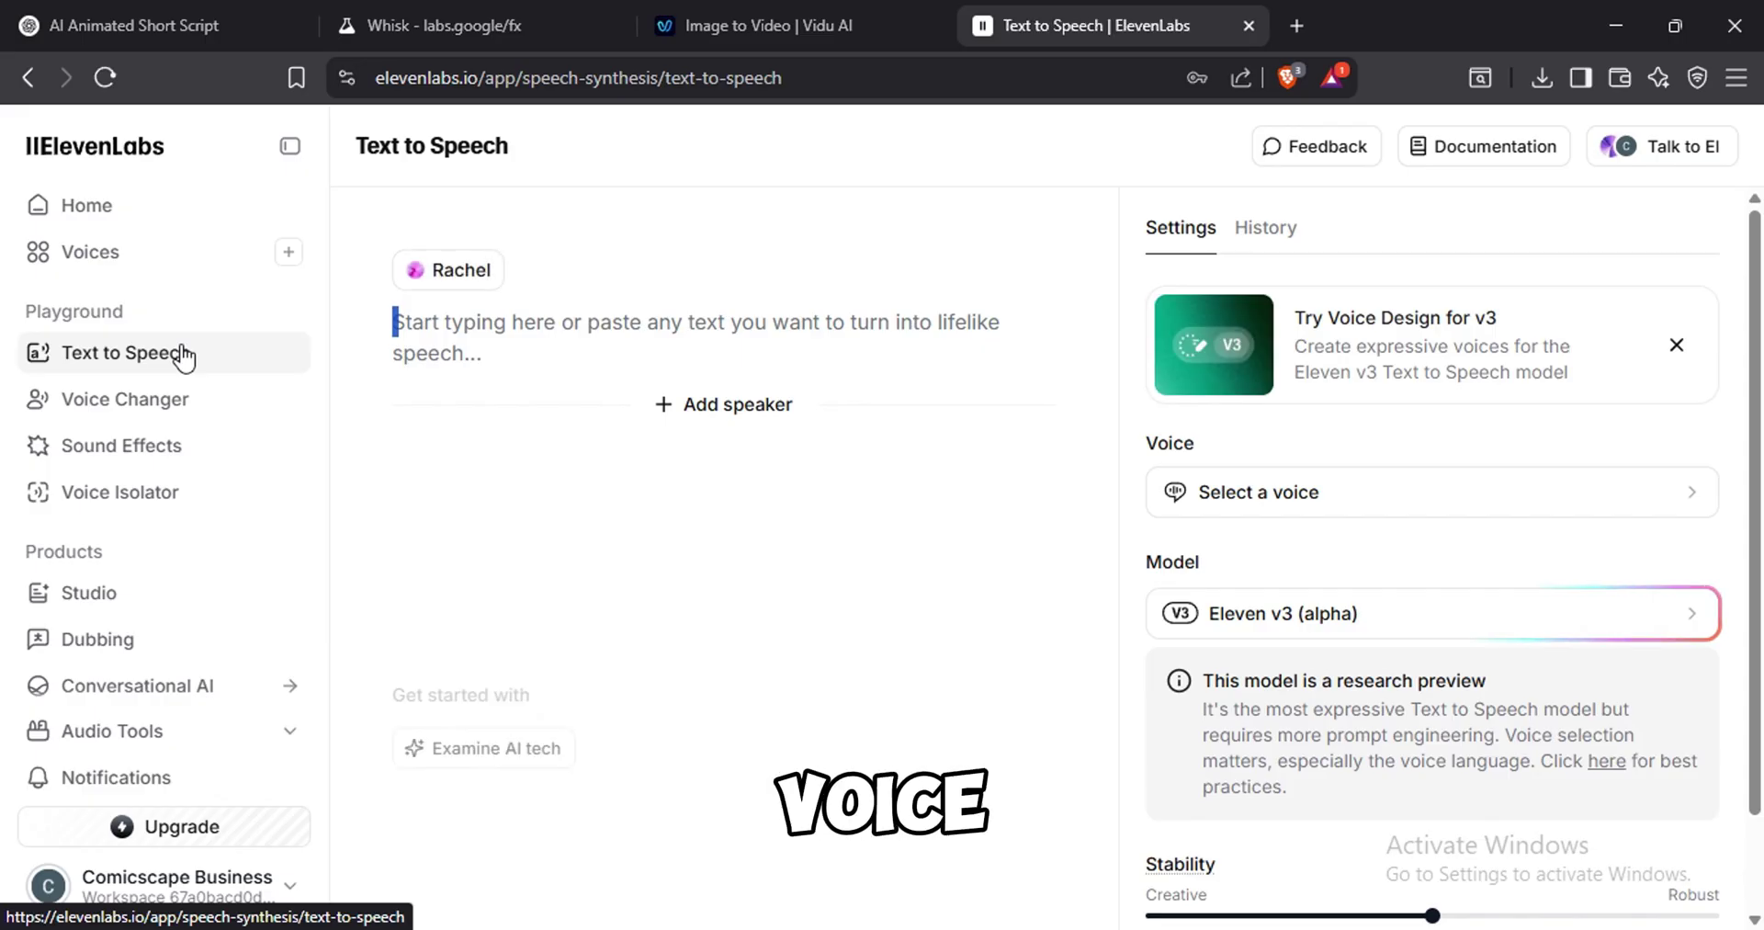
{"action": "left_click", "coordinate": [479, 280]}
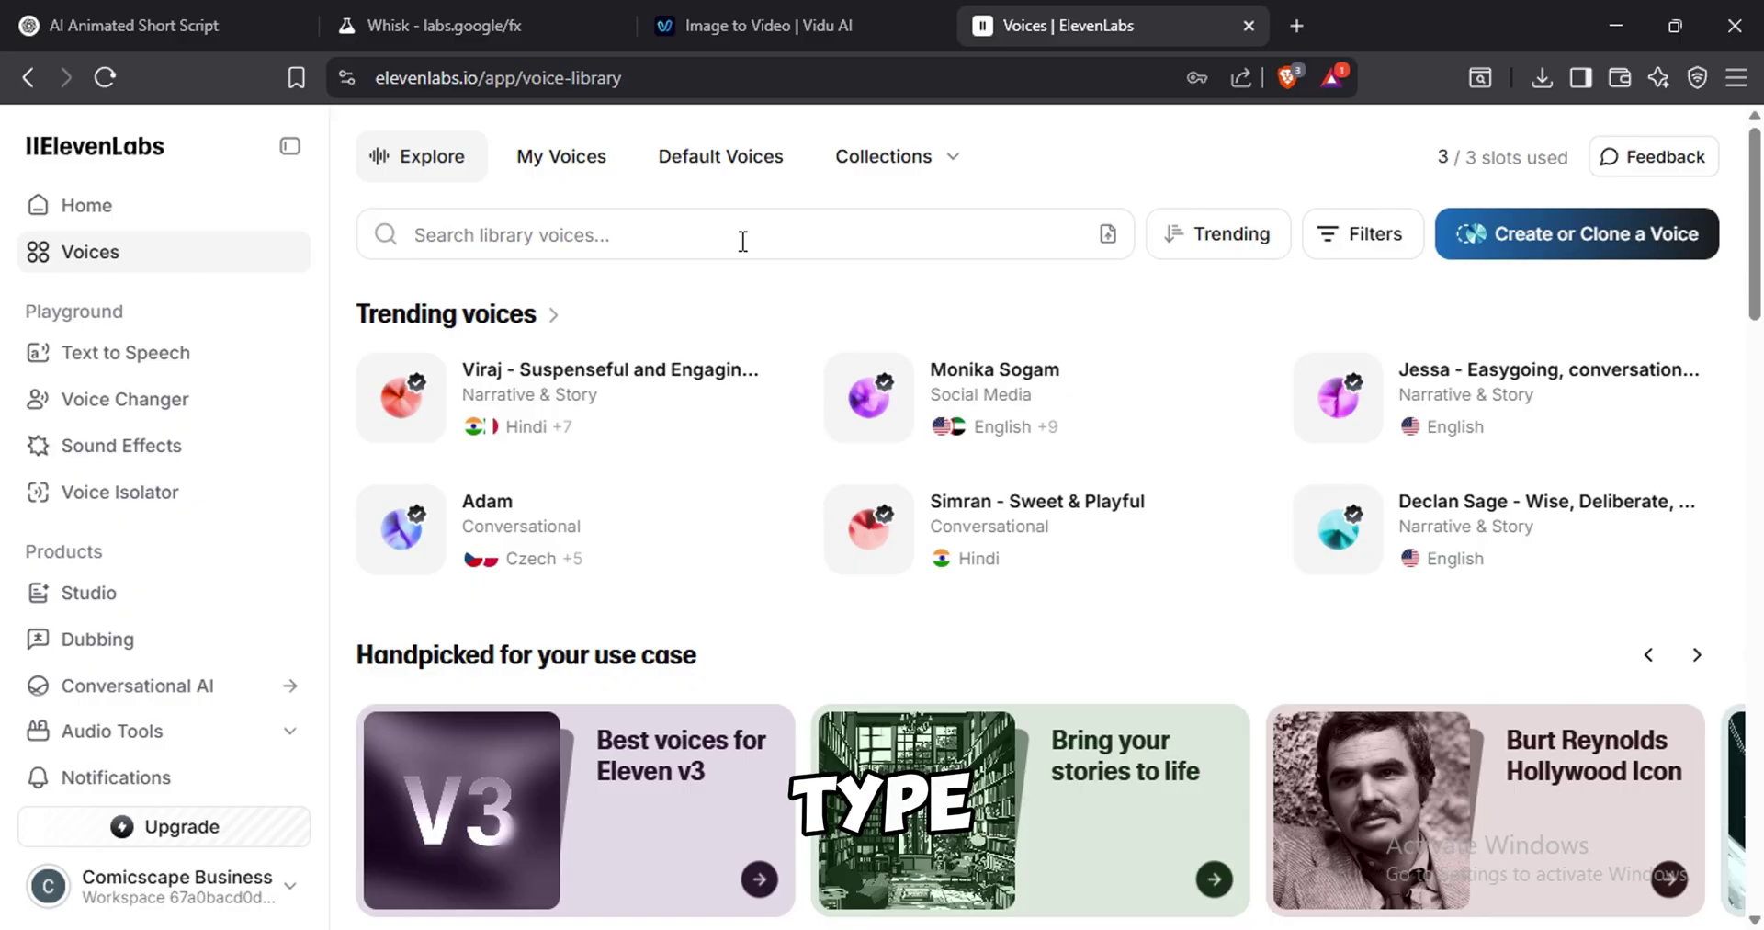
{"action": "type", "text": "story"}
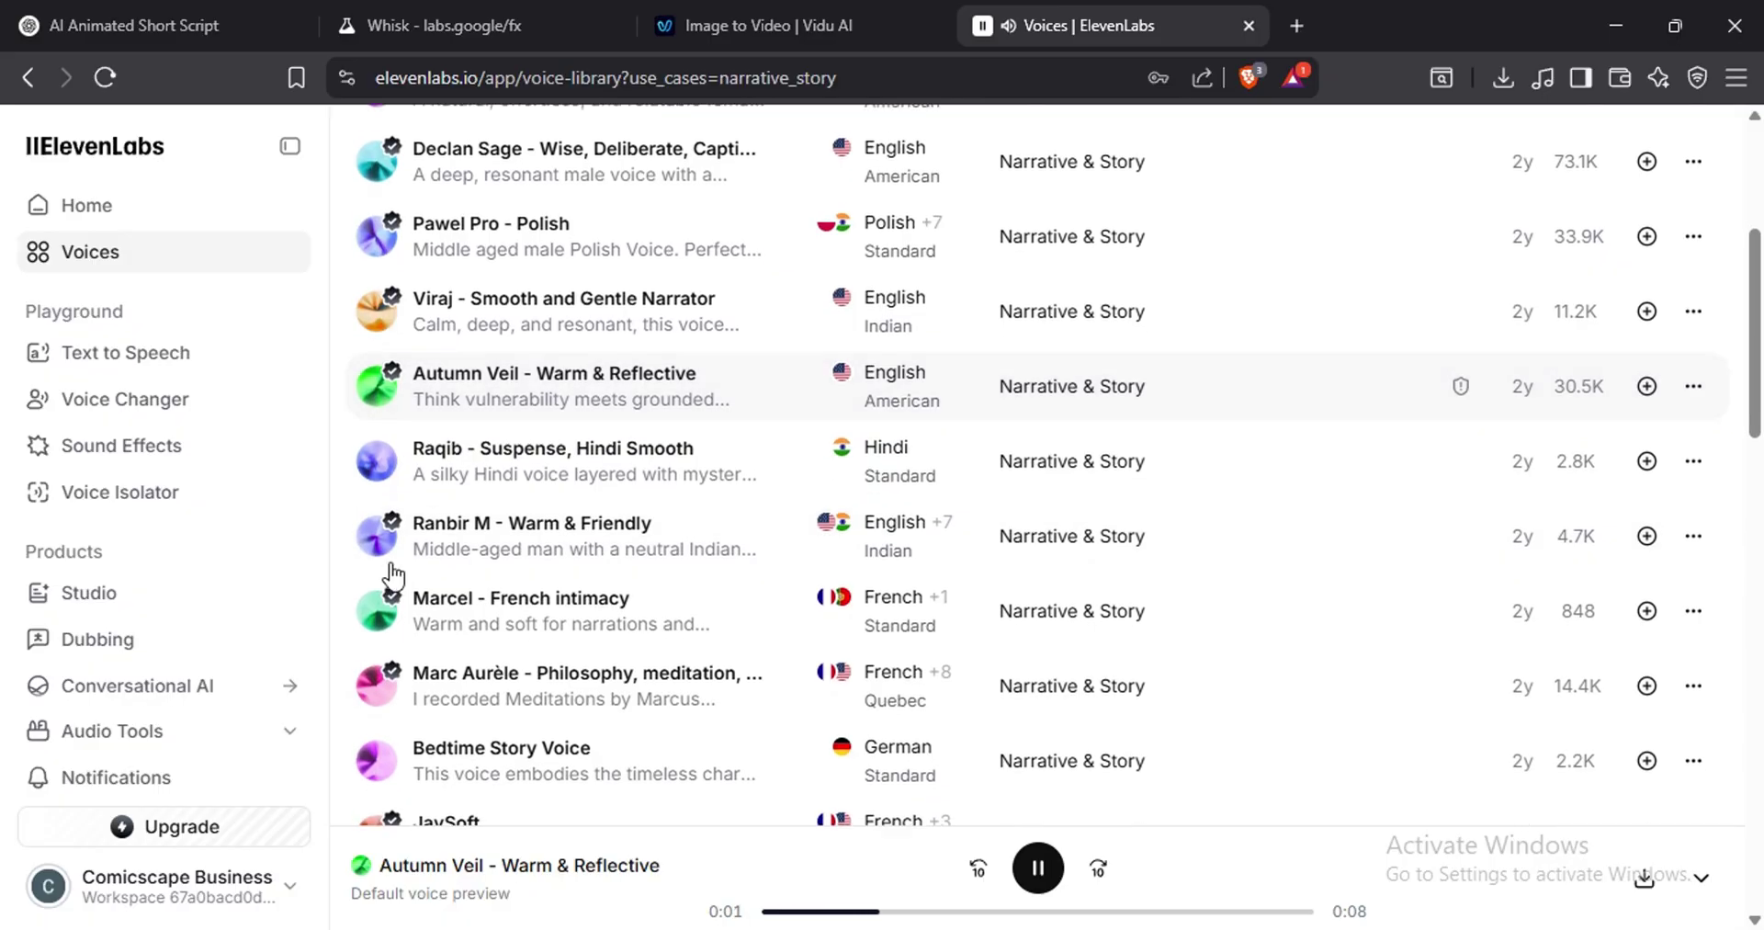
{"action": "scroll", "coordinate": [393, 551], "scroll_direction": "up", "scroll_amount": 1}
{"action": "left_click", "coordinate": [397, 448]}
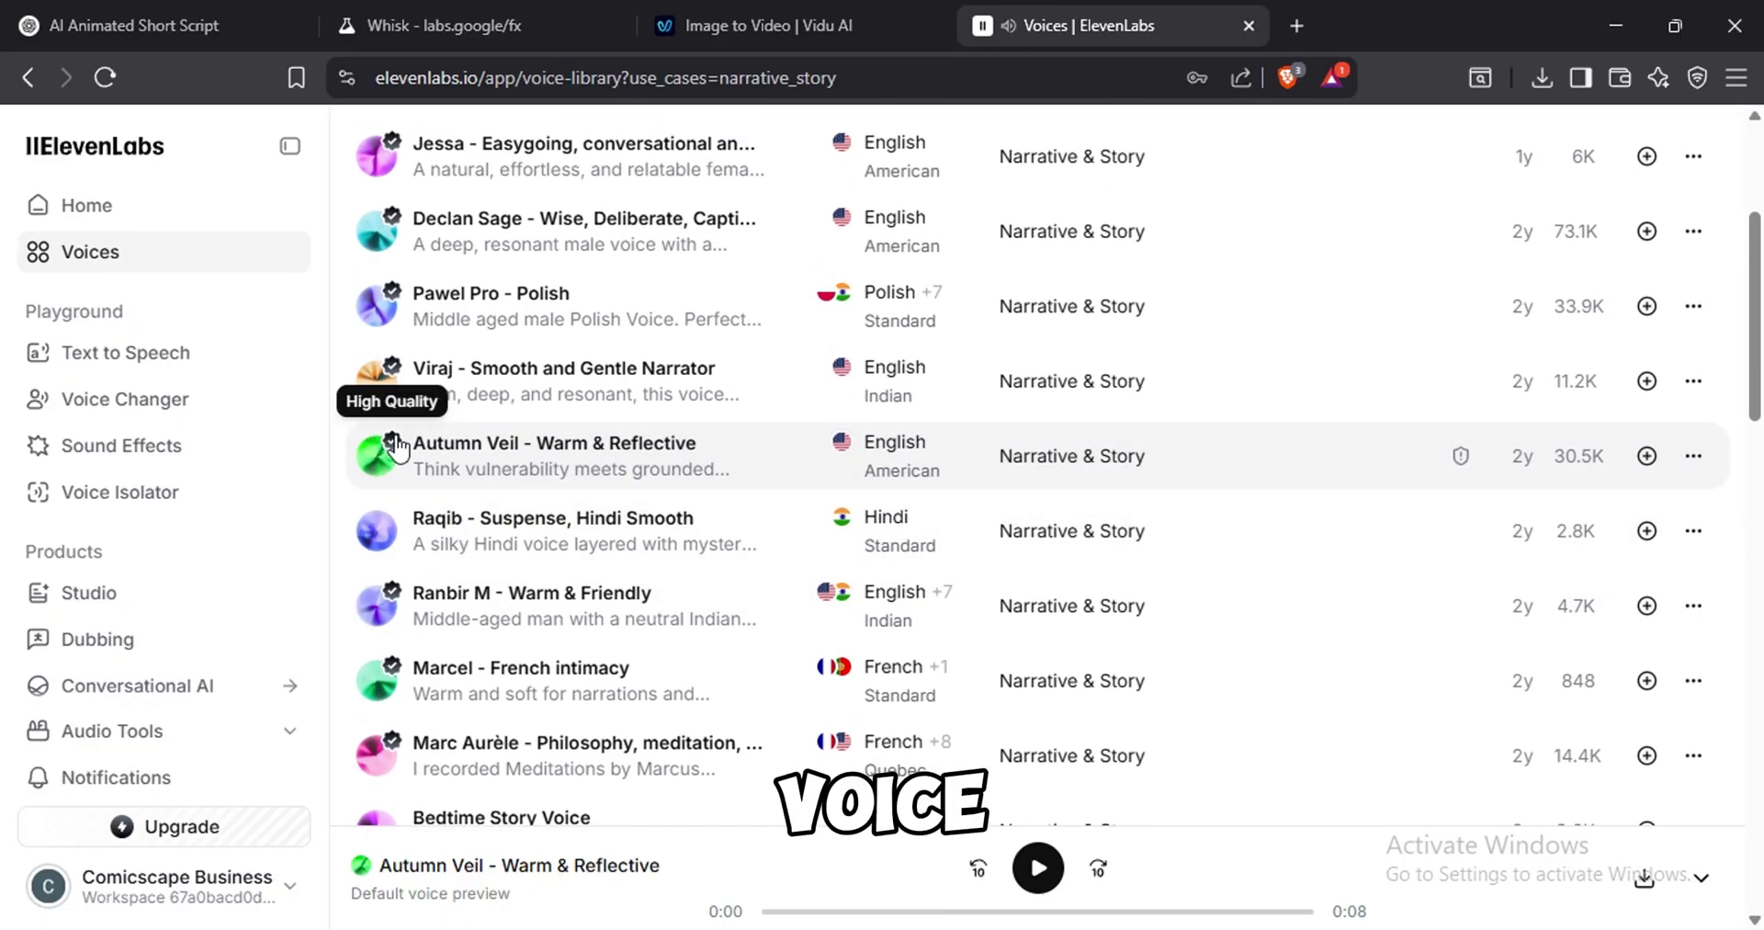
{"action": "left_click", "coordinate": [1661, 459]}
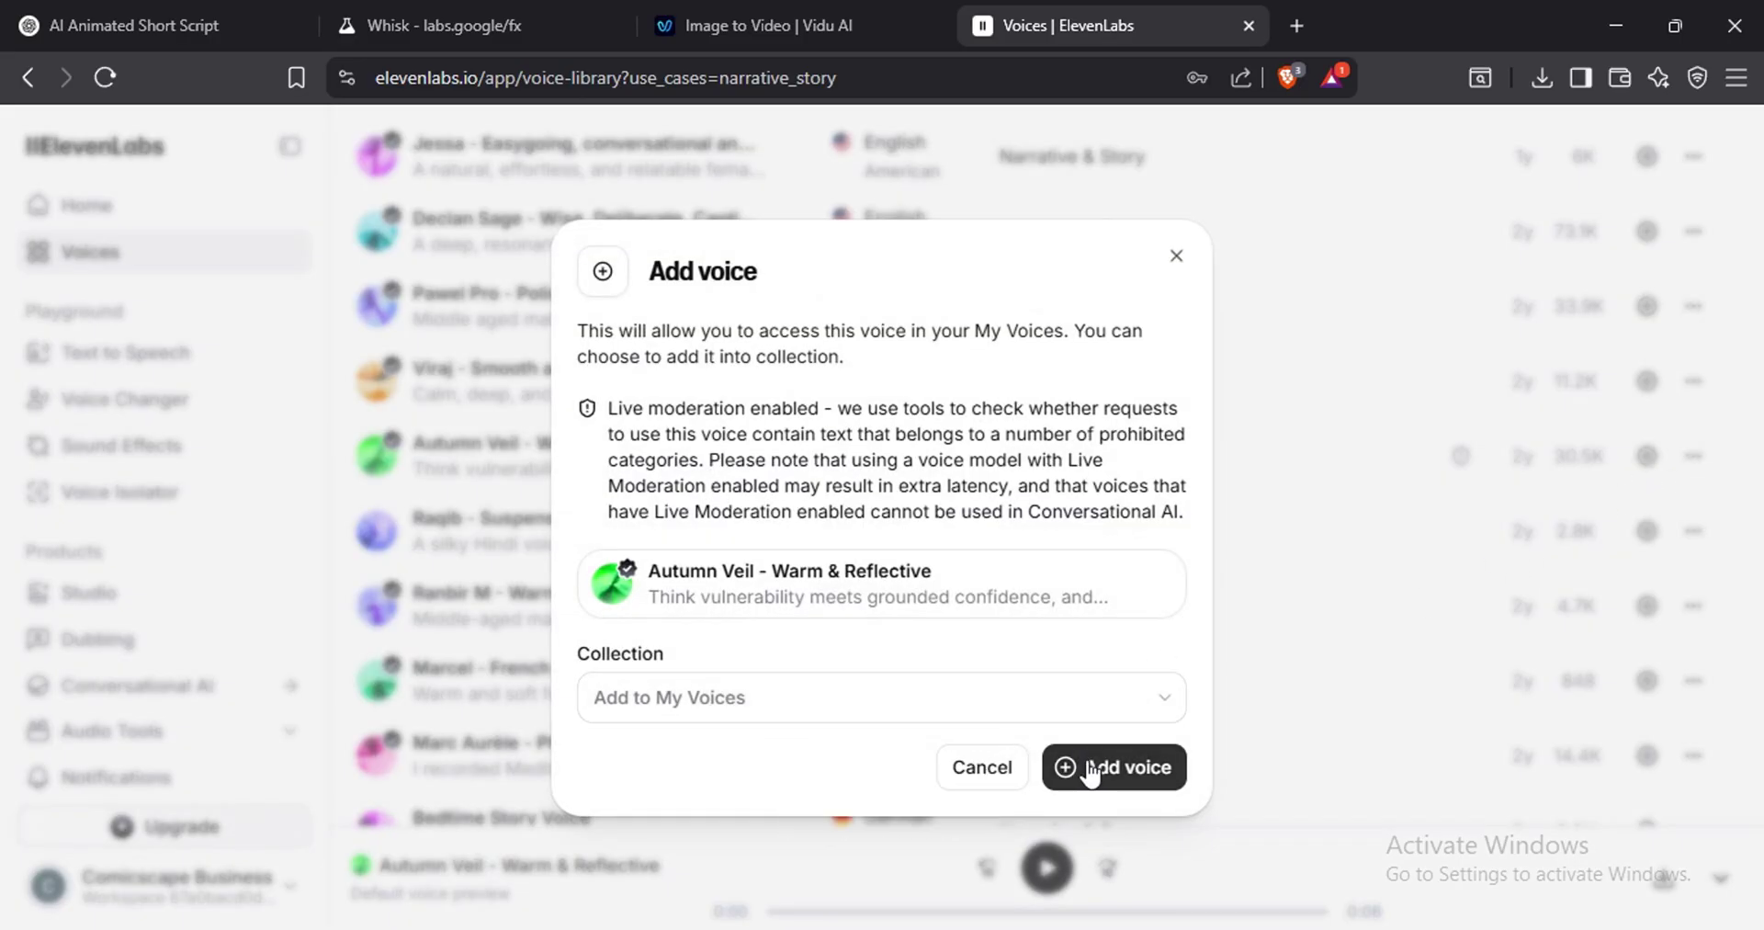
{"action": "left_click", "coordinate": [224, 358]}
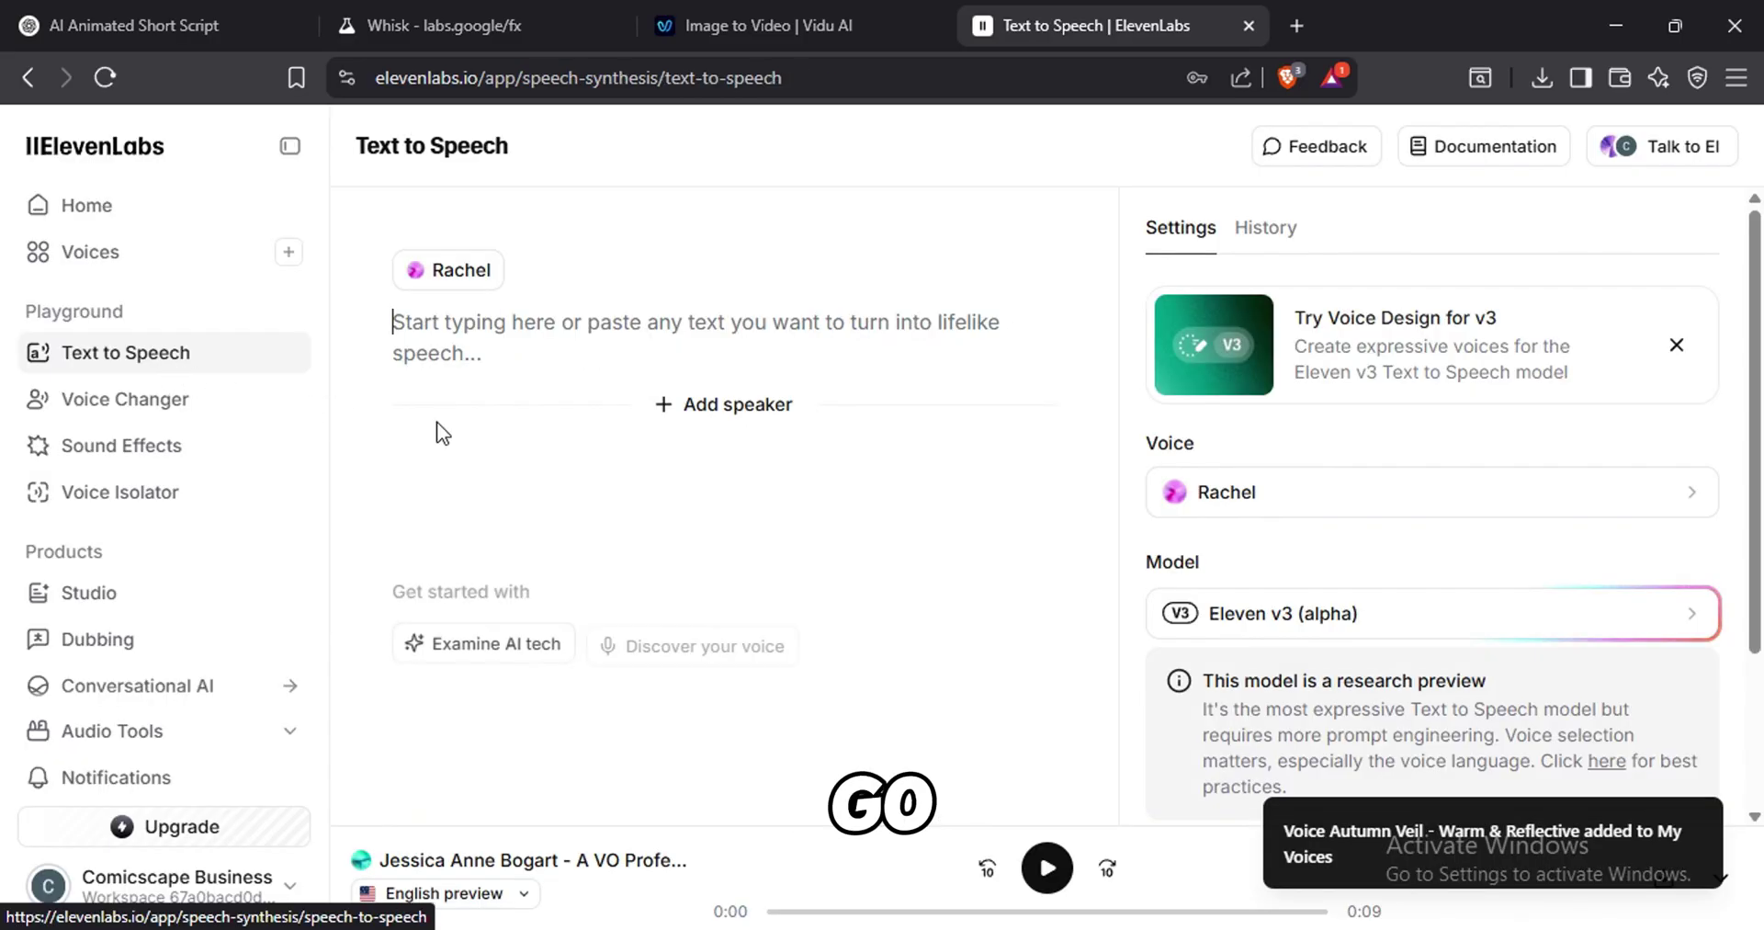
{"action": "left_click", "coordinate": [1257, 503]}
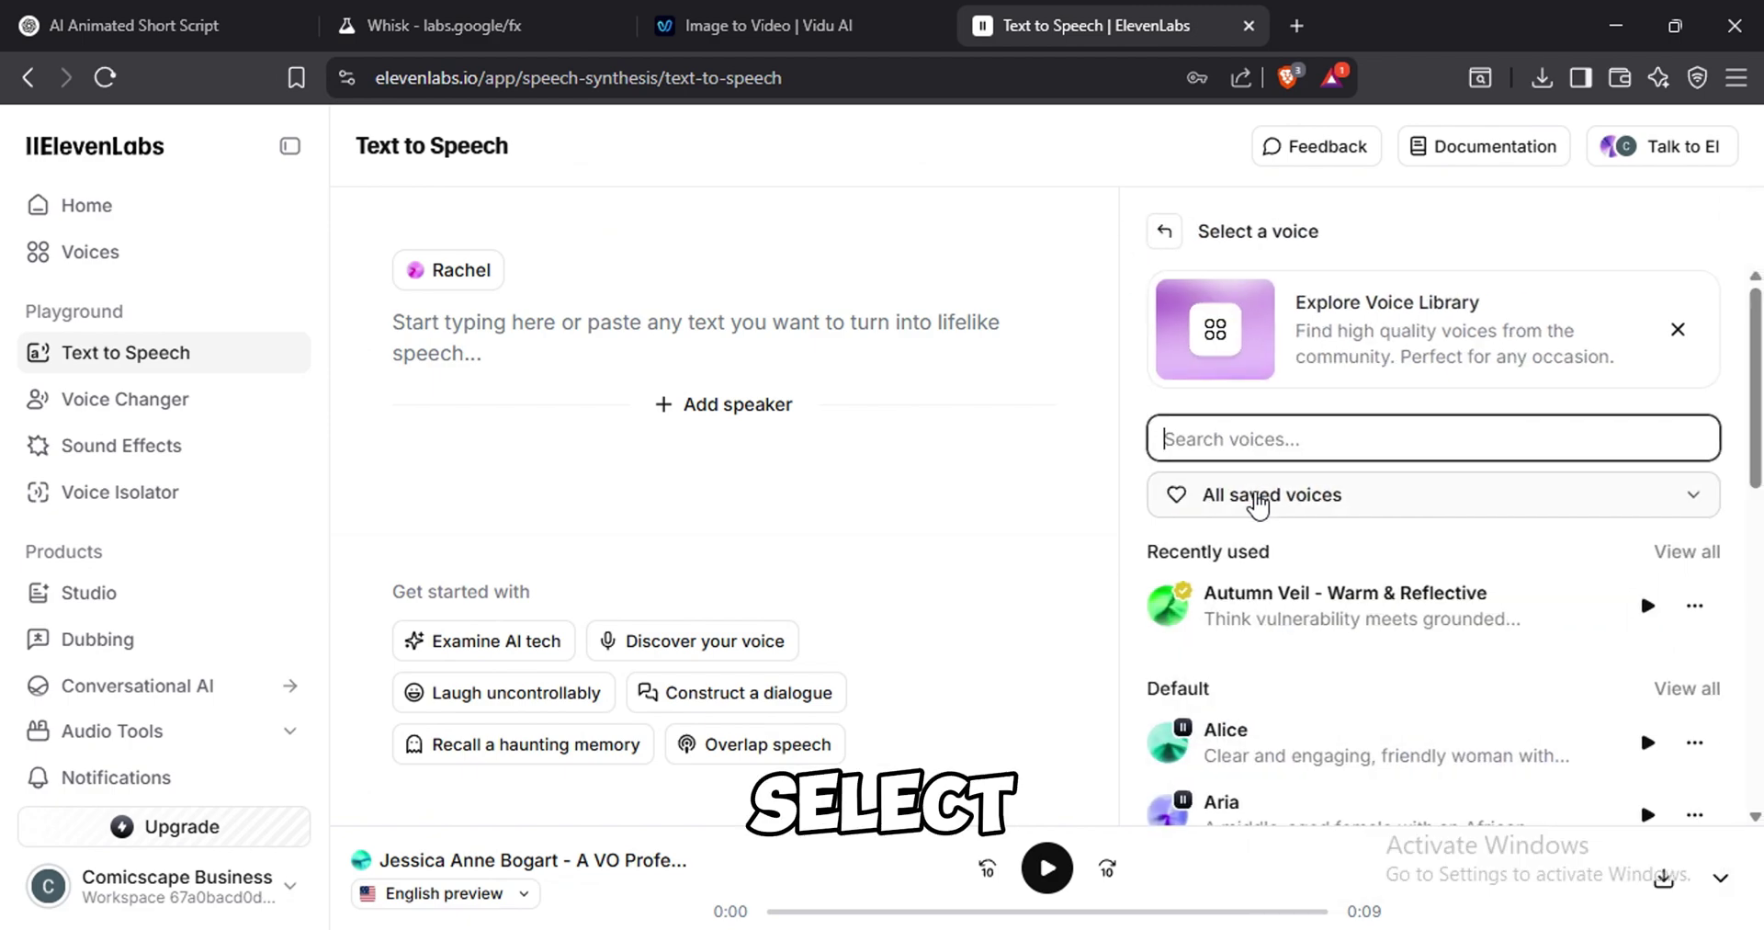
{"action": "left_click", "coordinate": [1266, 615]}
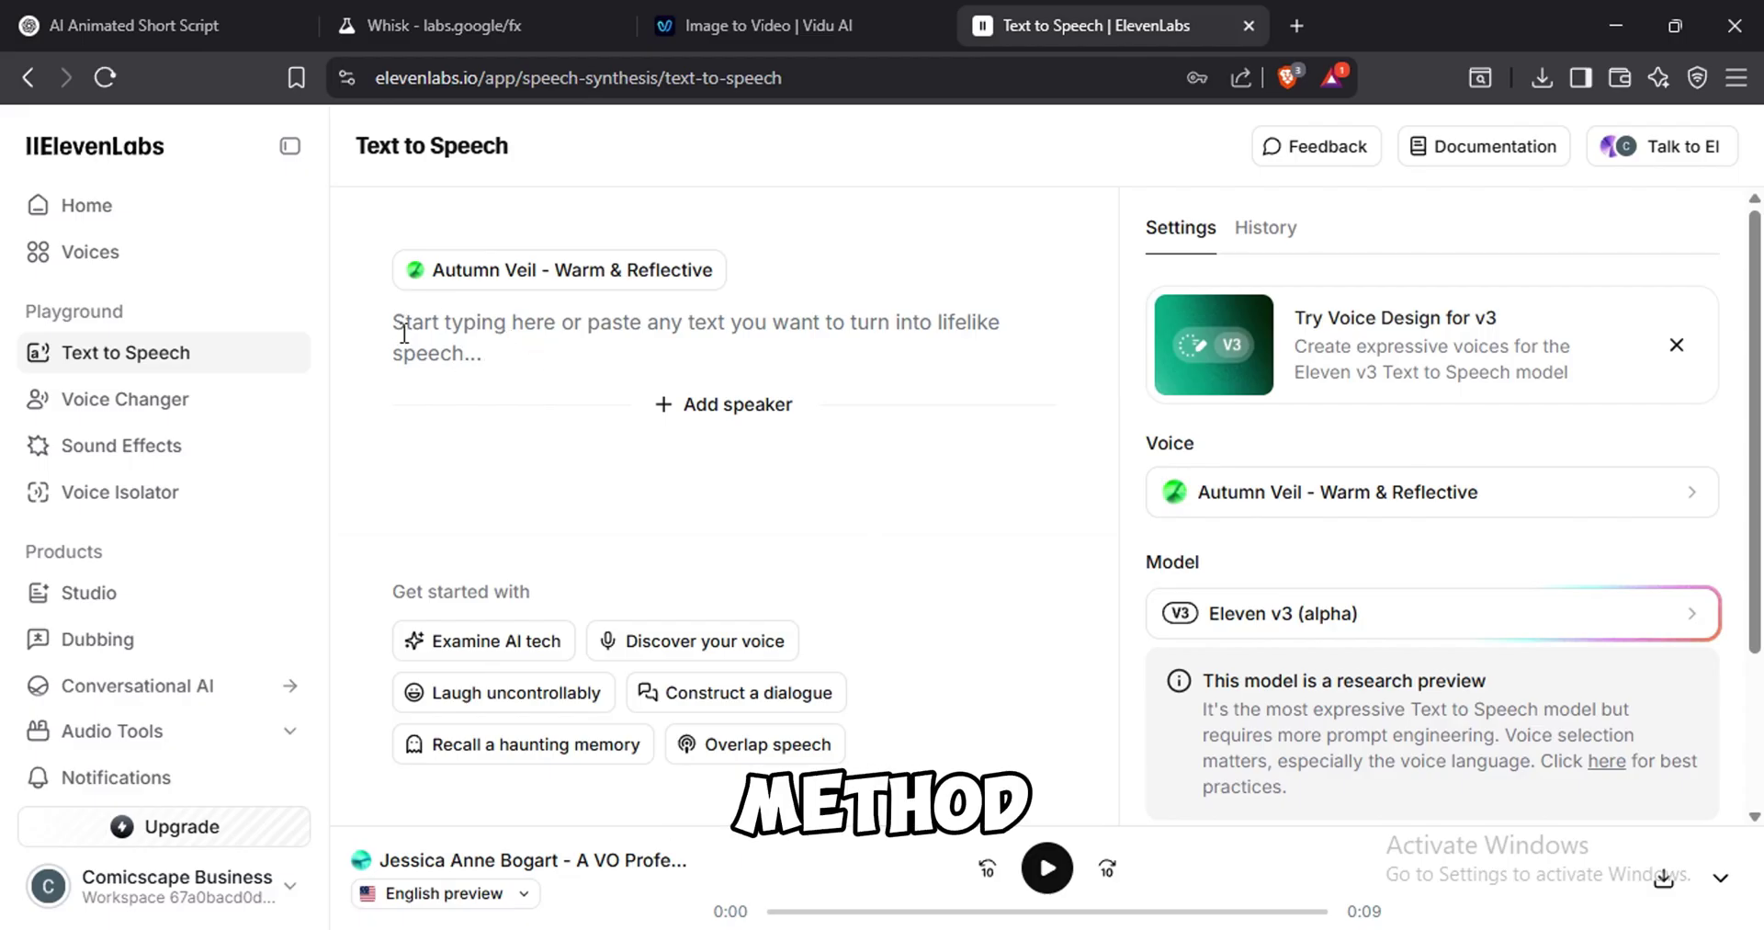
Step: Ask ChatGPT for all narration parts in one paragraph and copy the result
{"action": "key", "text": "ctrl+1"}
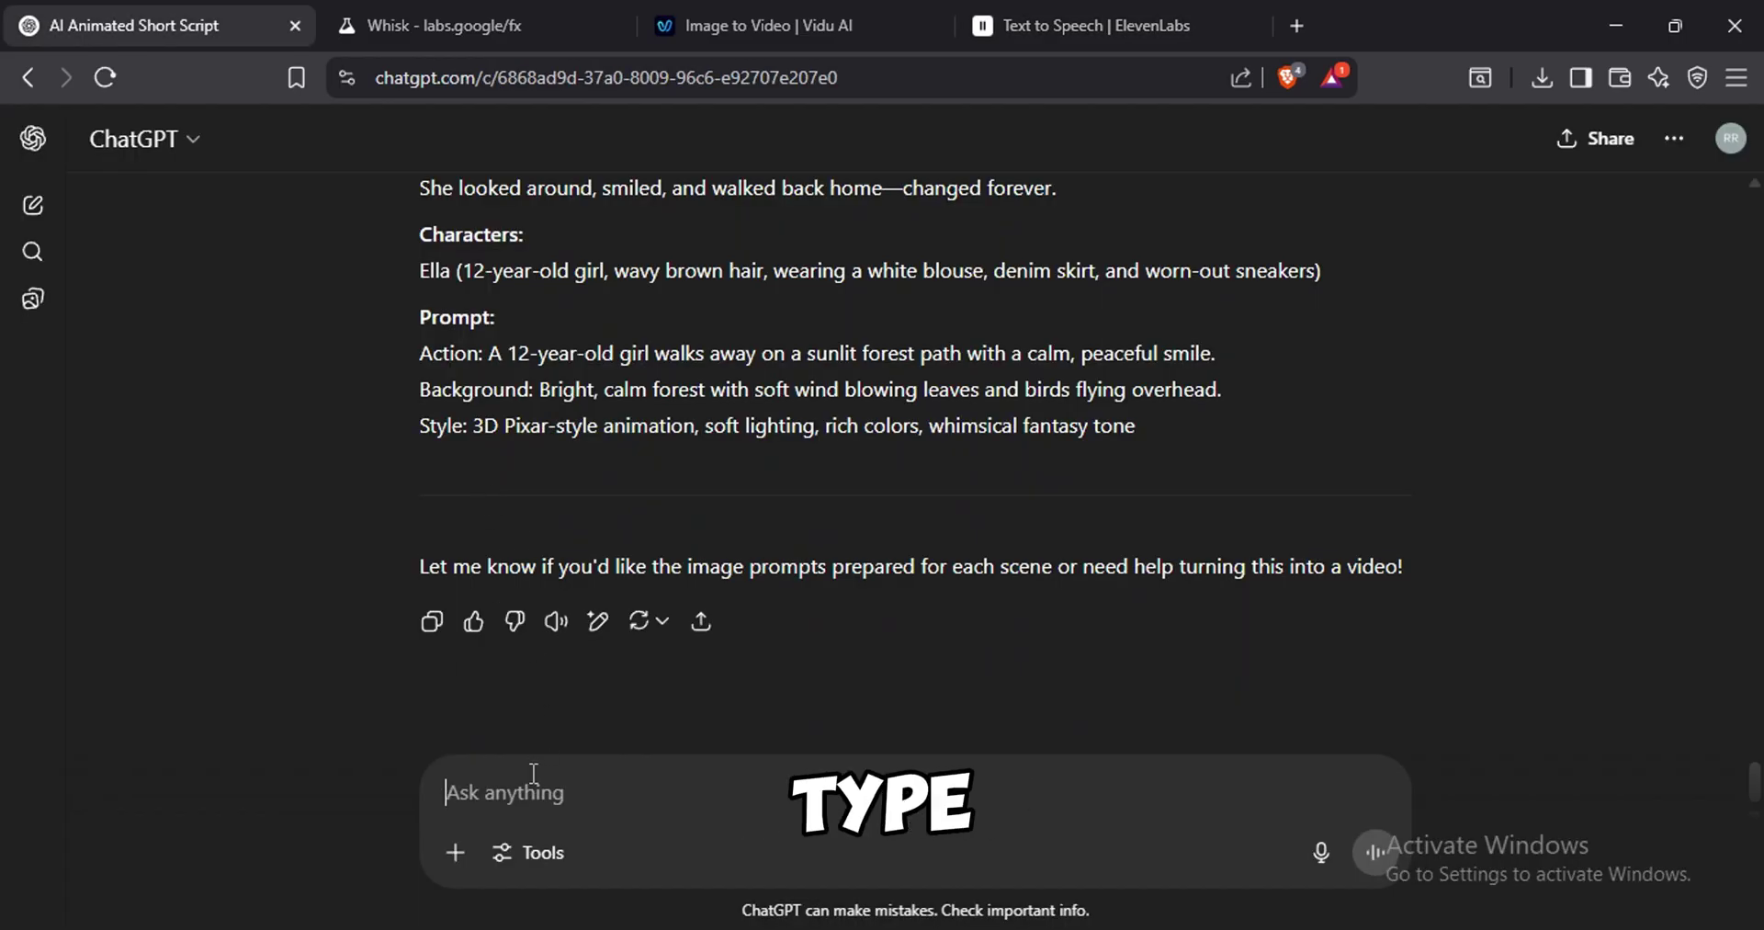
{"action": "type", "text": "give me all the narratio"}
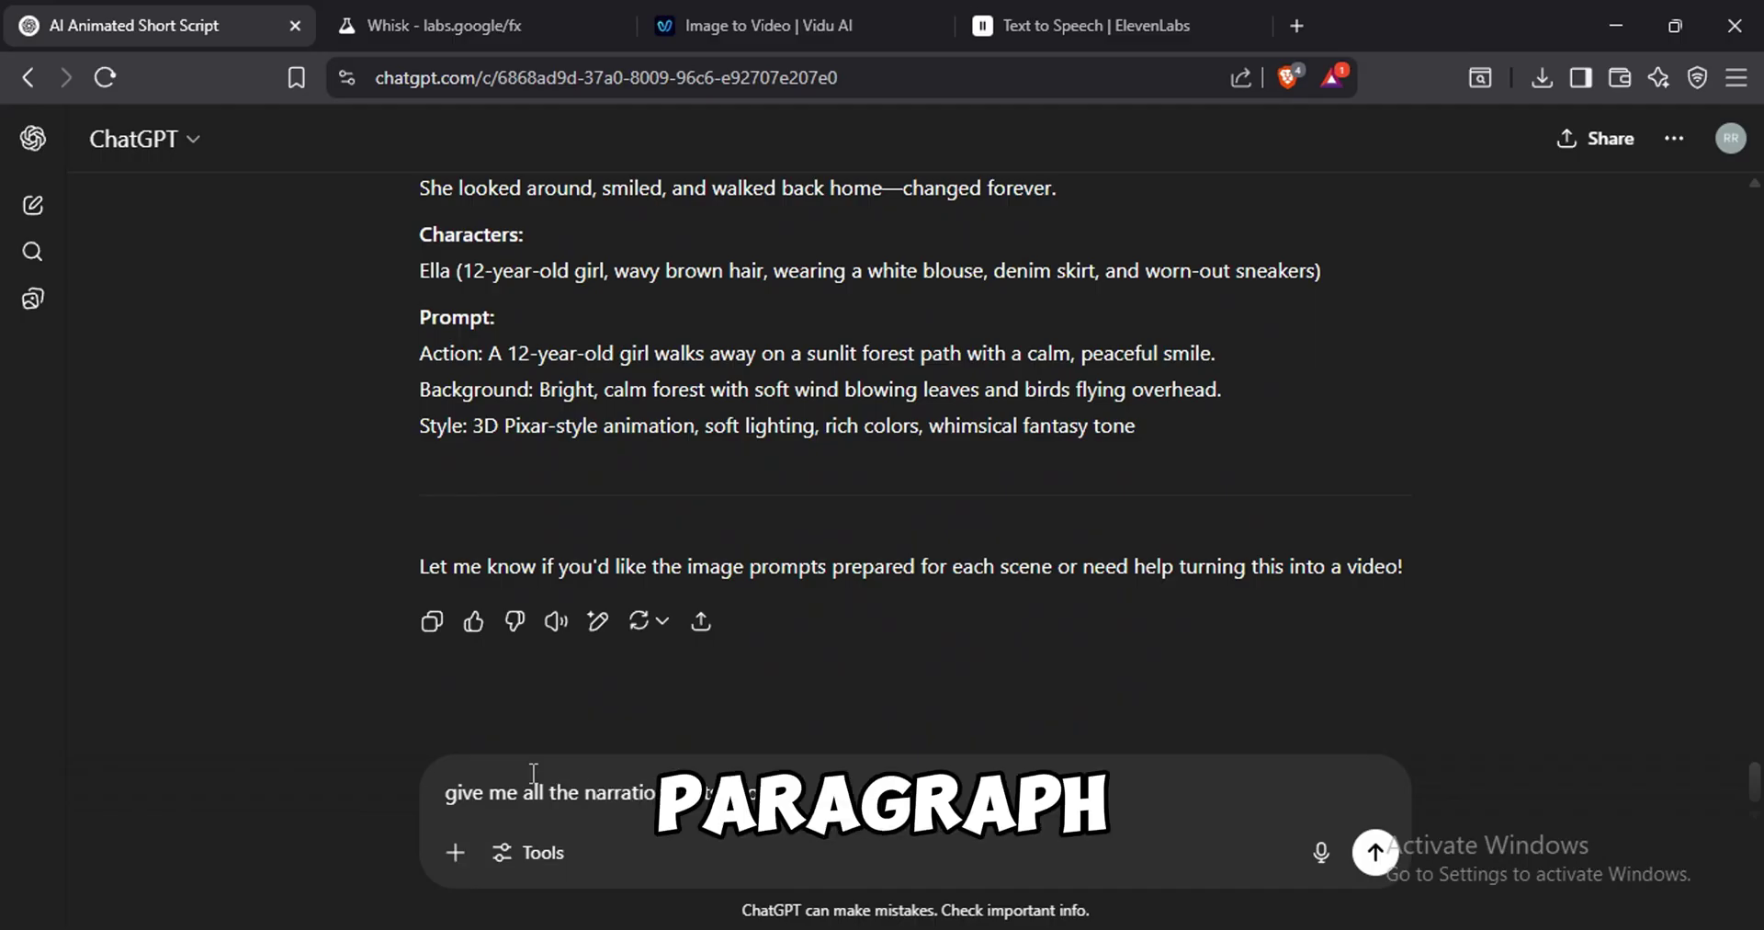
{"action": "type", "text": "n parts in one paragraph"}
{"action": "key", "text": "Return"}
{"action": "left_click_drag", "start_coordinate": [414, 247], "coordinate": [1411, 647]}
{"action": "right_click", "coordinate": [1265, 520]}
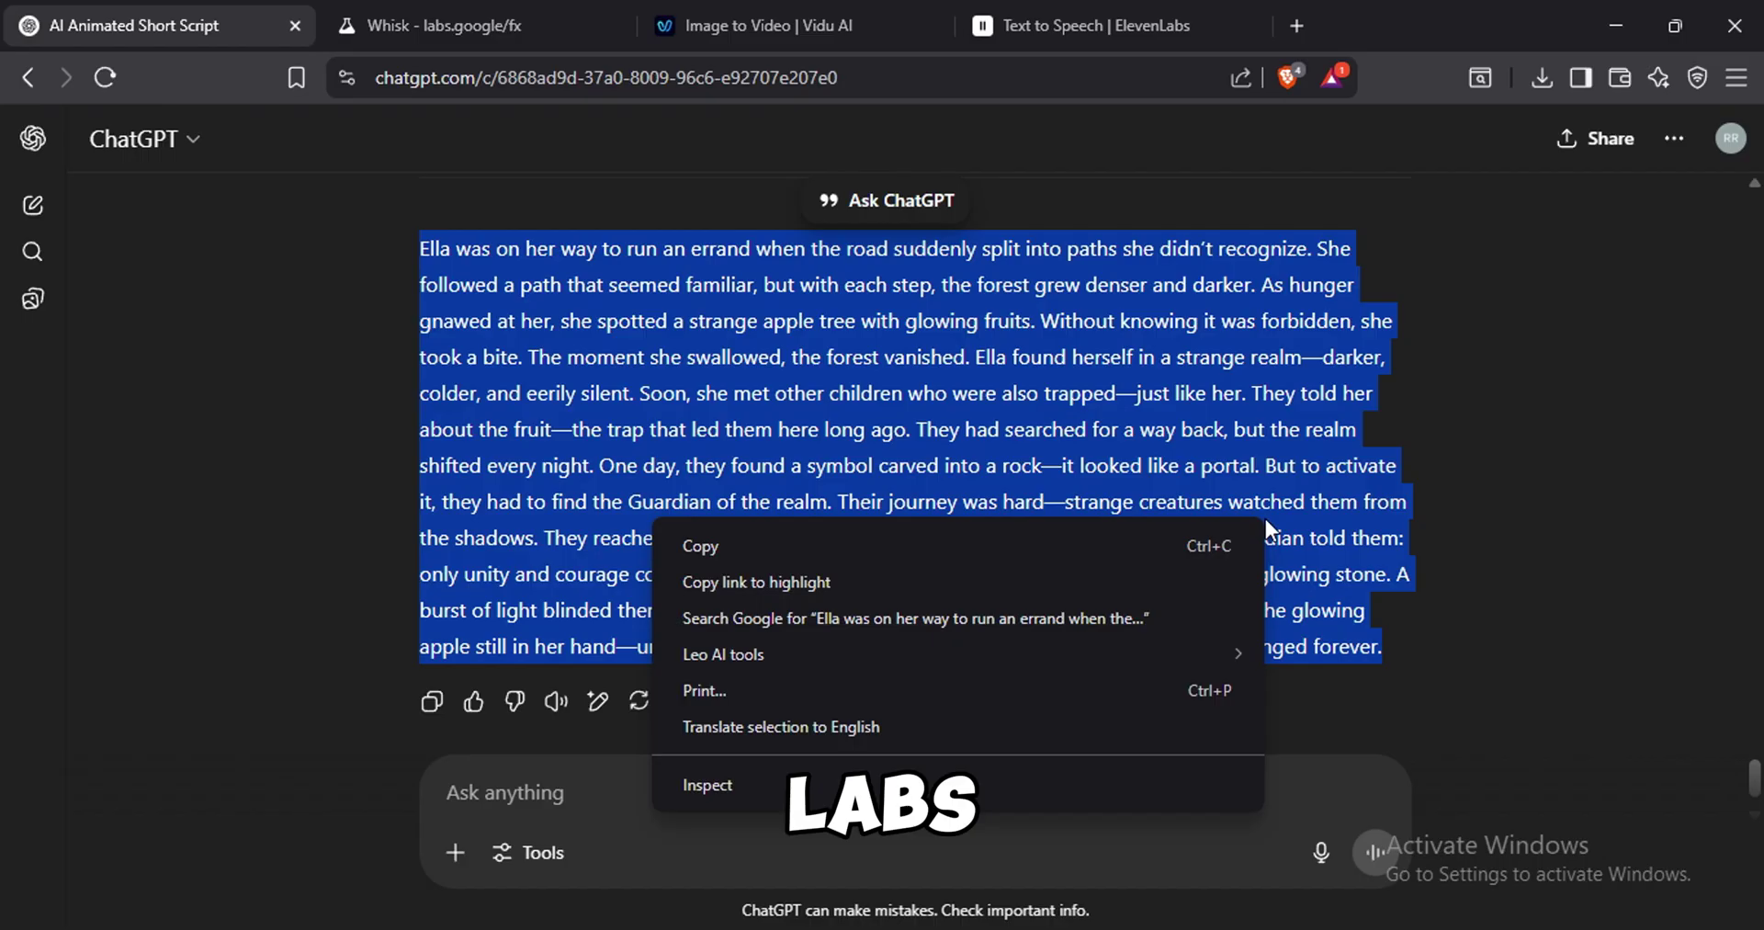
{"action": "left_click", "coordinate": [1240, 532]}
Step: Paste the narration paragraph into ElevenLabs Text to Speech and generate the speech
{"action": "left_click", "coordinate": [1100, 4]}
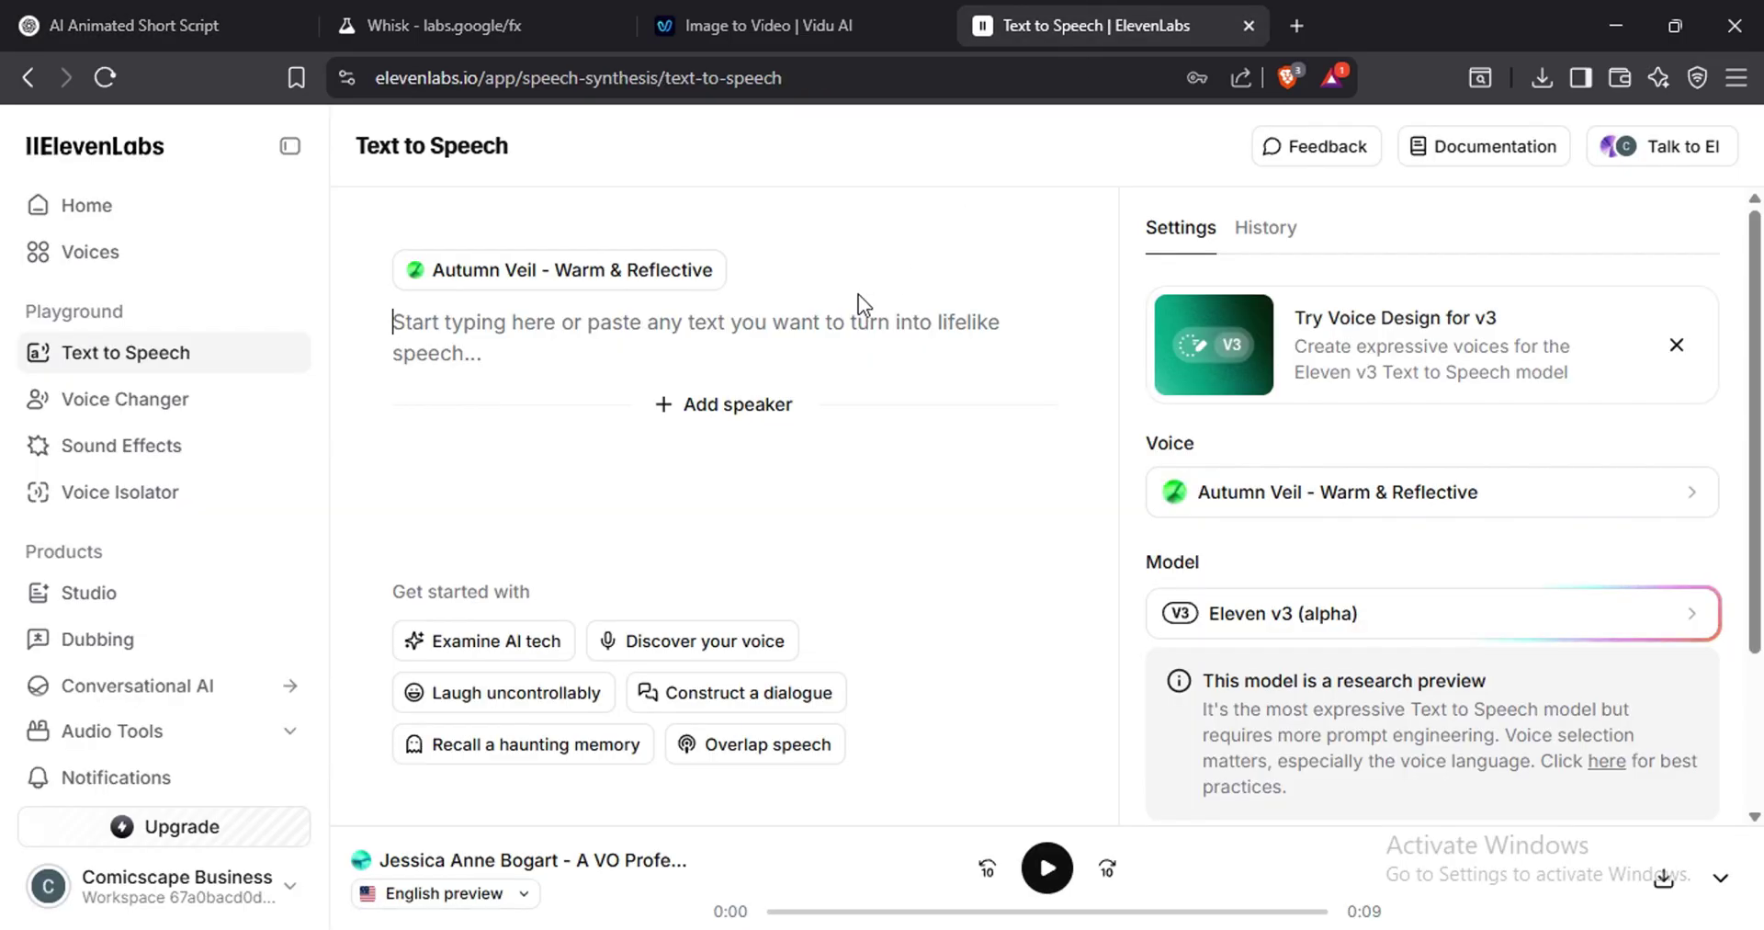
{"action": "left_click", "coordinate": [820, 325]}
{"action": "key", "text": "ctrl+v"}
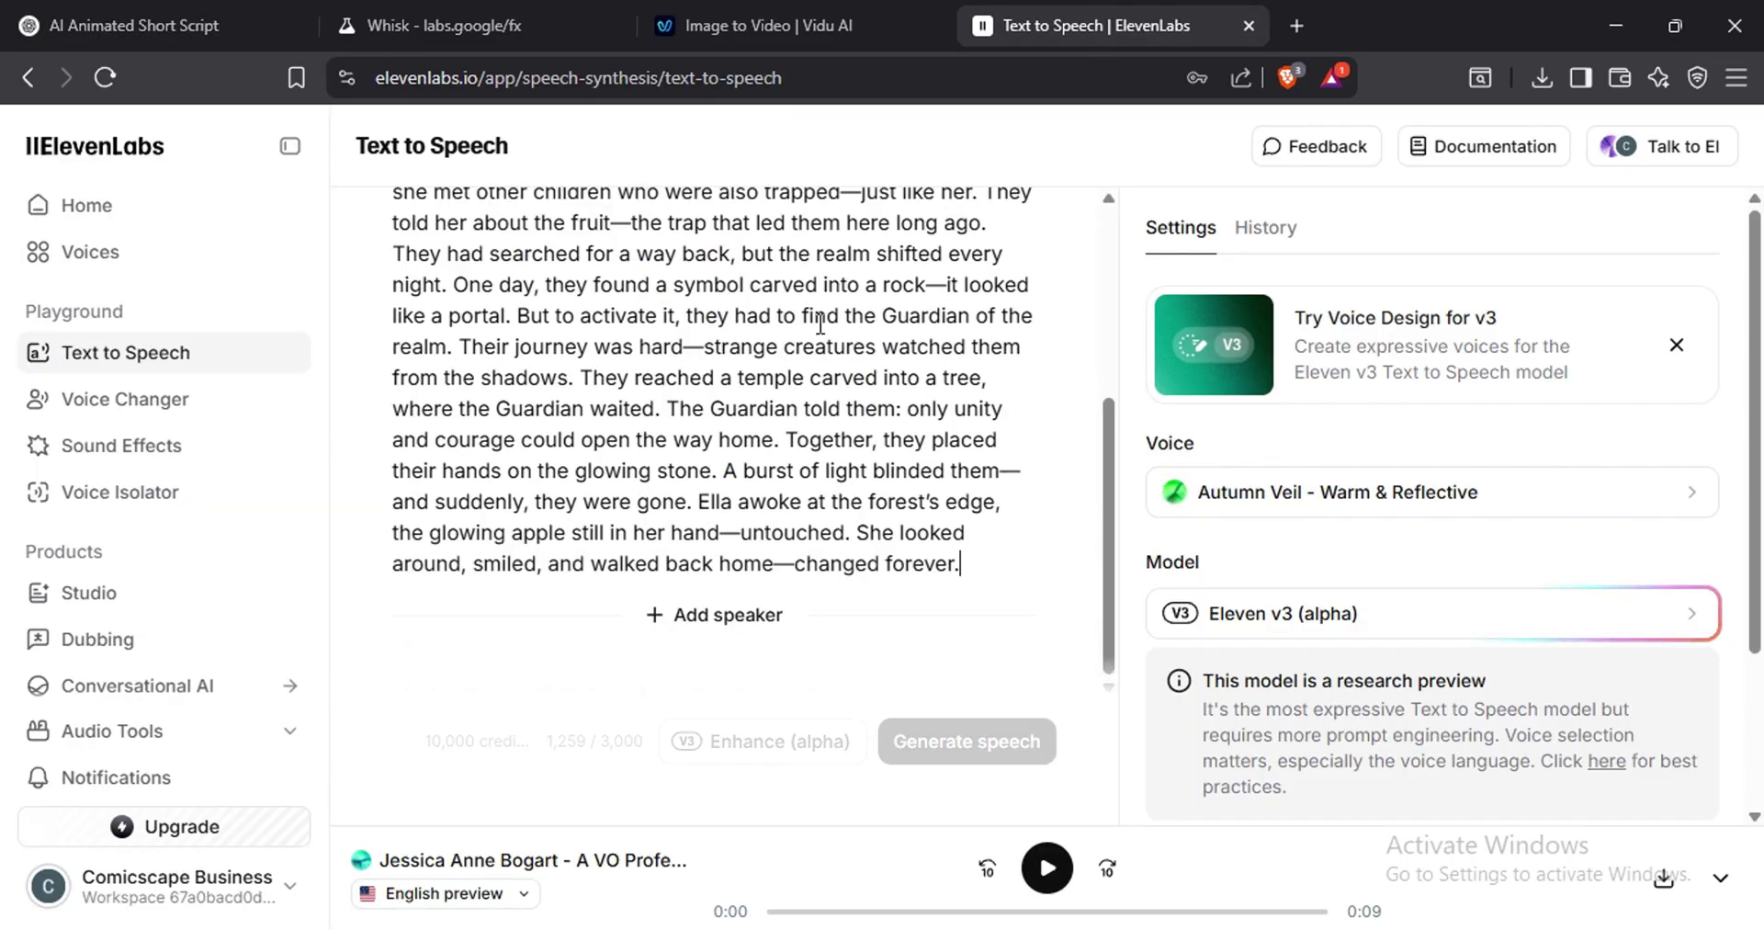
{"action": "left_click", "coordinate": [967, 738]}
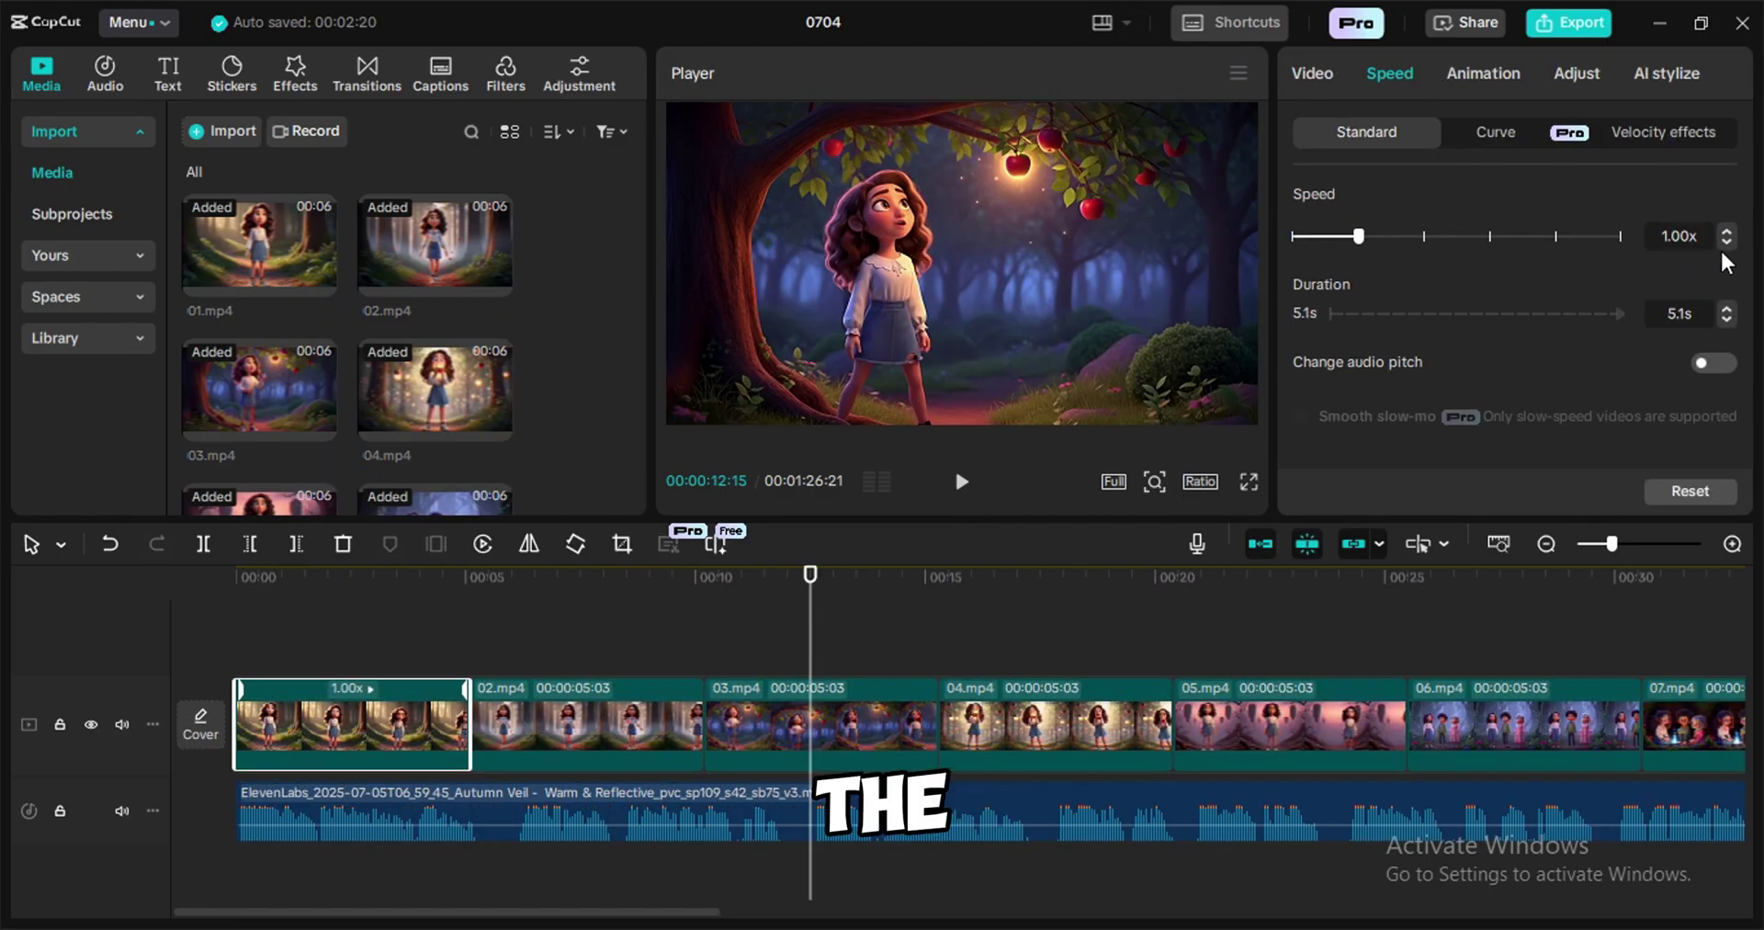
Step: Slow the first story clip in two decrements down to 0.80x speed
{"action": "left_click", "coordinate": [1725, 244]}
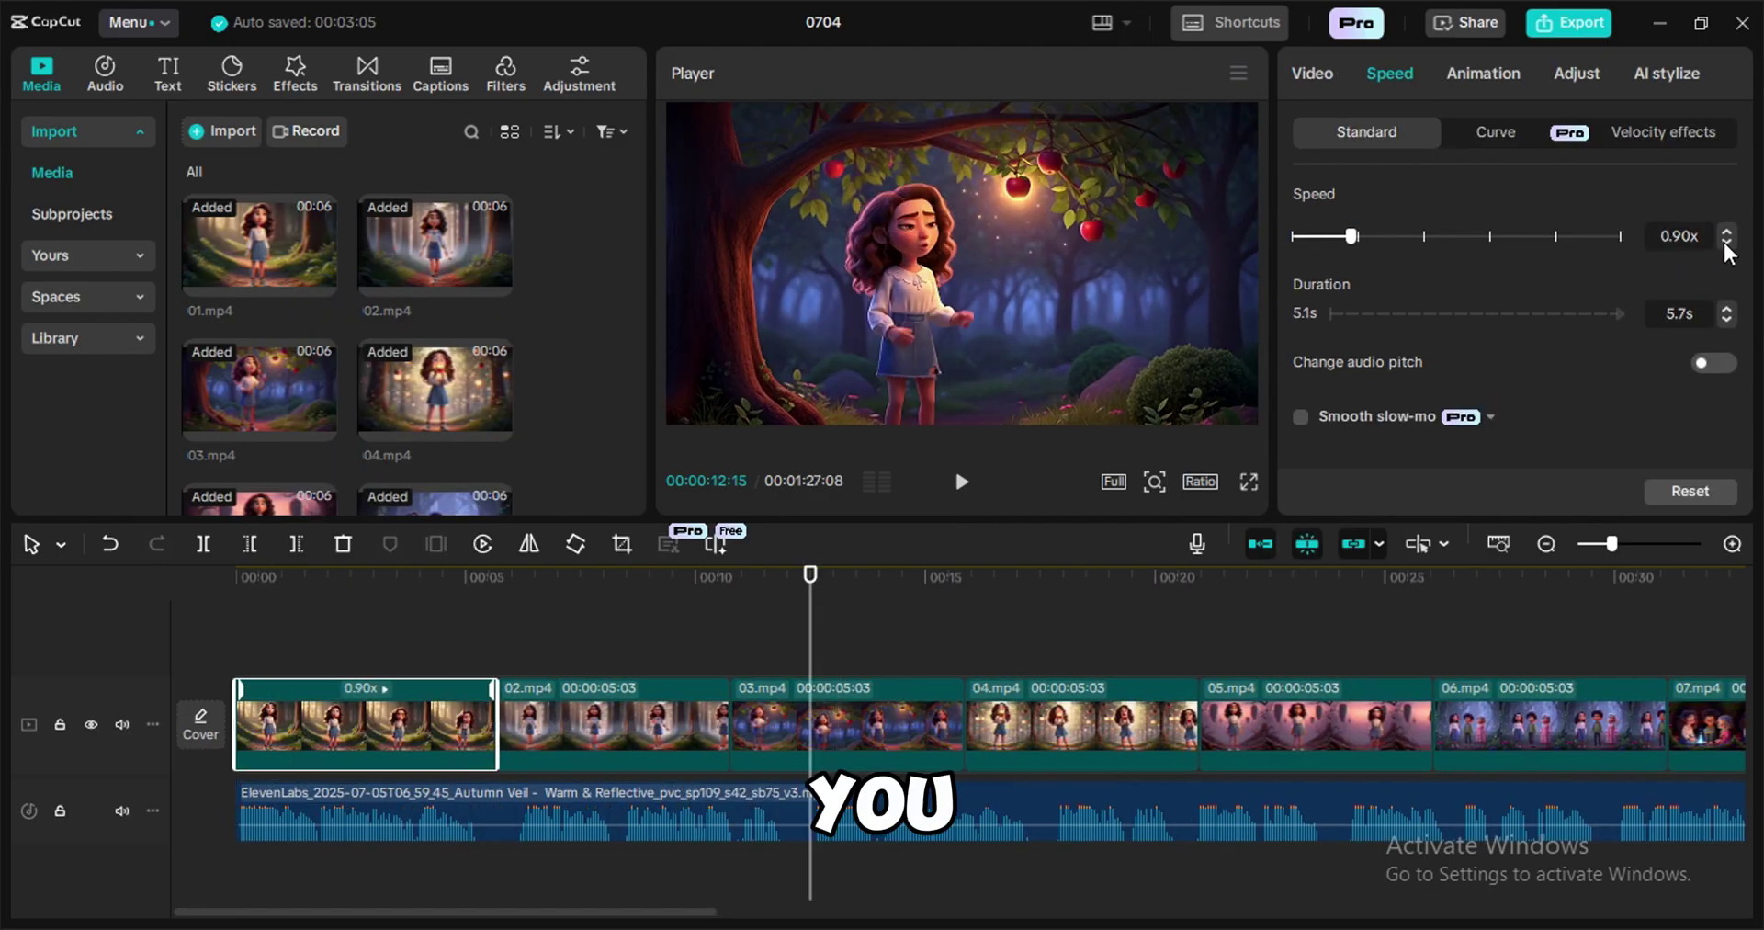
{"action": "left_click", "coordinate": [1725, 243]}
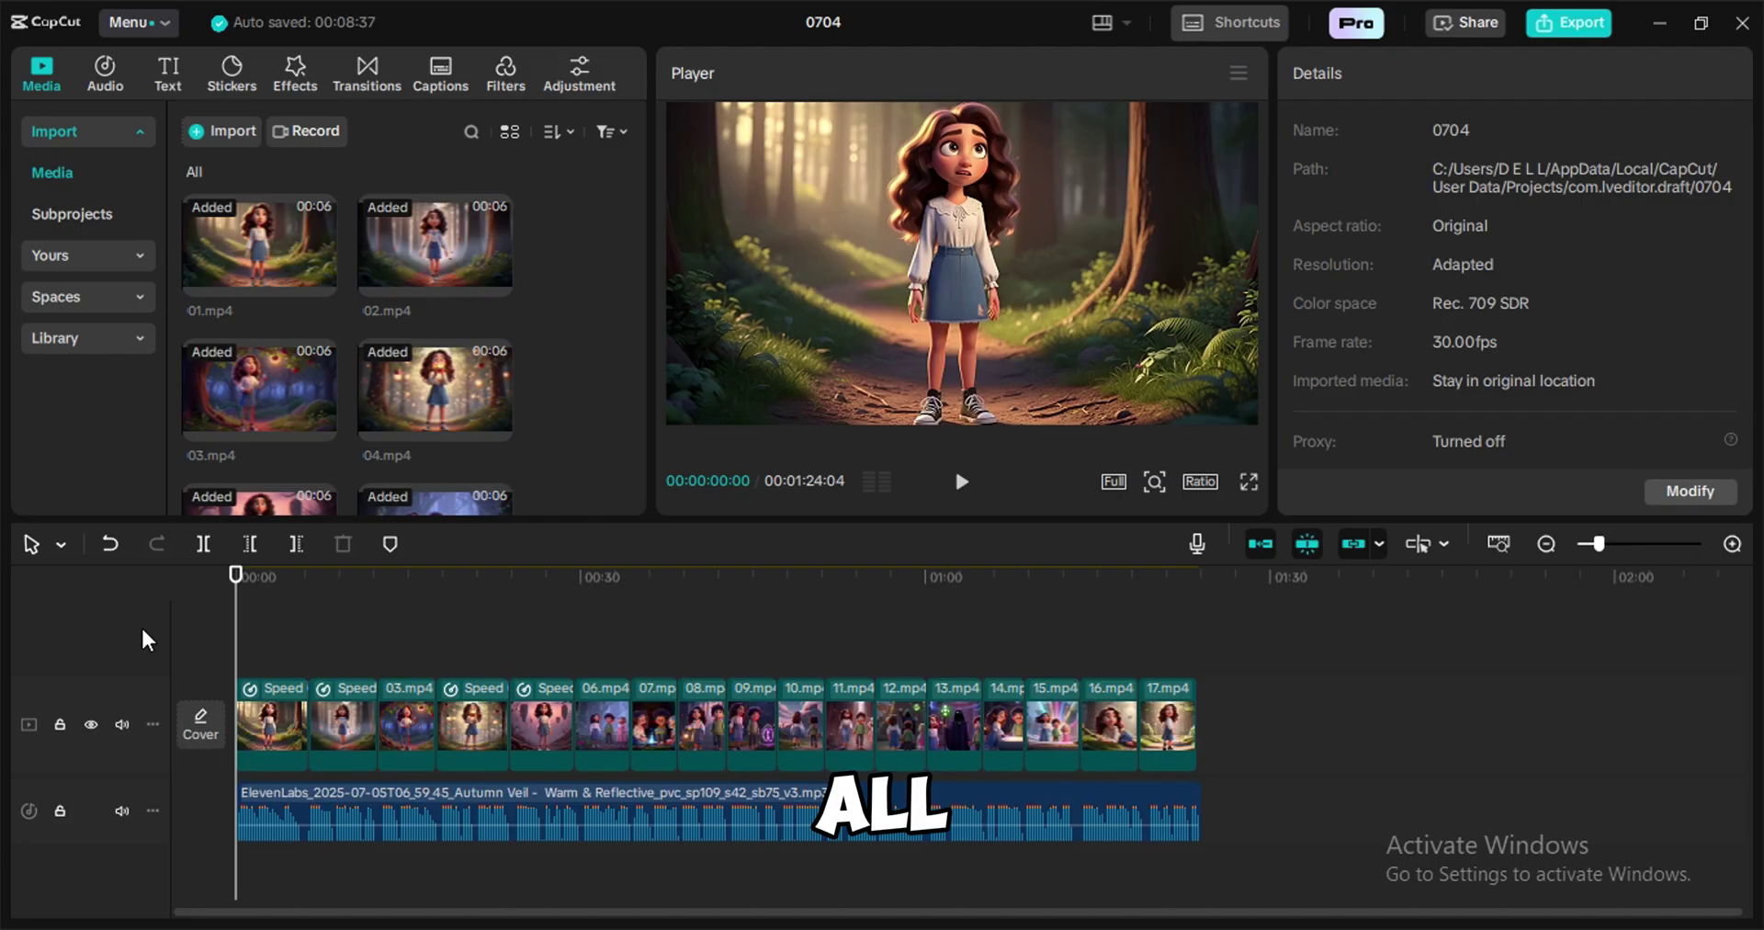
Step: Add transitions between the story clips and browse the sound effects collection
{"action": "left_click", "coordinate": [283, 87]}
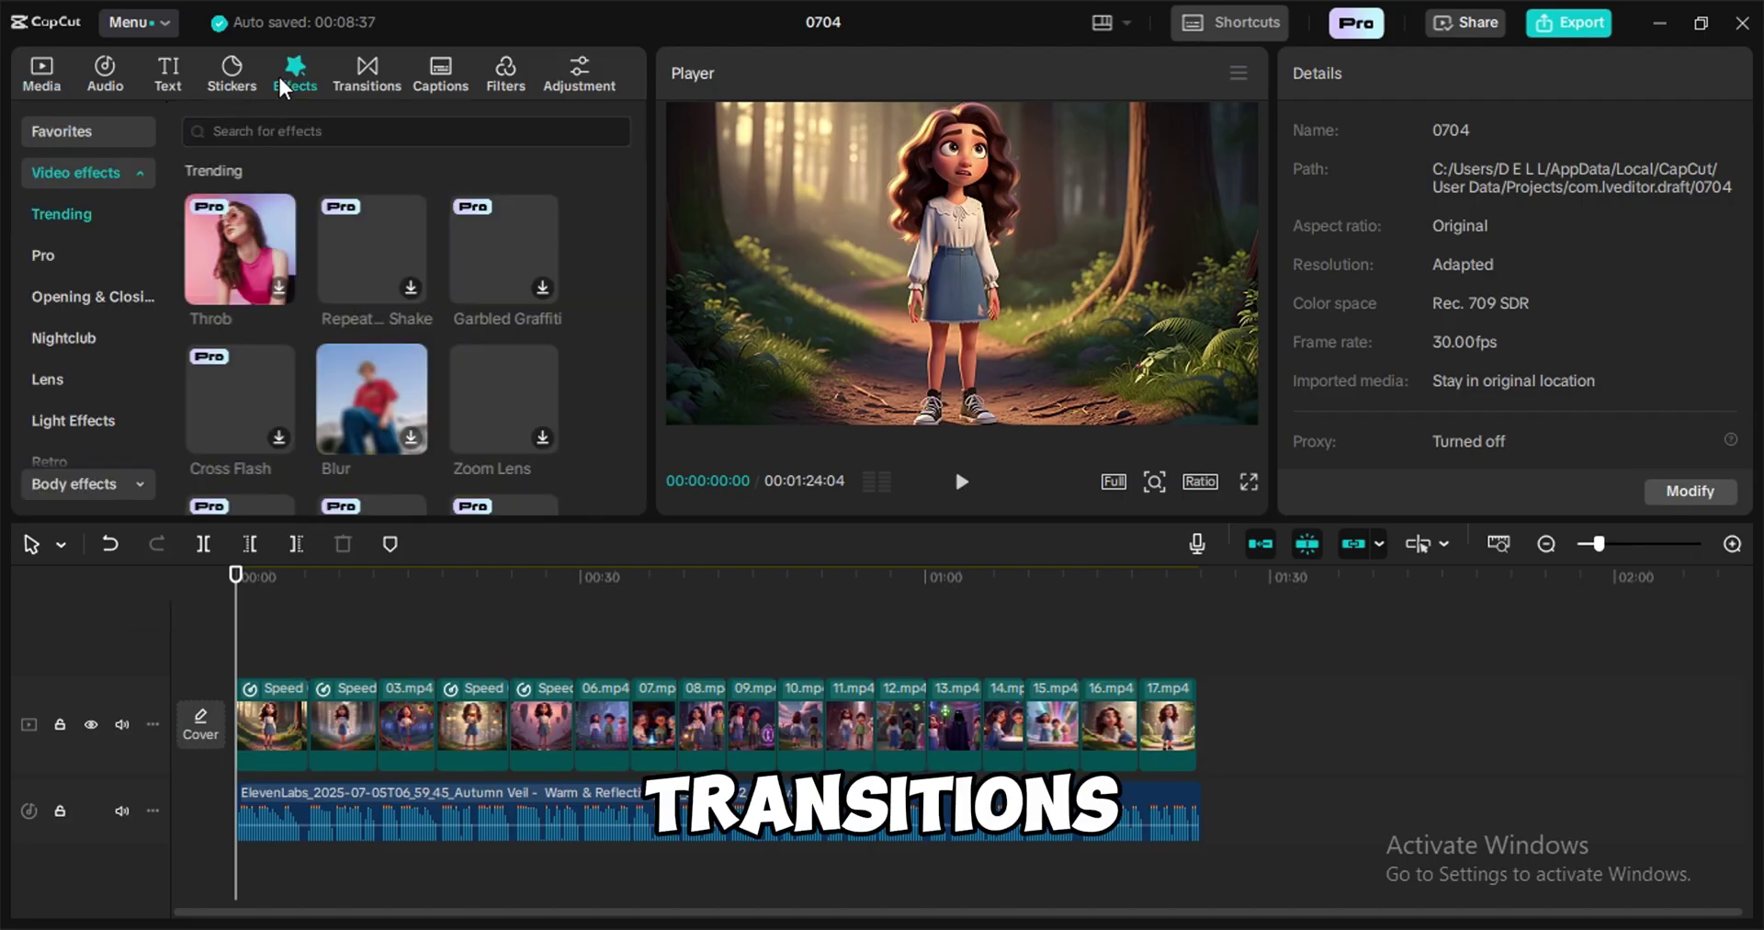
{"action": "left_click", "coordinate": [354, 87]}
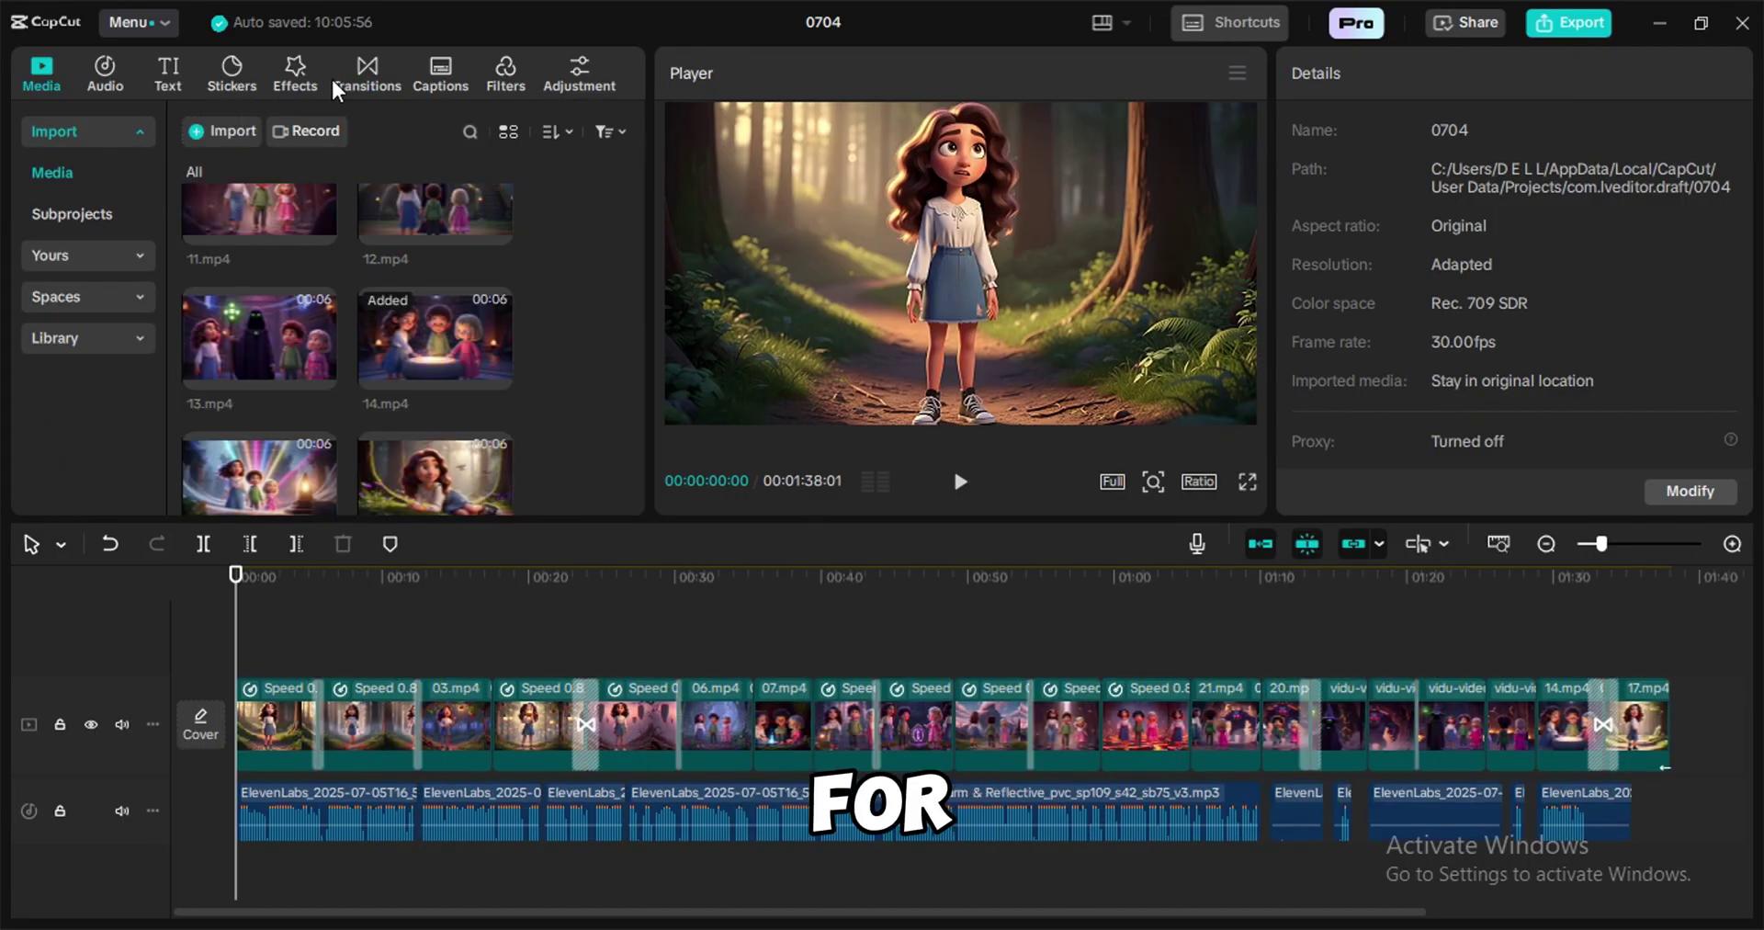
{"action": "left_click", "coordinate": [93, 83]}
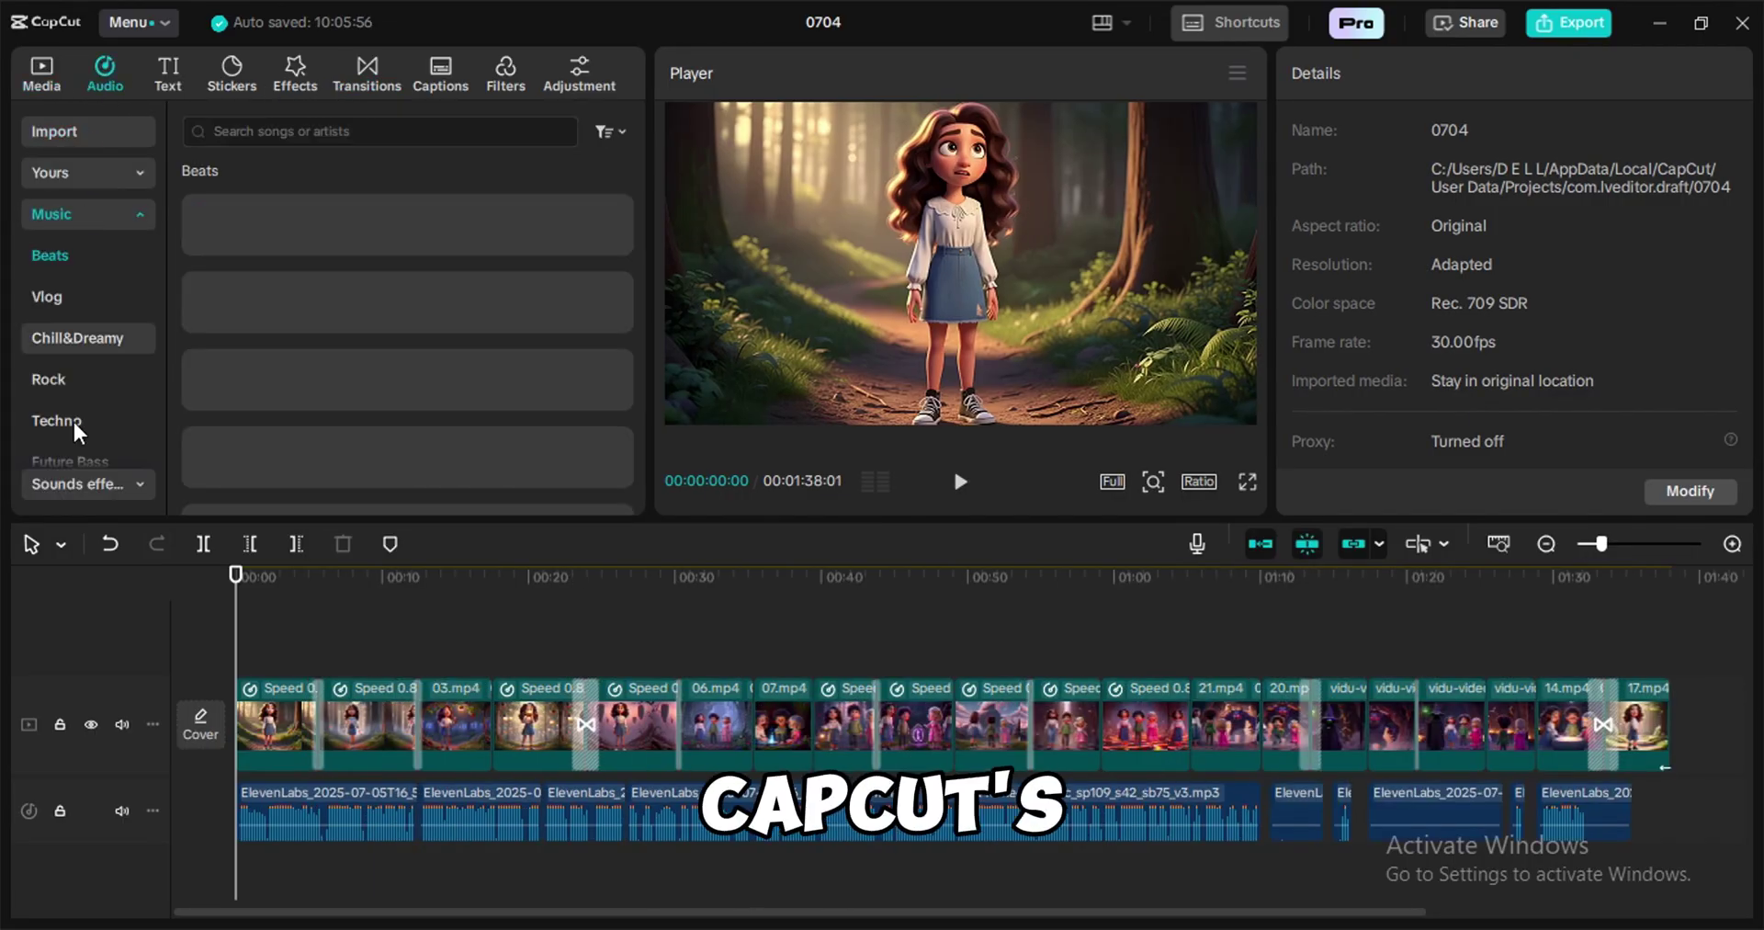
{"action": "left_click", "coordinate": [73, 487]}
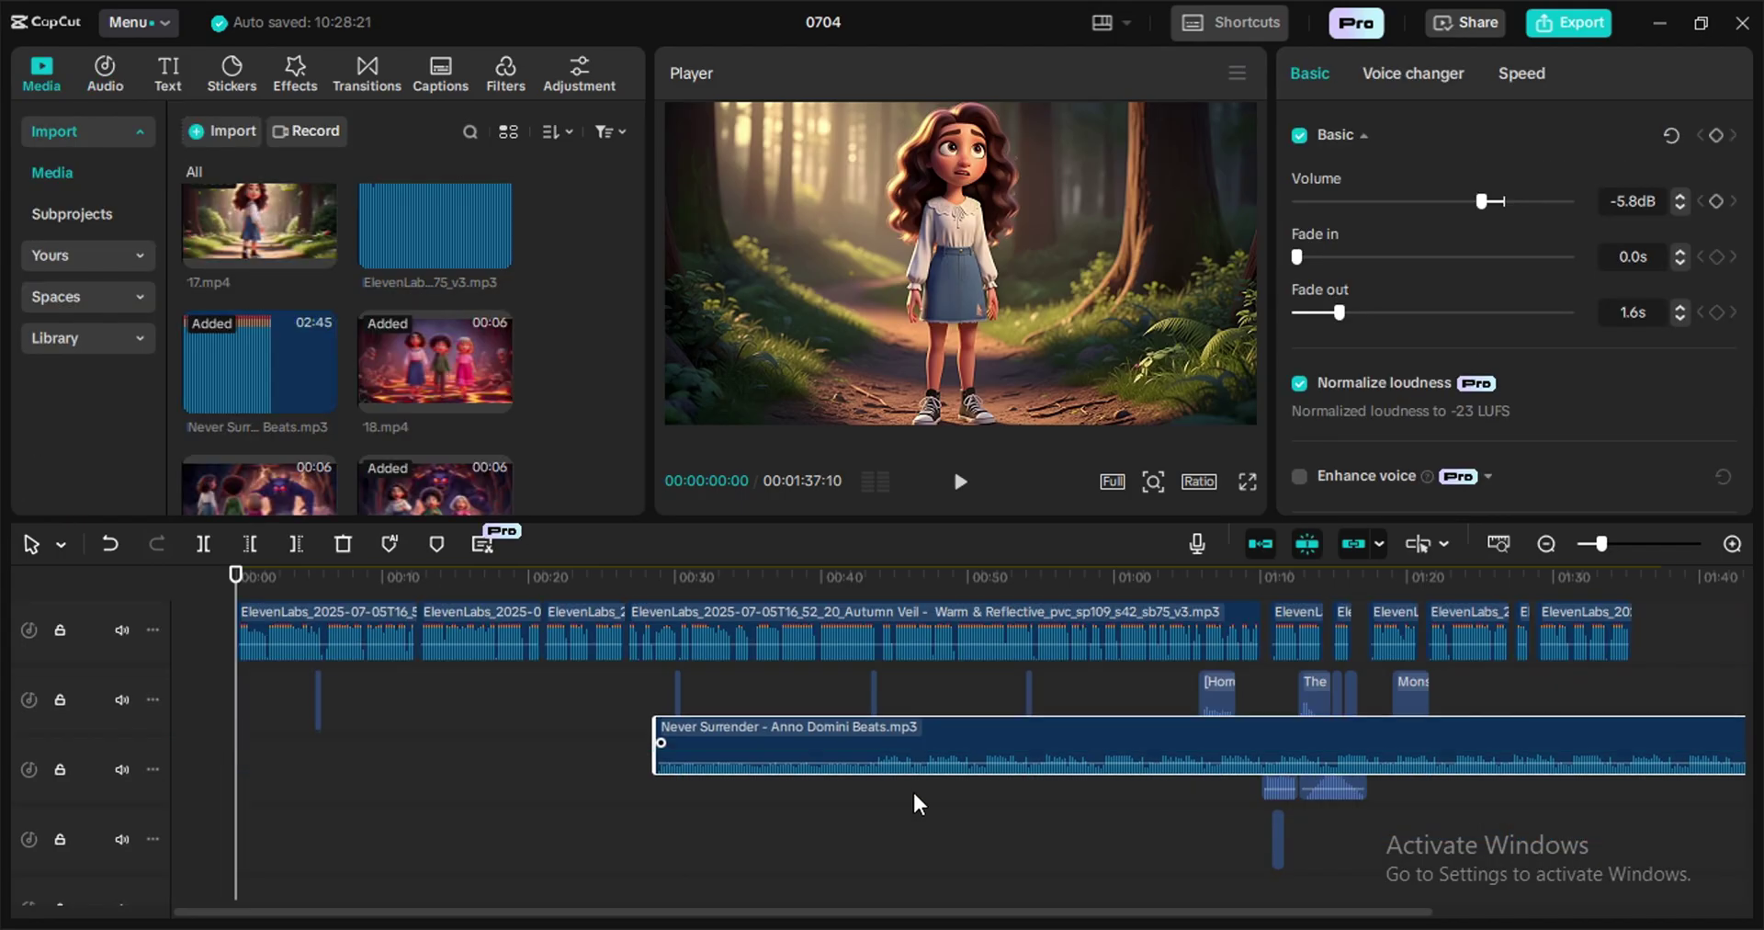
Step: Place the Never Surrender music at the timeline start, give captions a bold template, and bring up export settings
{"action": "left_click_drag", "start_coordinate": [913, 804], "coordinate": [485, 827]}
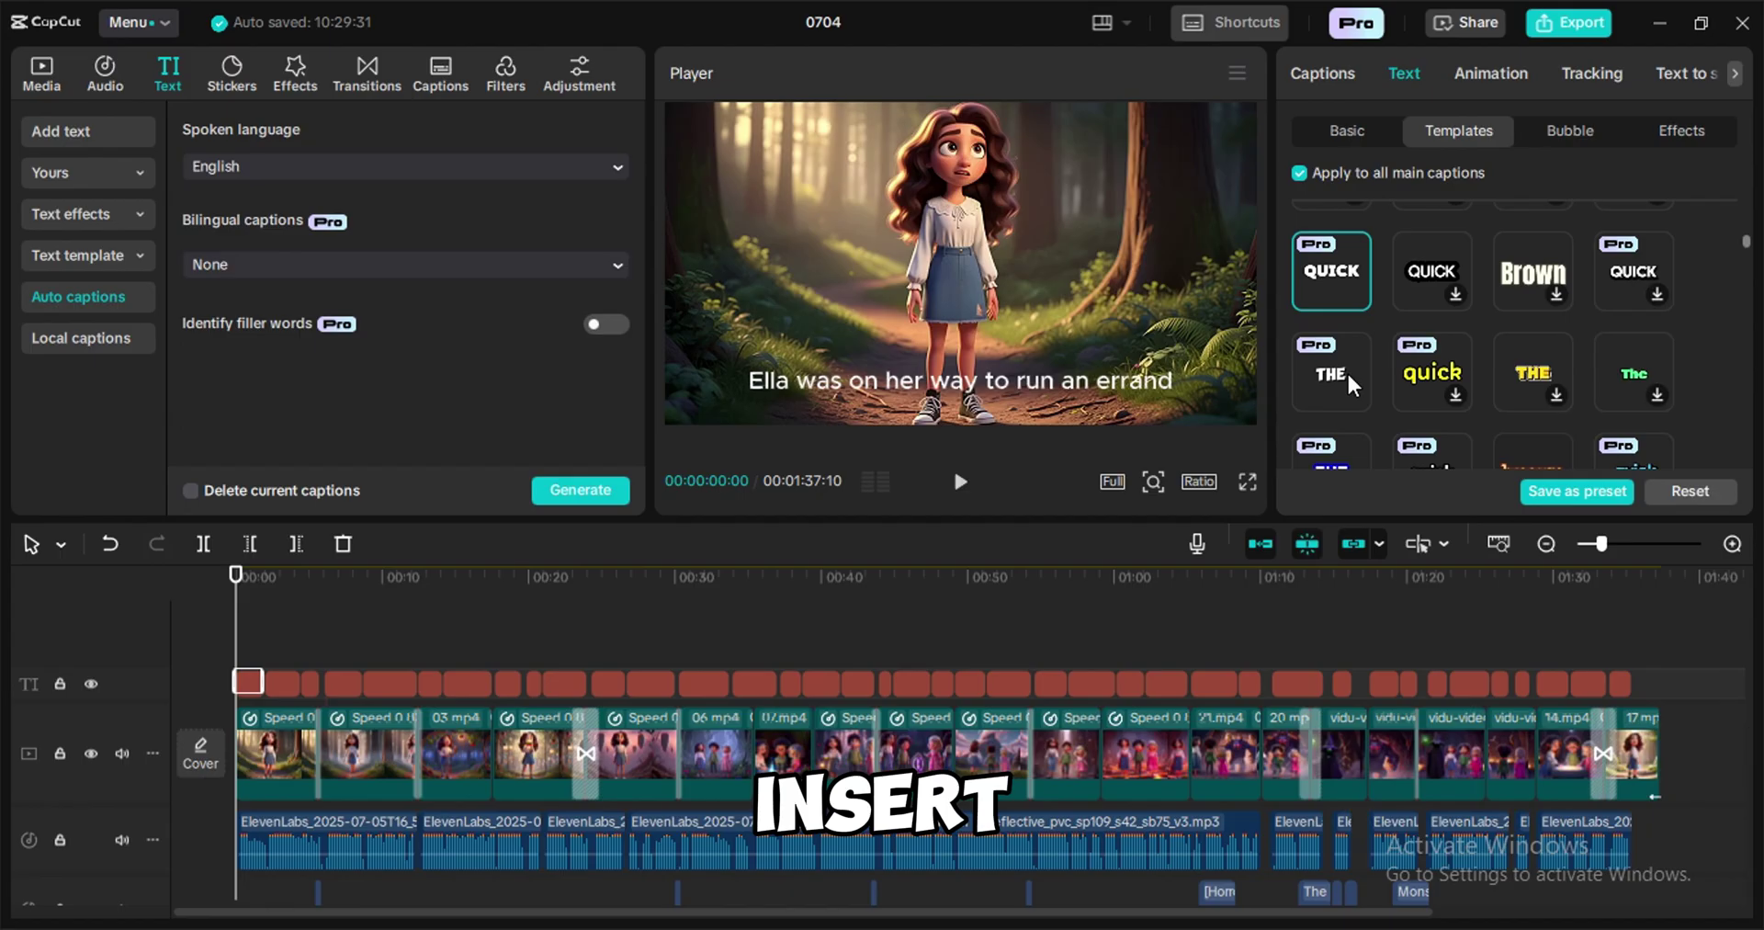
{"action": "left_click", "coordinate": [1329, 358]}
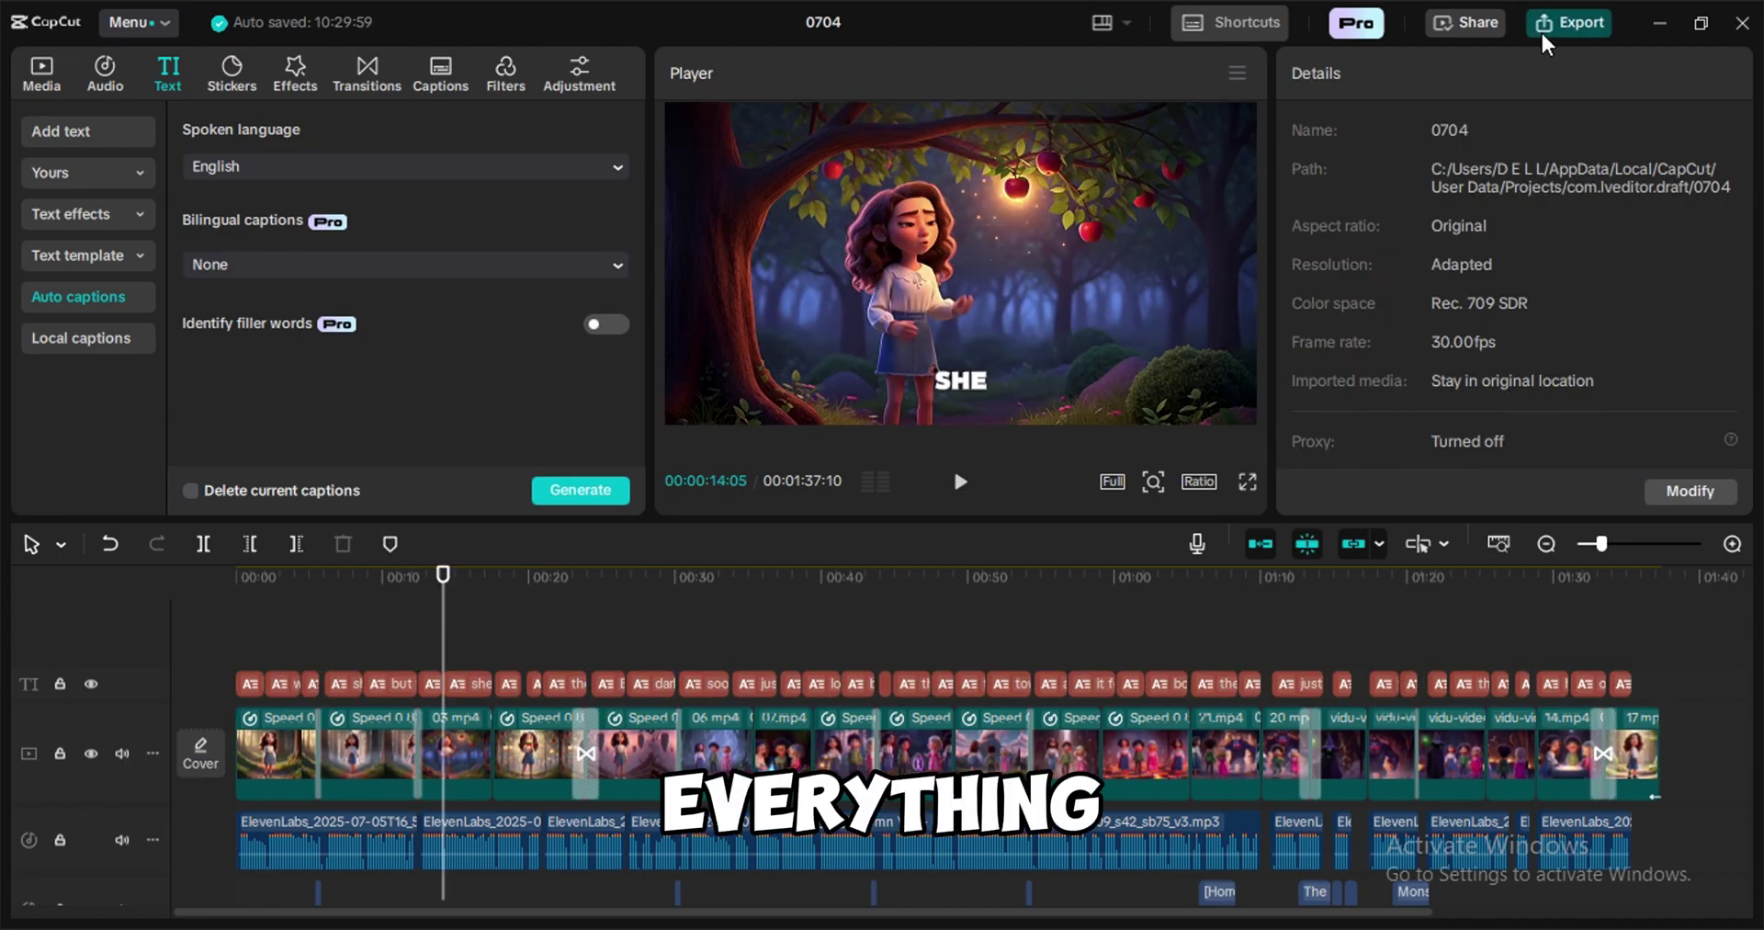
{"action": "left_click", "coordinate": [1542, 31]}
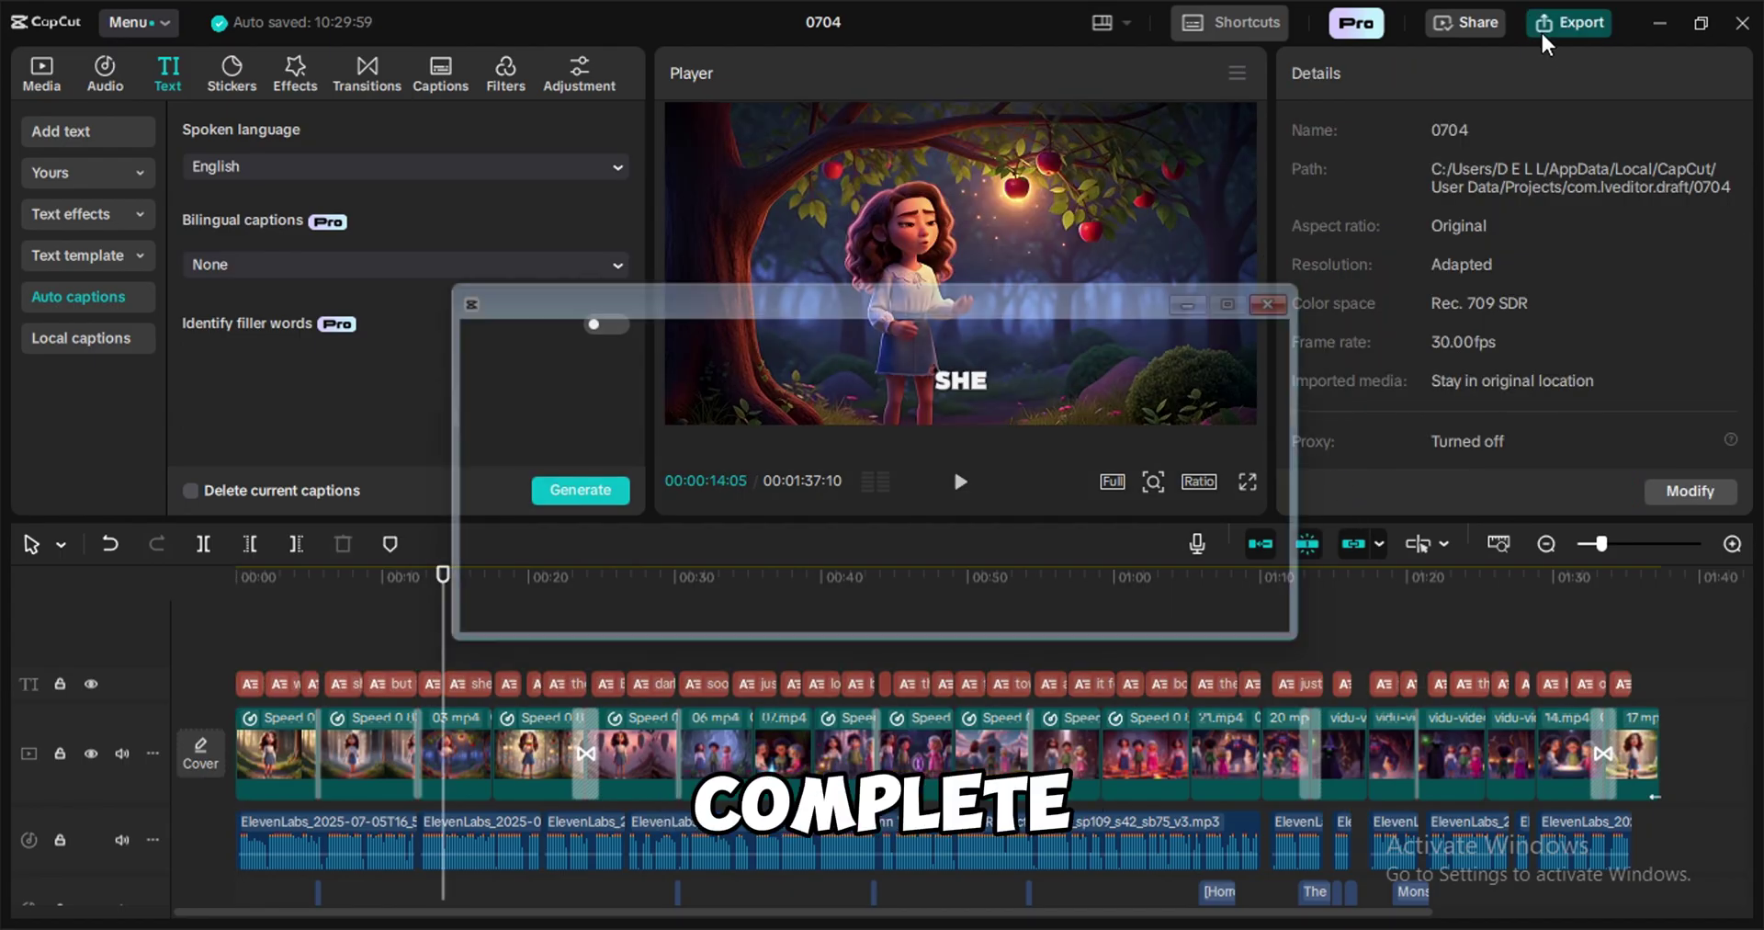